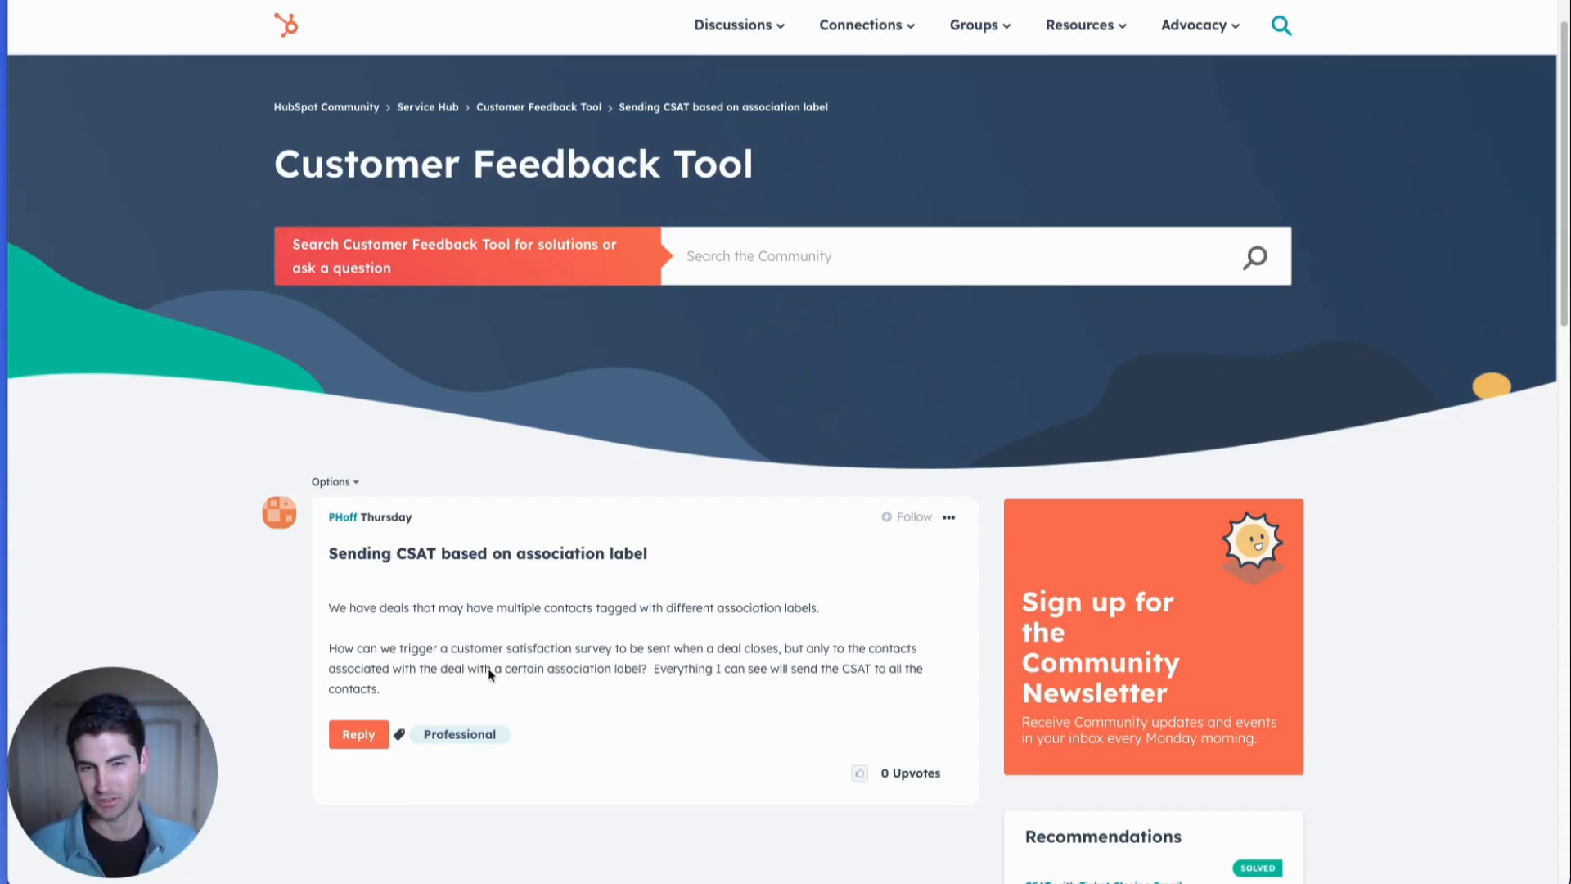
Read the community question about sending CSAT based on association label and its replies.
{"action": "scroll", "coordinate": [572, 666], "scroll_direction": "down", "scroll_amount": 8}
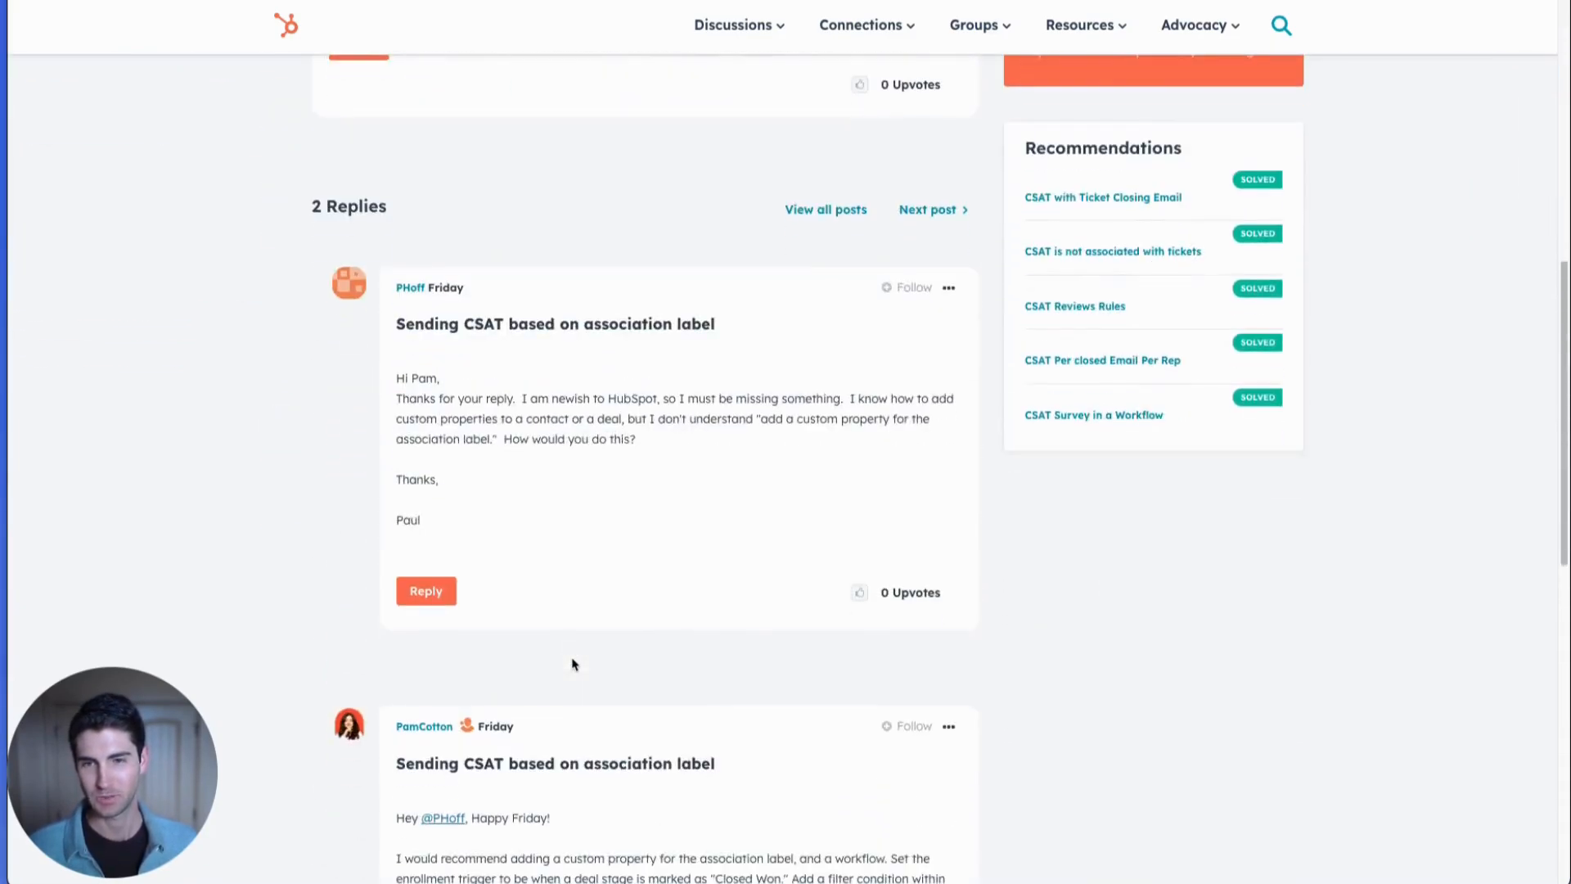
{"action": "scroll", "coordinate": [572, 666], "scroll_direction": "down", "scroll_amount": 4}
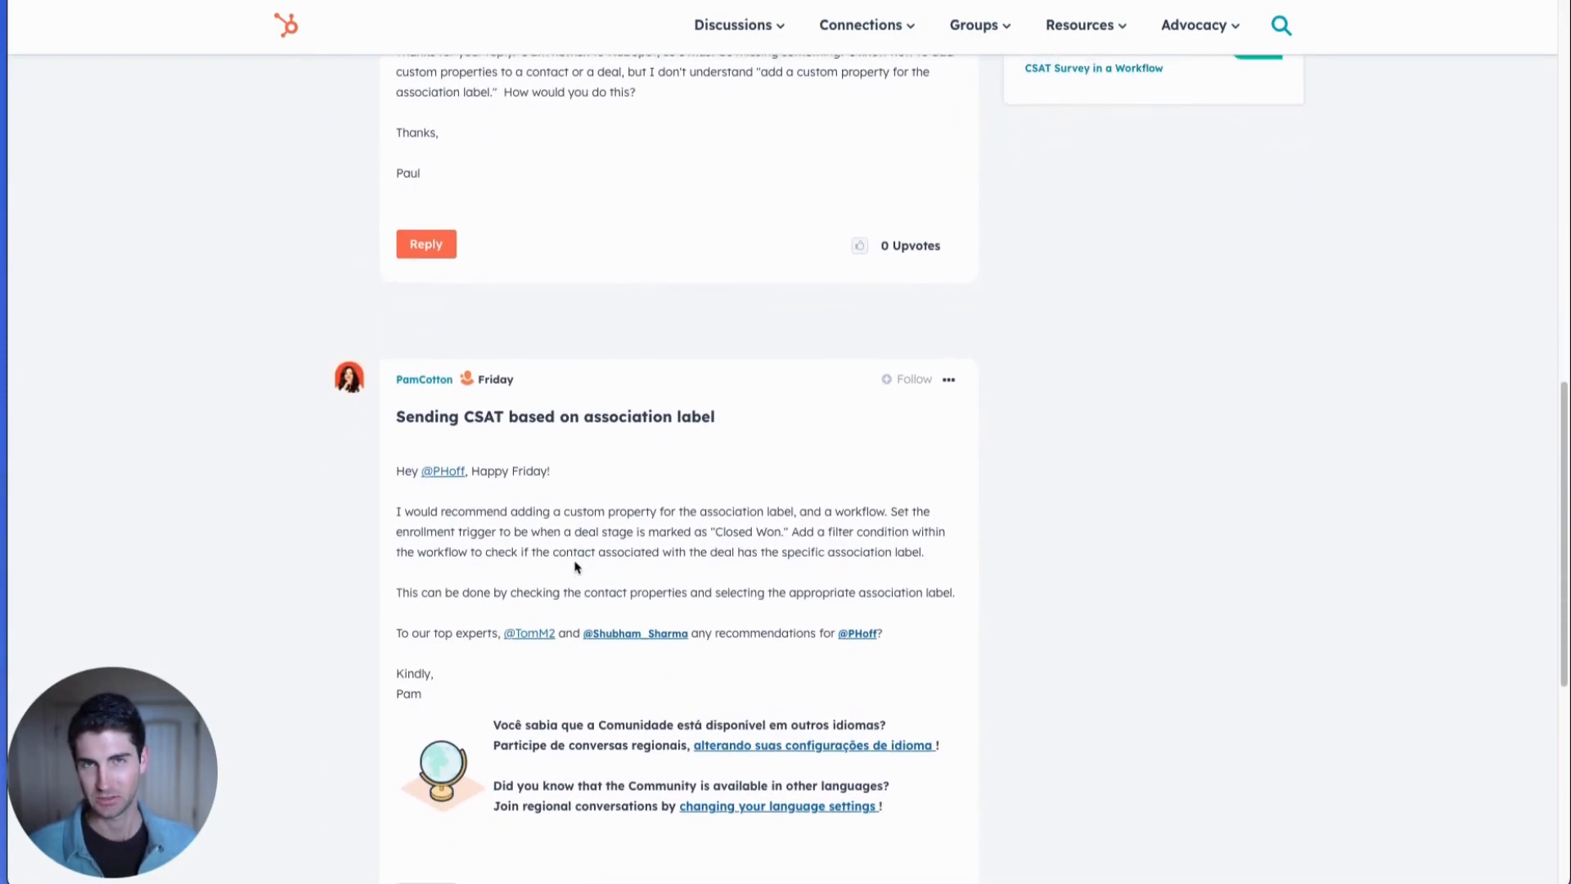
{"action": "scroll", "coordinate": [575, 566], "scroll_direction": "up", "scroll_amount": 4}
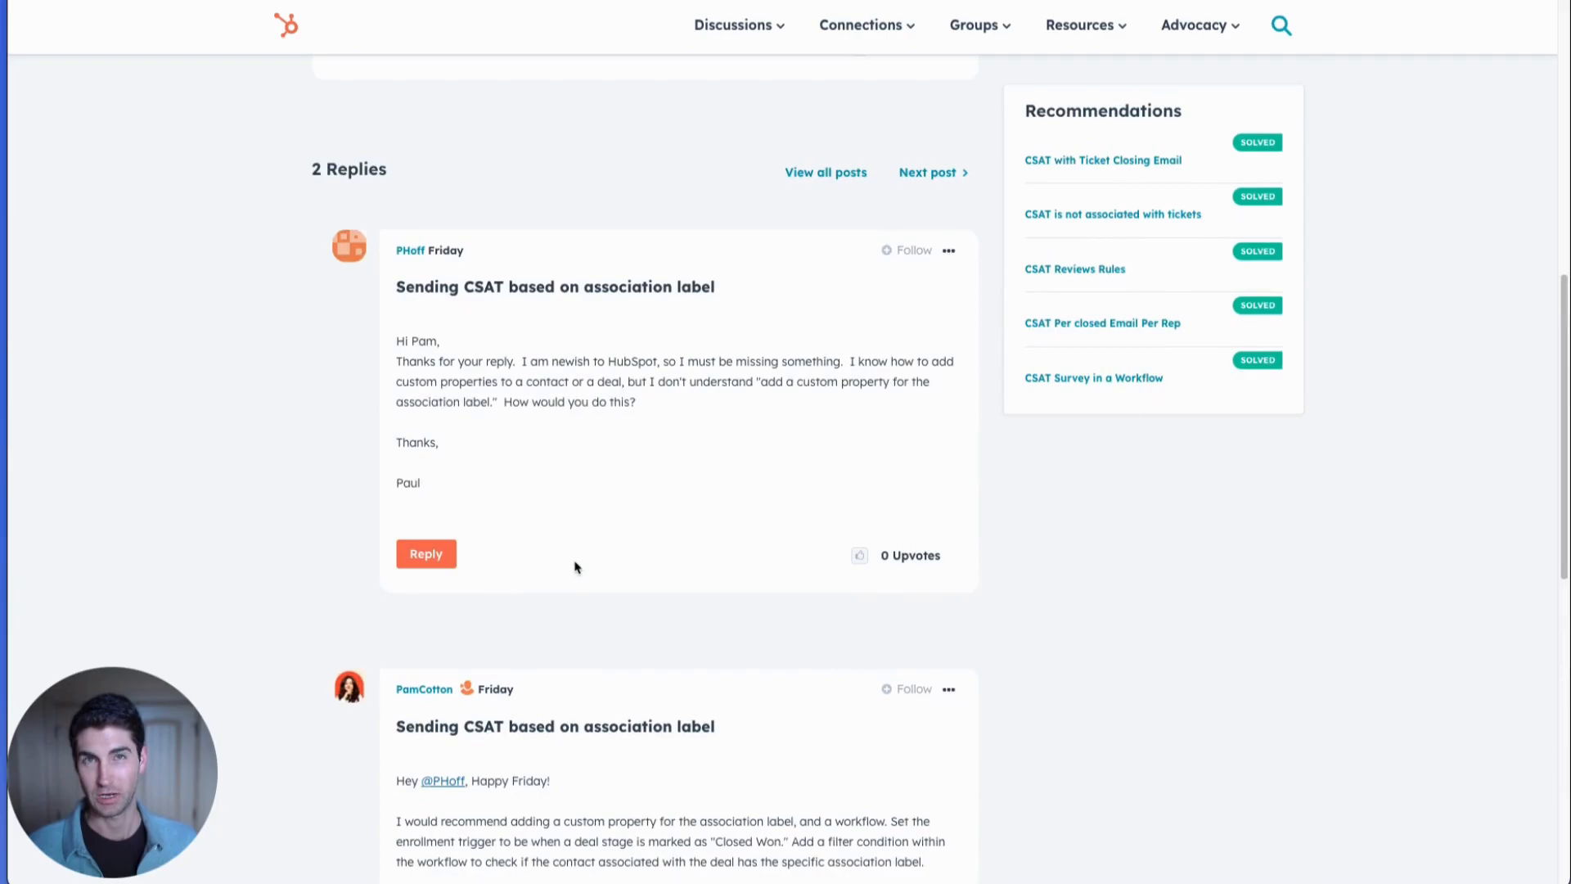
{"action": "scroll", "coordinate": [624, 714], "scroll_direction": "down", "scroll_amount": 1}
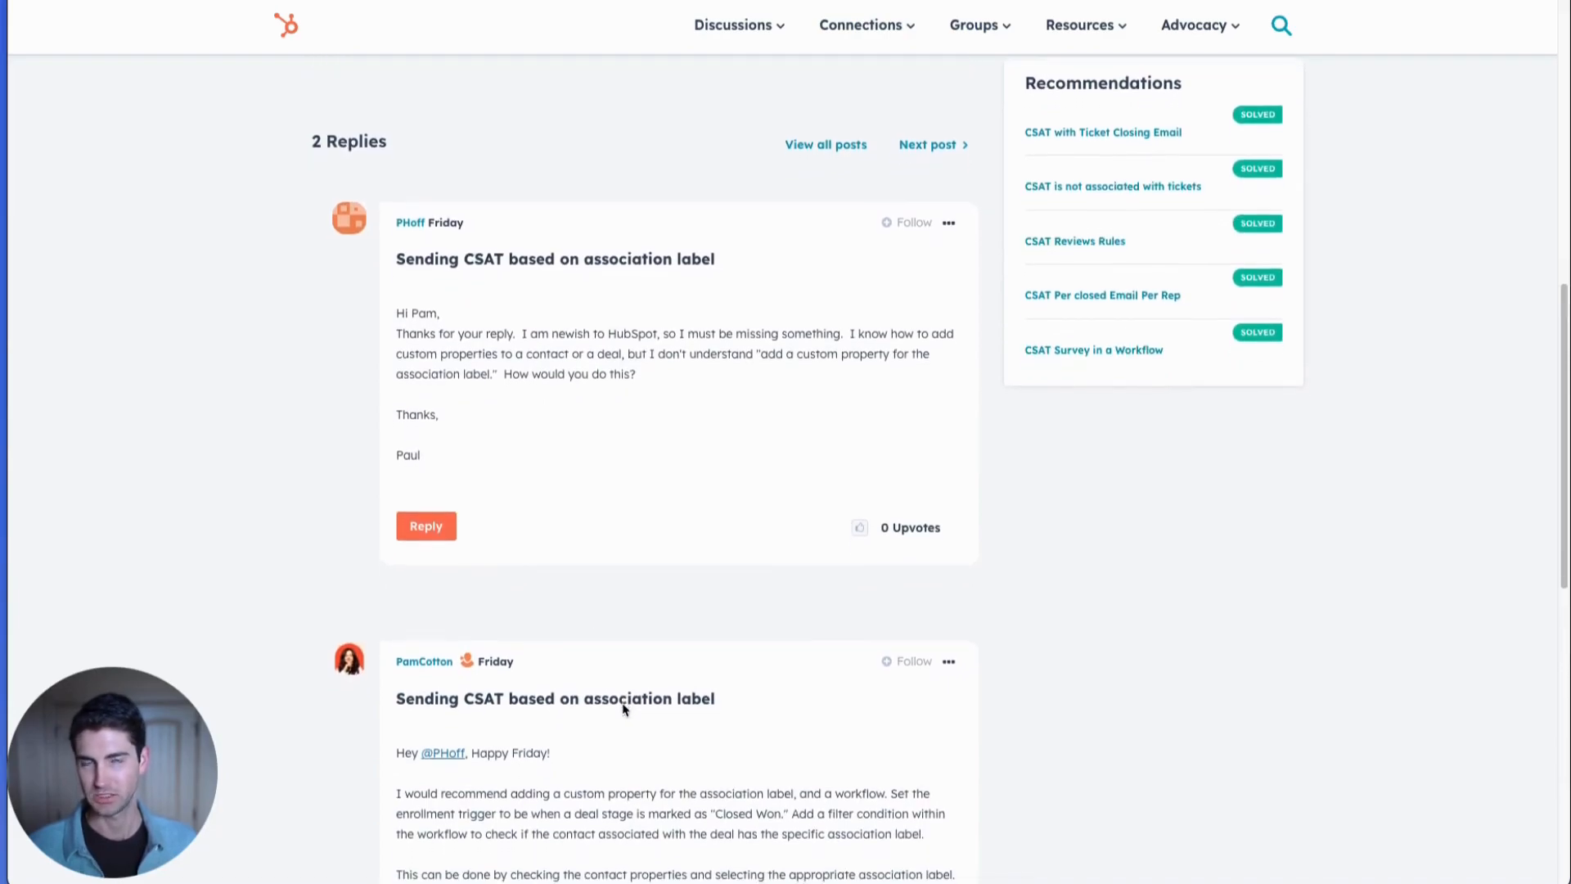
{"action": "scroll", "coordinate": [625, 710], "scroll_direction": "up", "scroll_amount": 5}
{"action": "scroll", "coordinate": [624, 710], "scroll_direction": "up", "scroll_amount": 1}
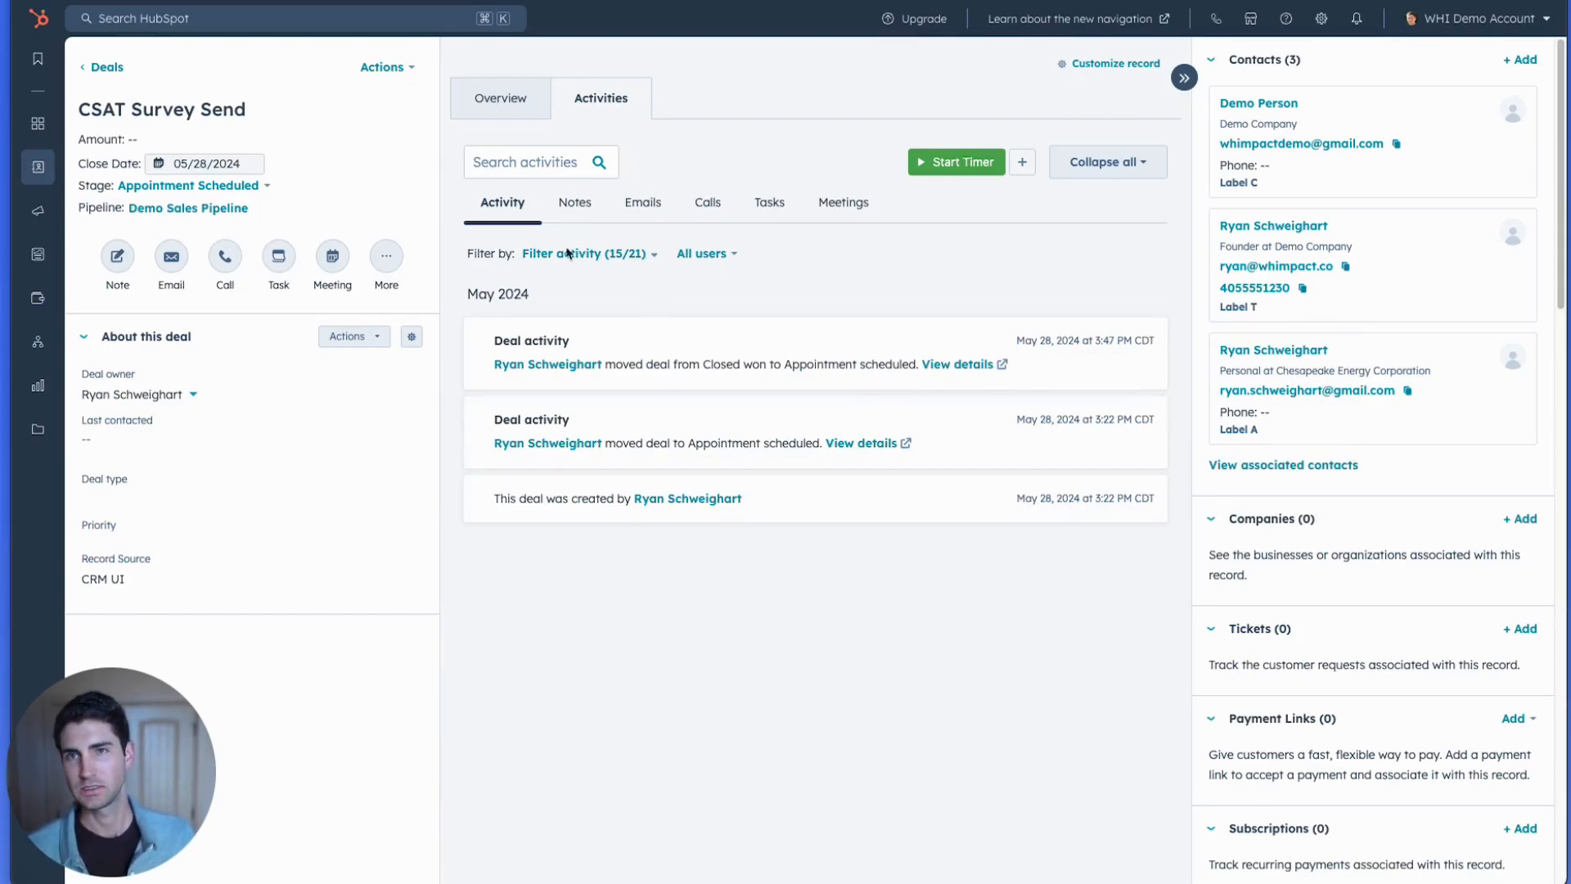
Set the CSAT Survey Send deal's stage to Closed Won and reload the deal record.
{"action": "left_click", "coordinate": [233, 187]}
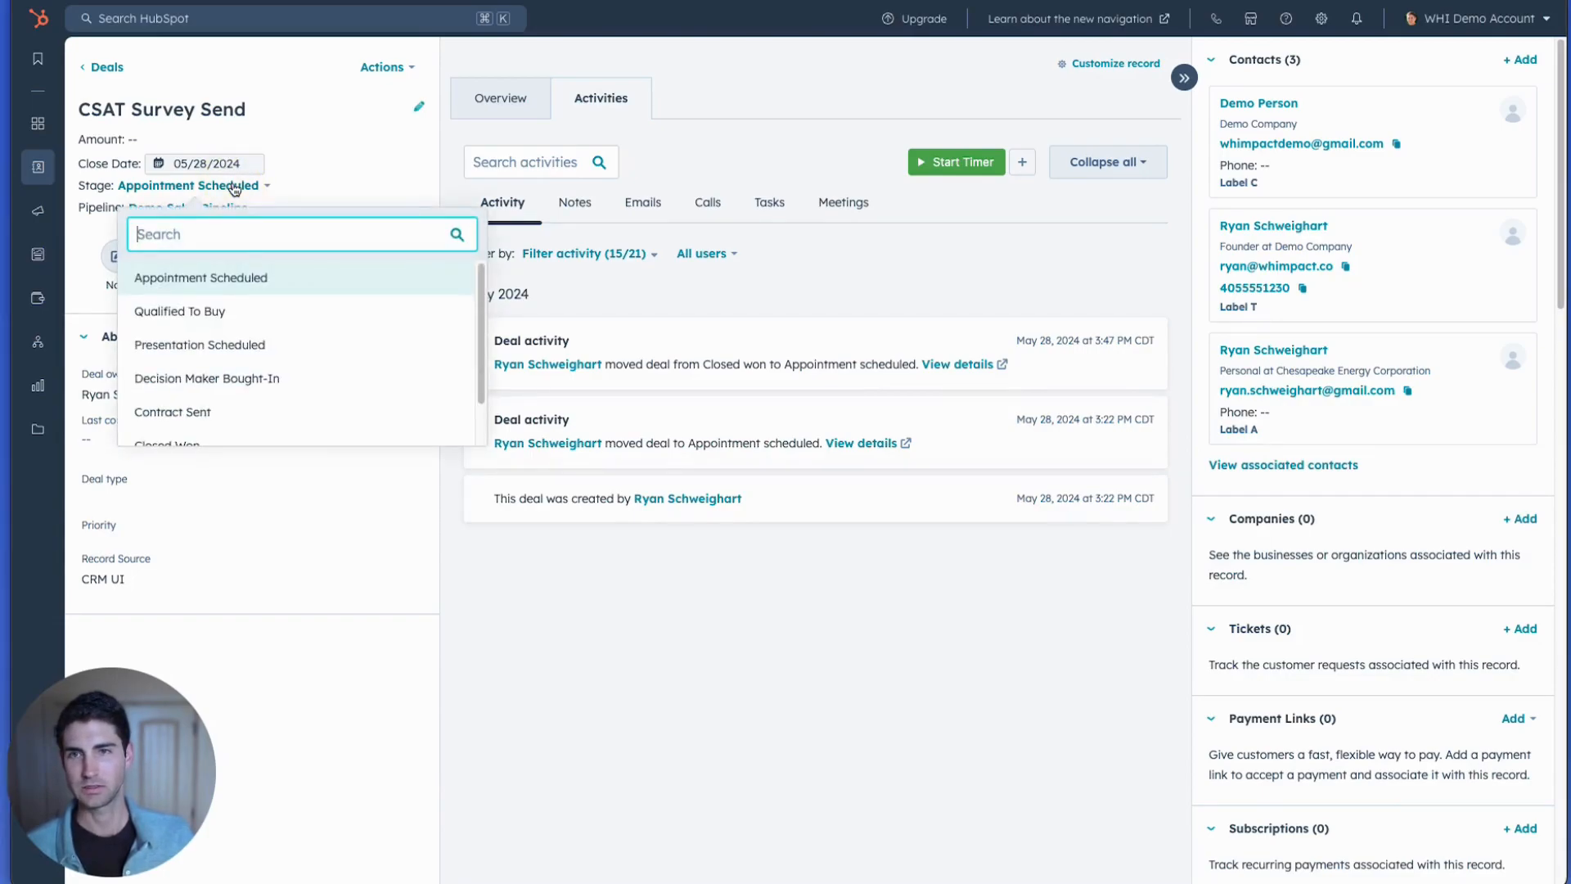
{"action": "scroll", "coordinate": [302, 392], "scroll_direction": "down", "scroll_amount": 2}
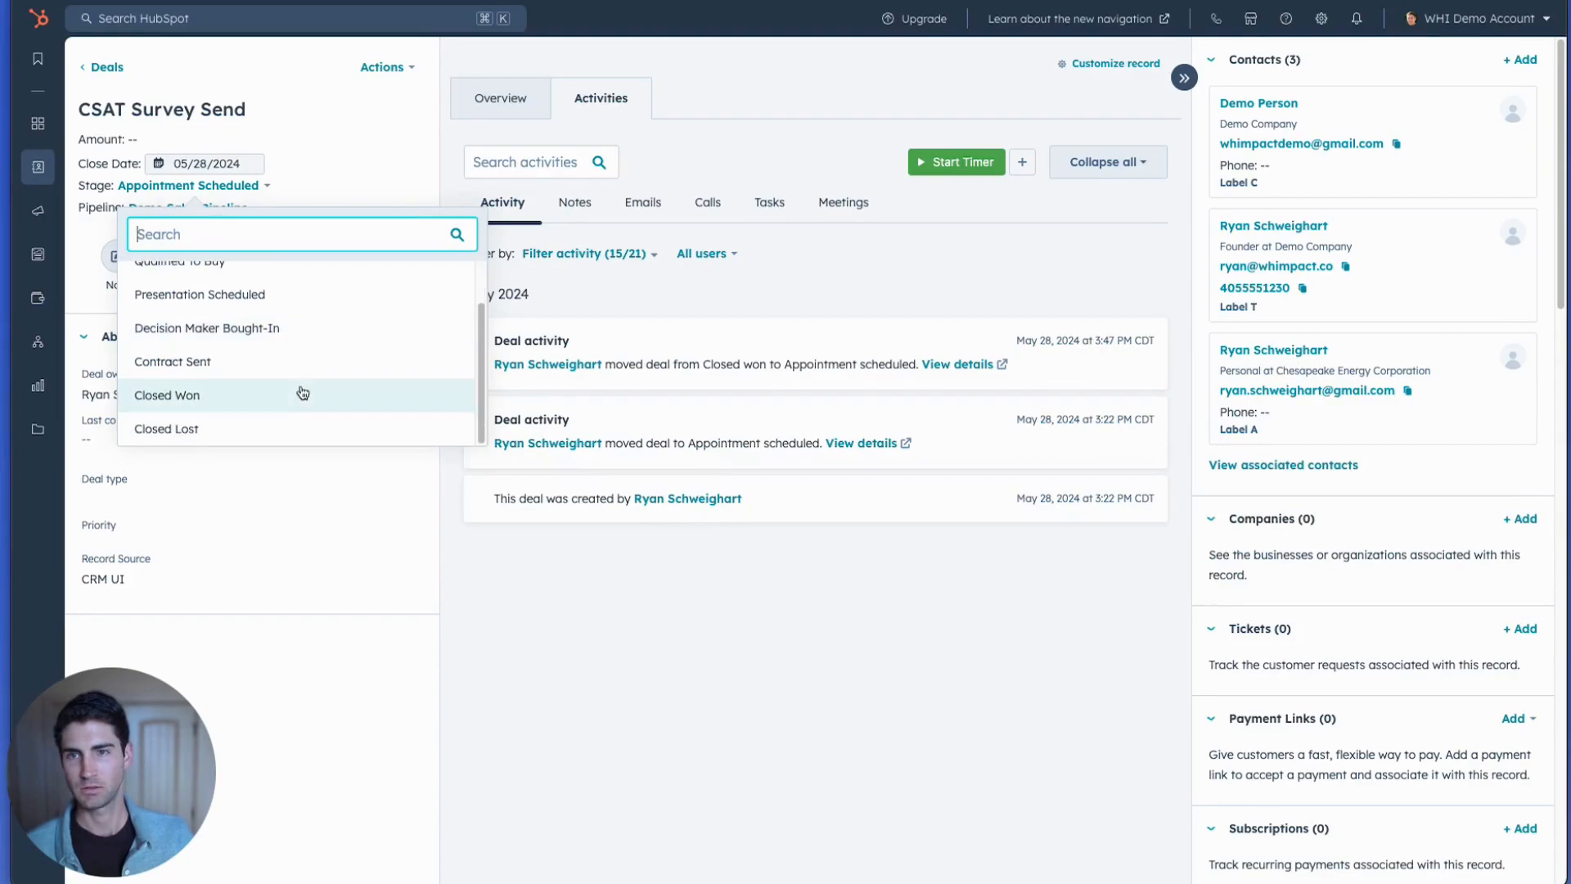
{"action": "left_click", "coordinate": [302, 393]}
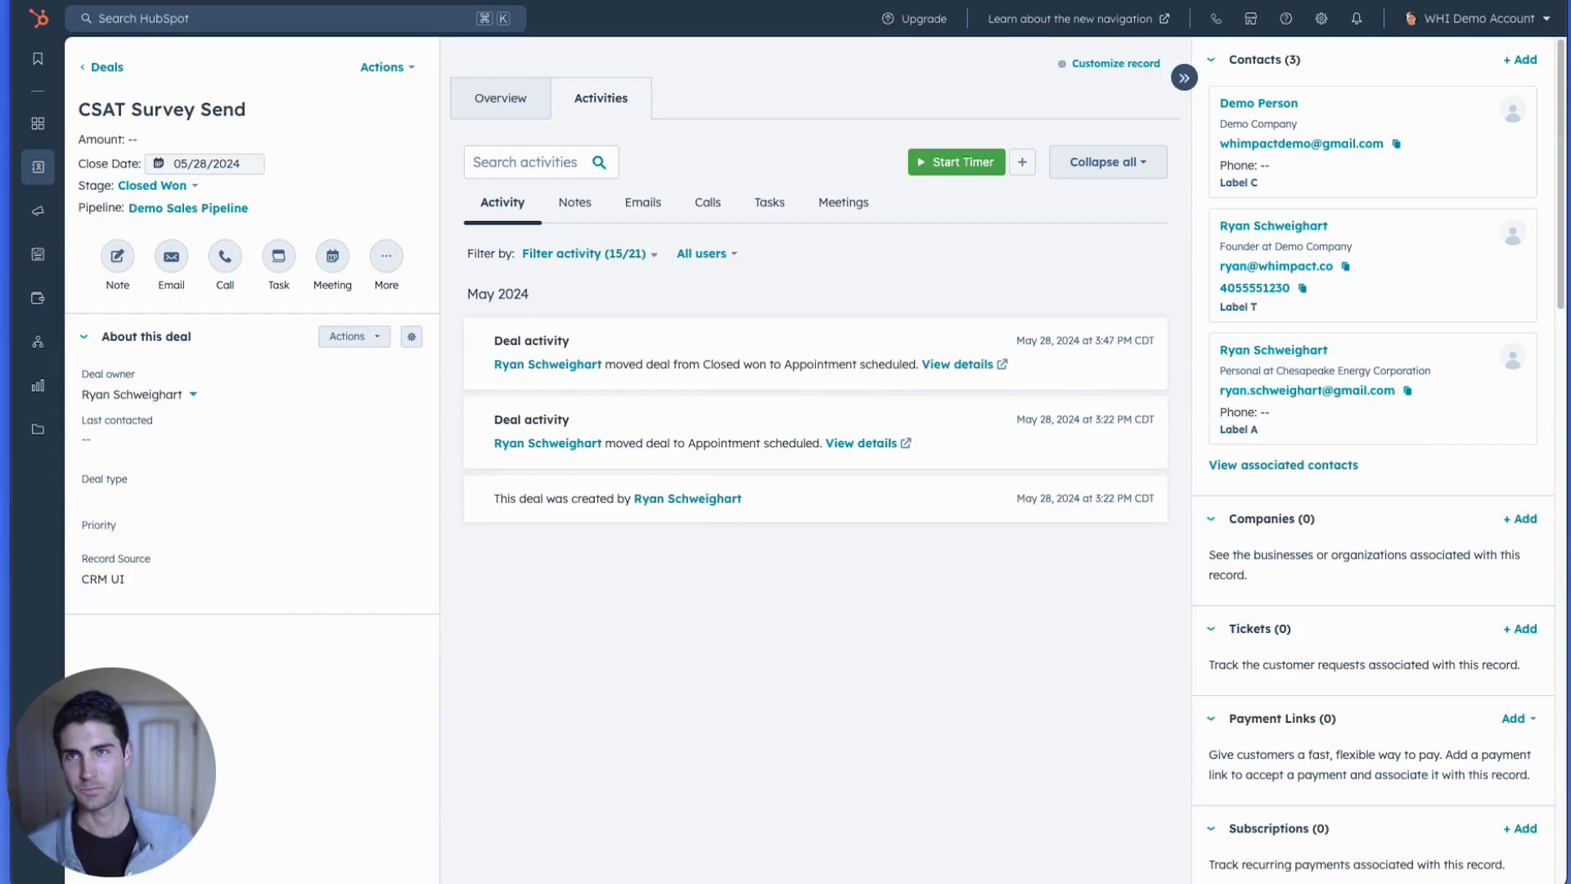
{"action": "key", "text": "super+r"}
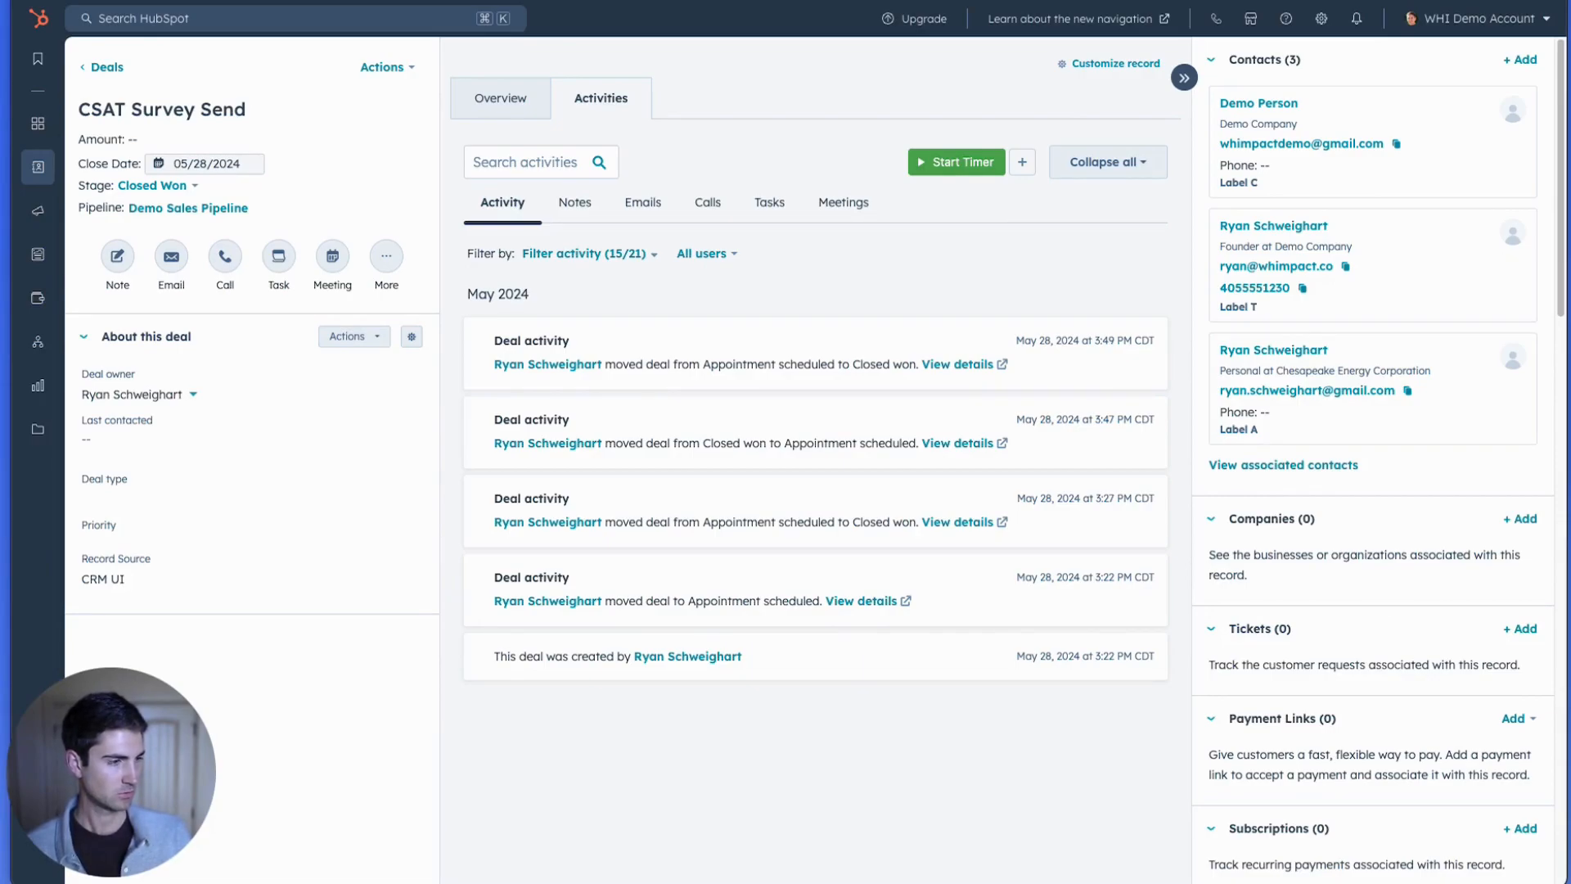
Bring the Gmail window with the "Hey, how'd we do?" survey email over the deal, enlarge it and review its content.
{"action": "left_click_drag", "start_coordinate": [1570, 360], "coordinate": [562, 91]}
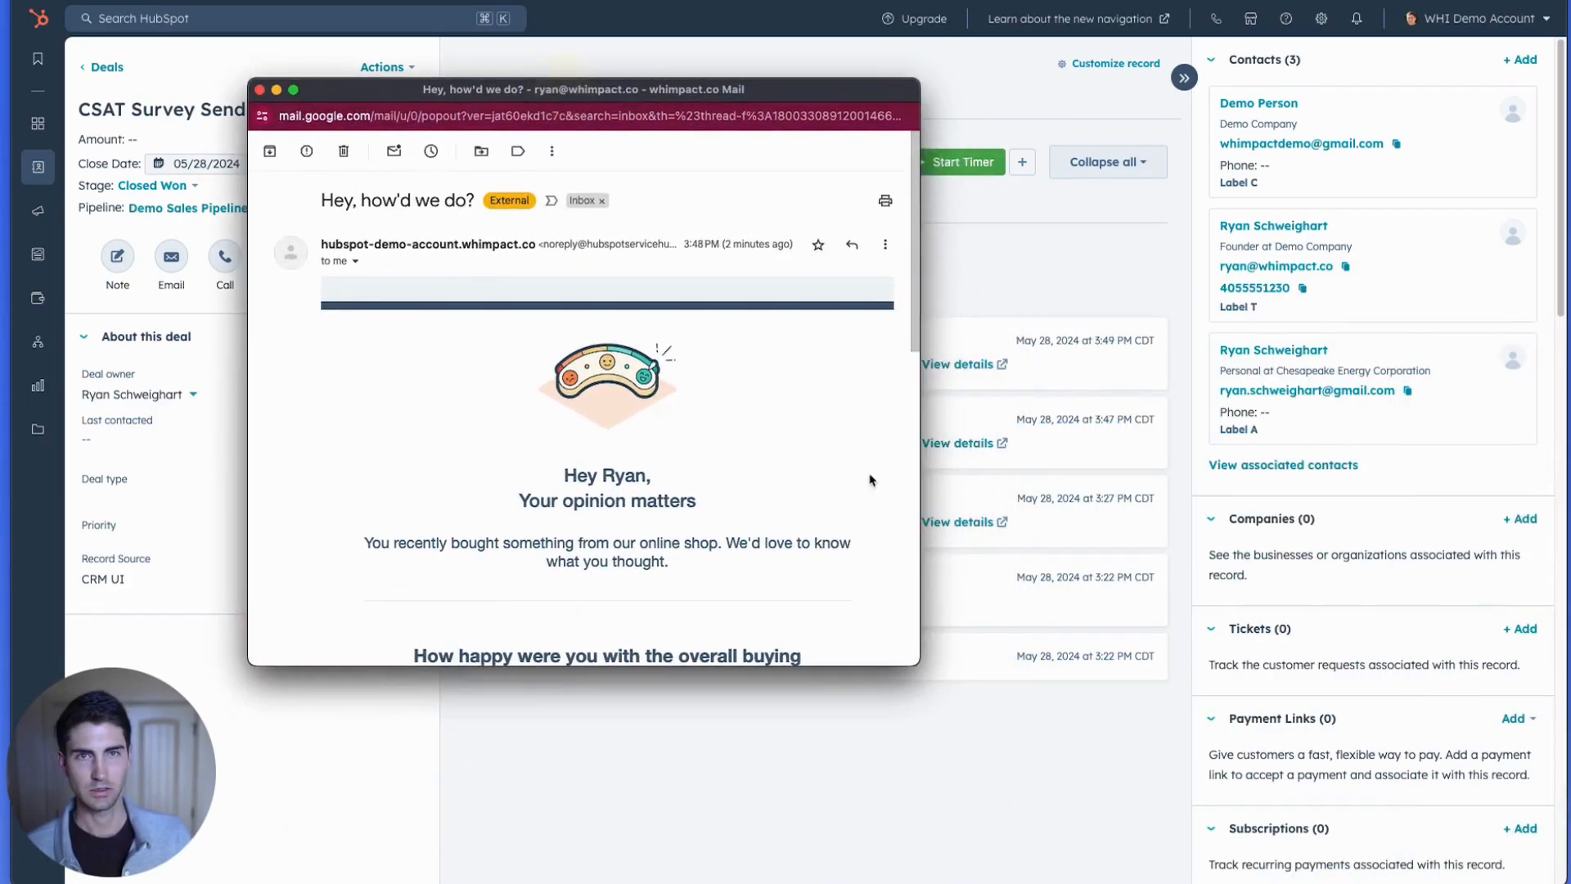
{"action": "left_click_drag", "start_coordinate": [916, 665], "coordinate": [1212, 756]}
{"action": "scroll", "coordinate": [751, 533], "scroll_direction": "down", "scroll_amount": 3}
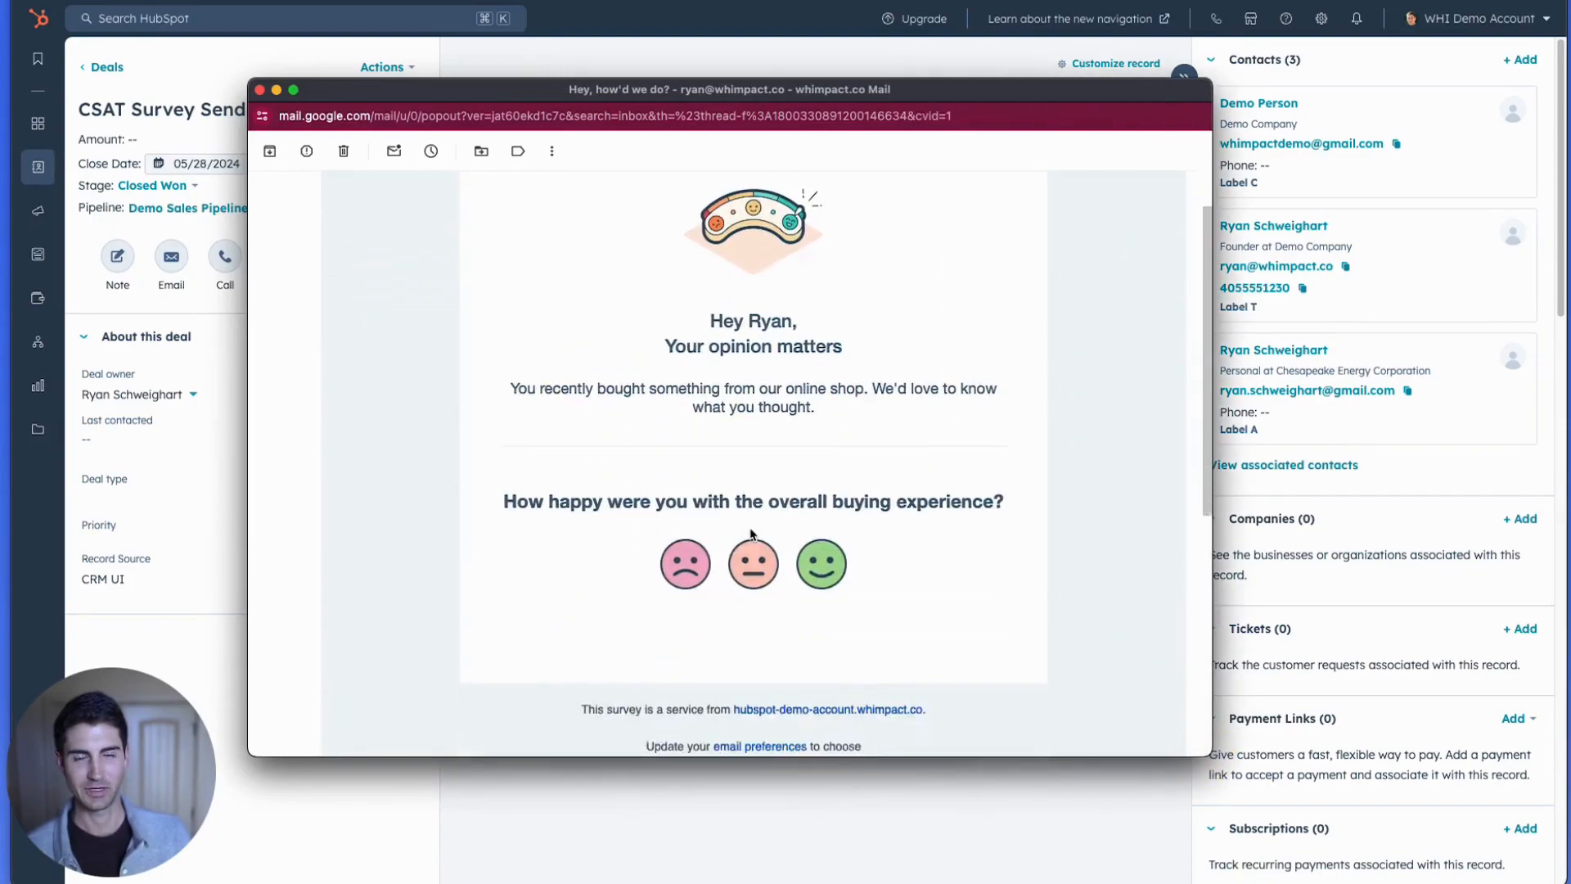
{"action": "scroll", "coordinate": [751, 534], "scroll_direction": "down", "scroll_amount": 2}
{"action": "scroll", "coordinate": [704, 376], "scroll_direction": "up", "scroll_amount": 4}
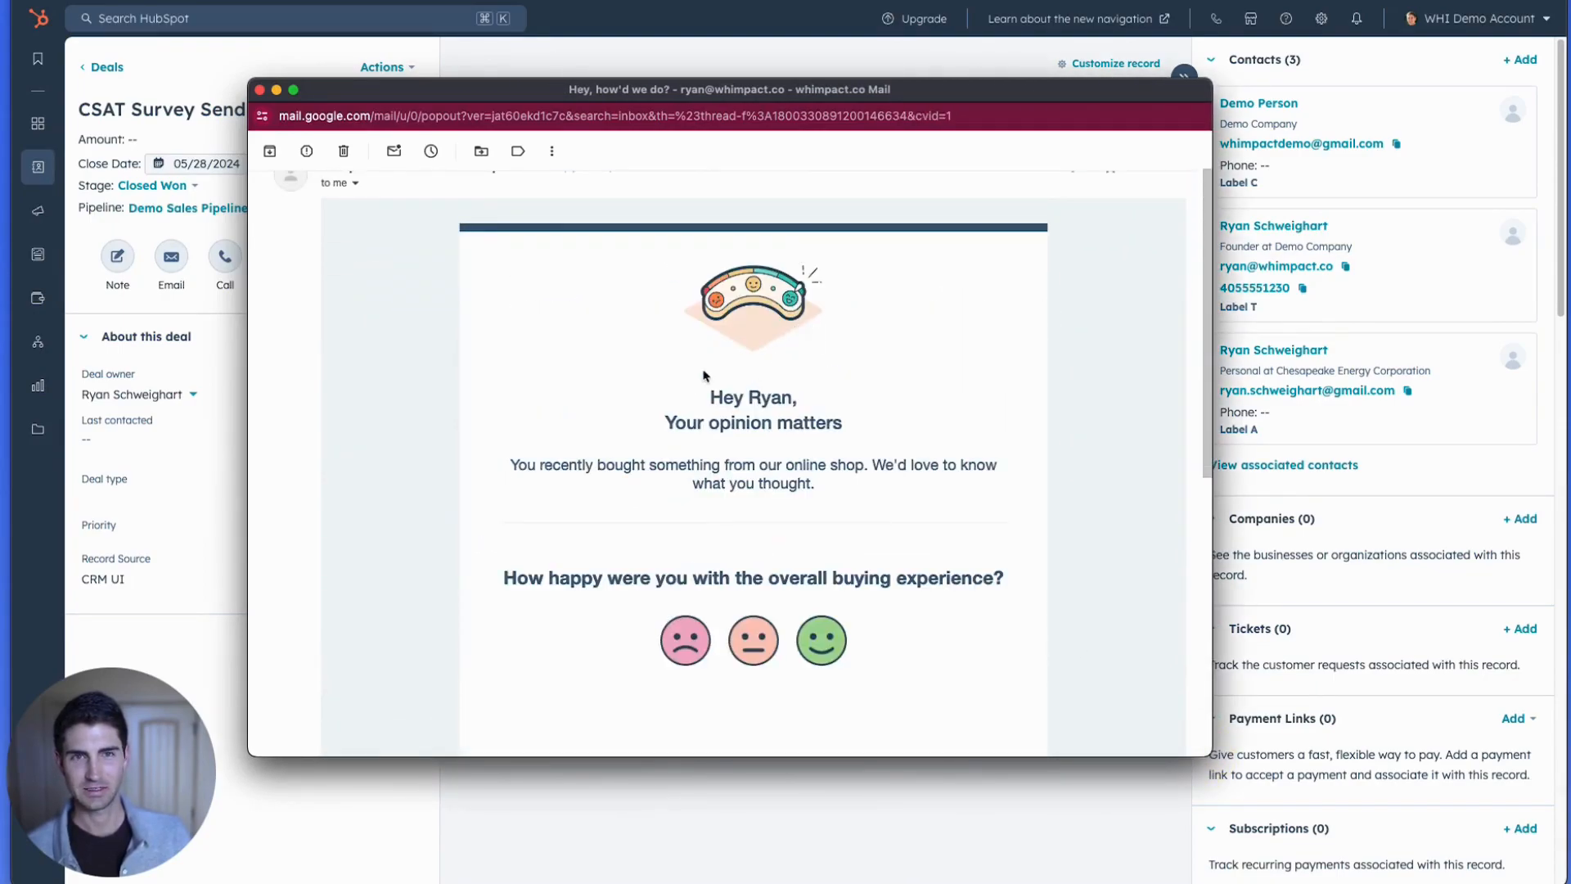
{"action": "scroll", "coordinate": [603, 326], "scroll_direction": "up", "scroll_amount": 2}
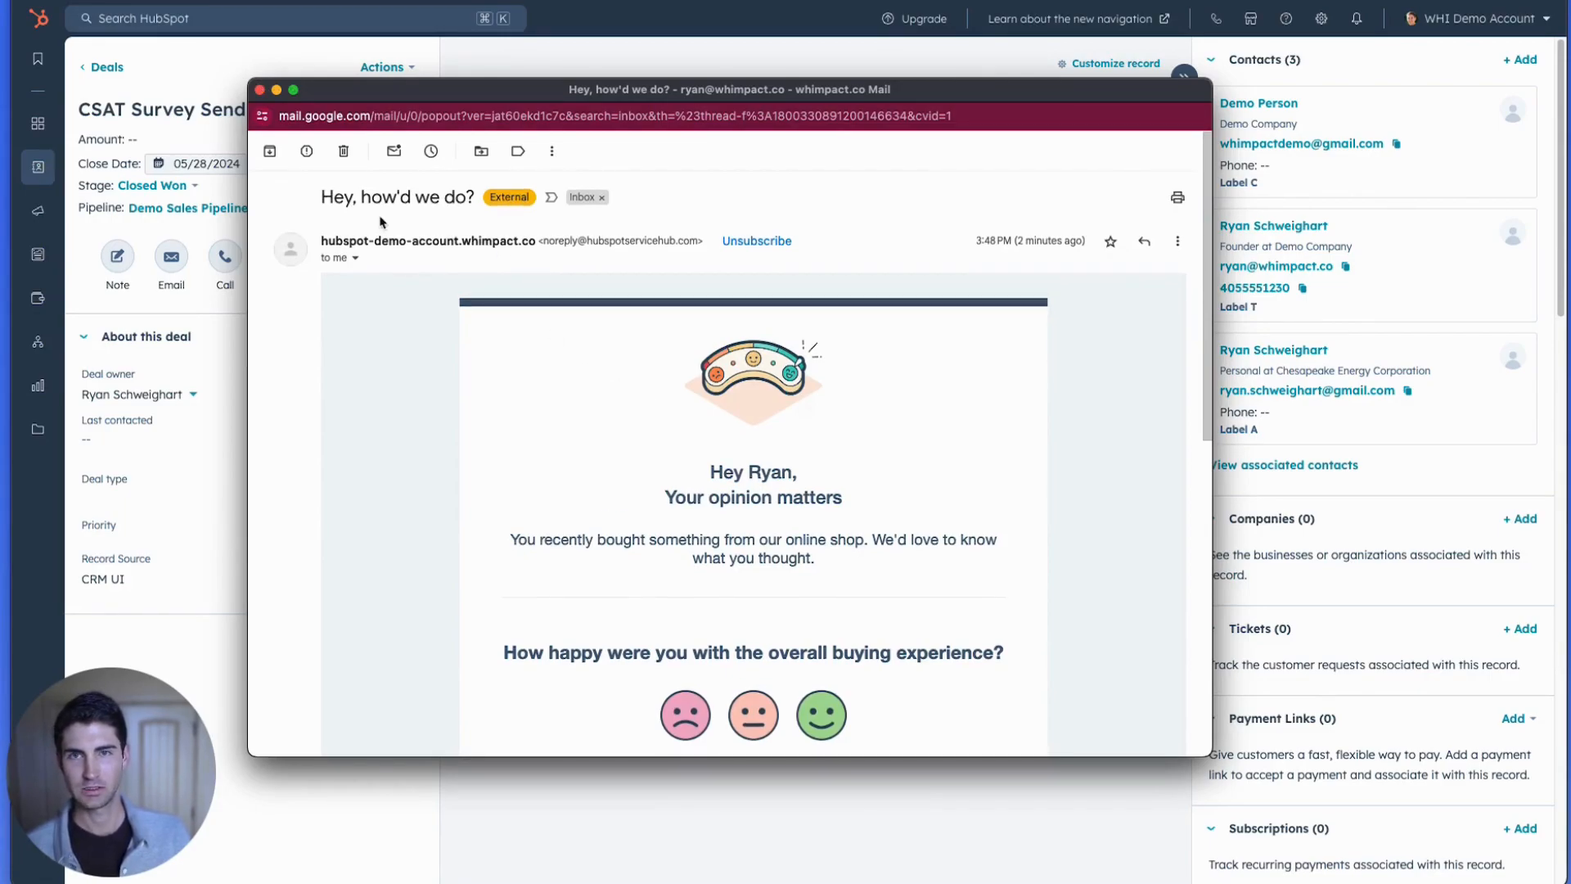
Check the recipient address in the survey email's header details and close the email window.
{"action": "left_click", "coordinate": [355, 259]}
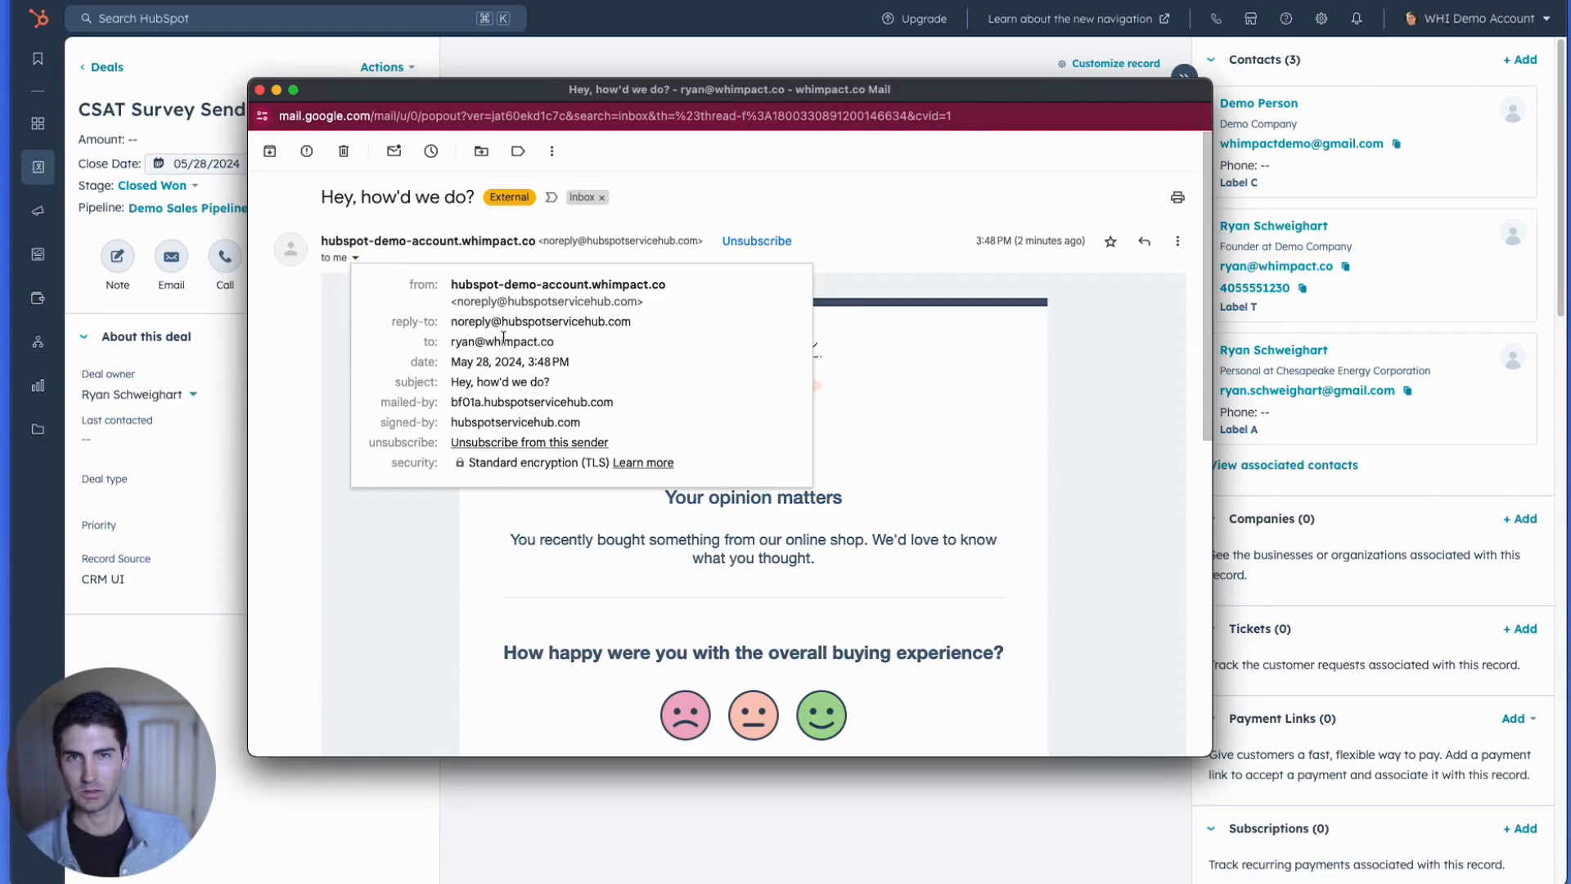
{"action": "left_click_drag", "start_coordinate": [474, 341], "coordinate": [514, 341]}
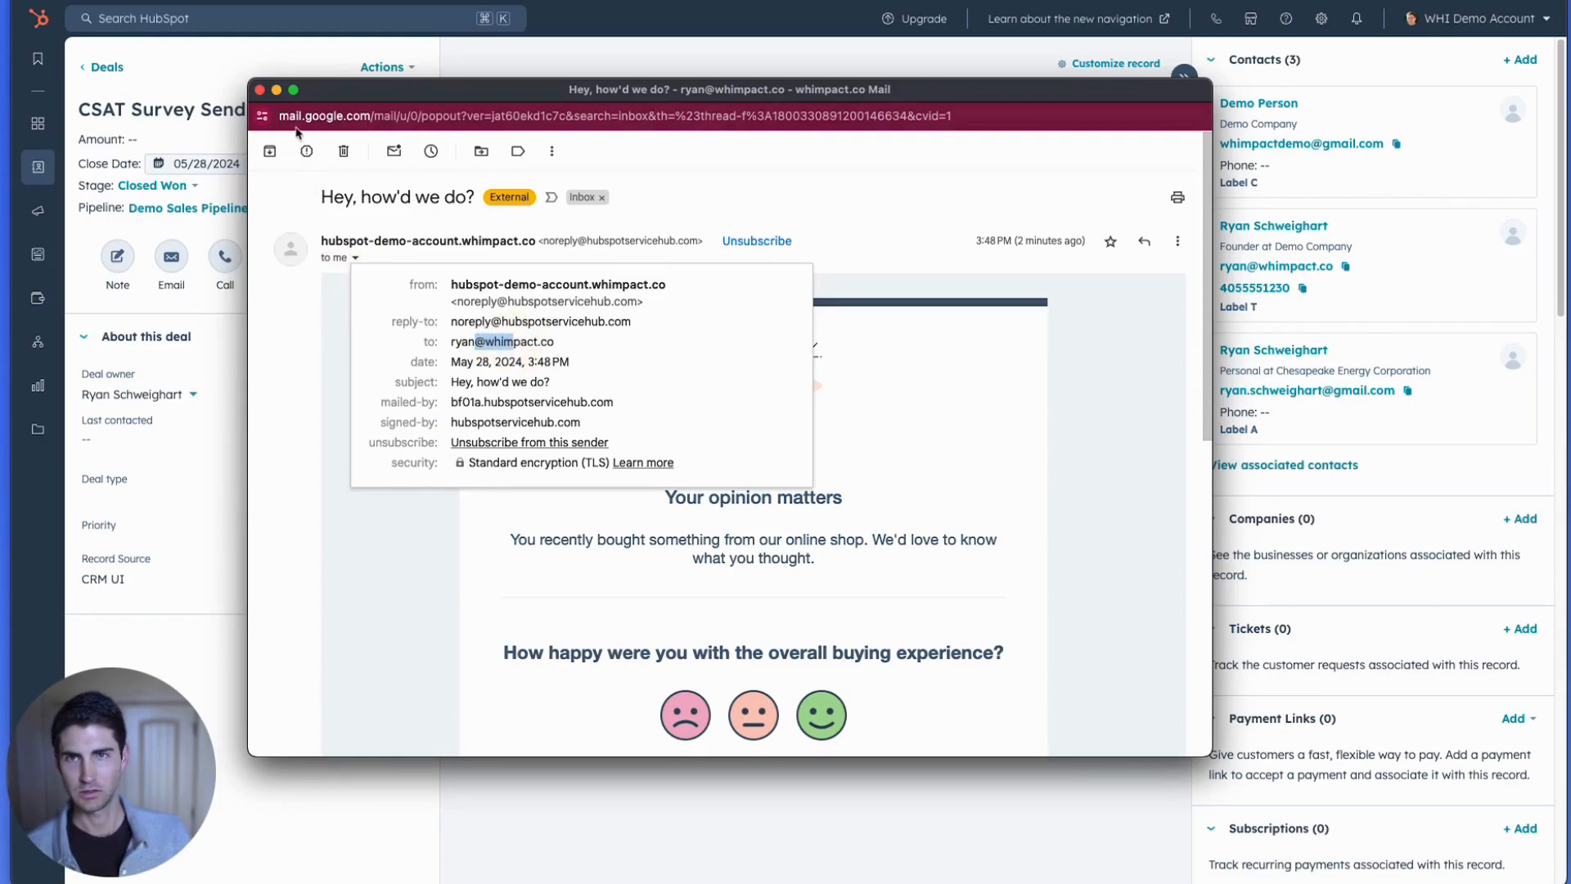
{"action": "left_click", "coordinate": [259, 90]}
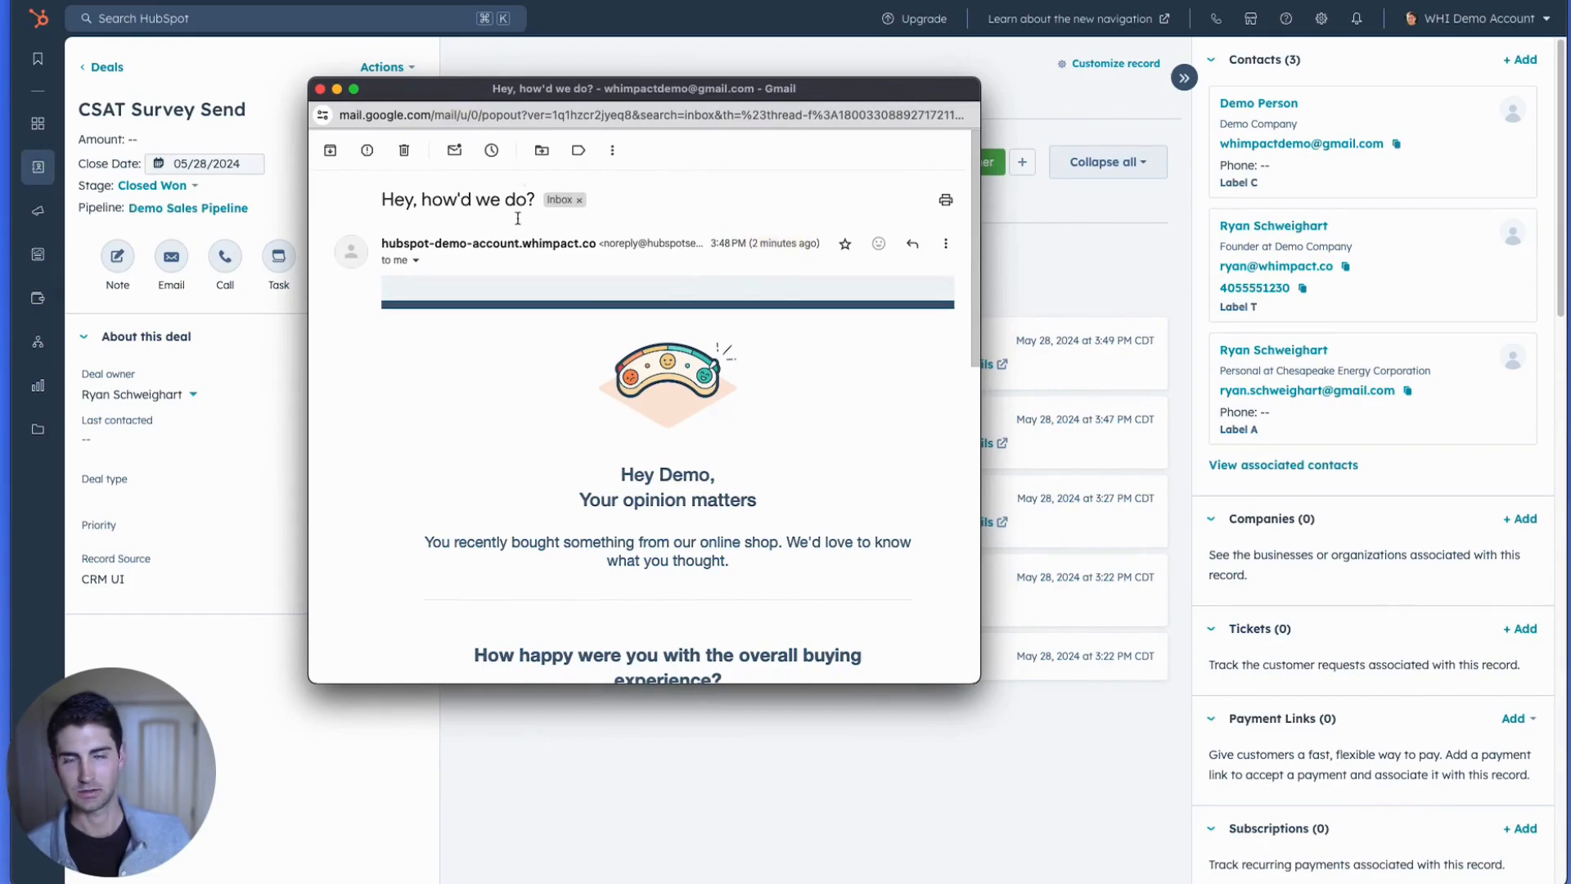
Check the recipient address of the survey email sent to the demo contact and close its window.
{"action": "left_click", "coordinate": [415, 260]}
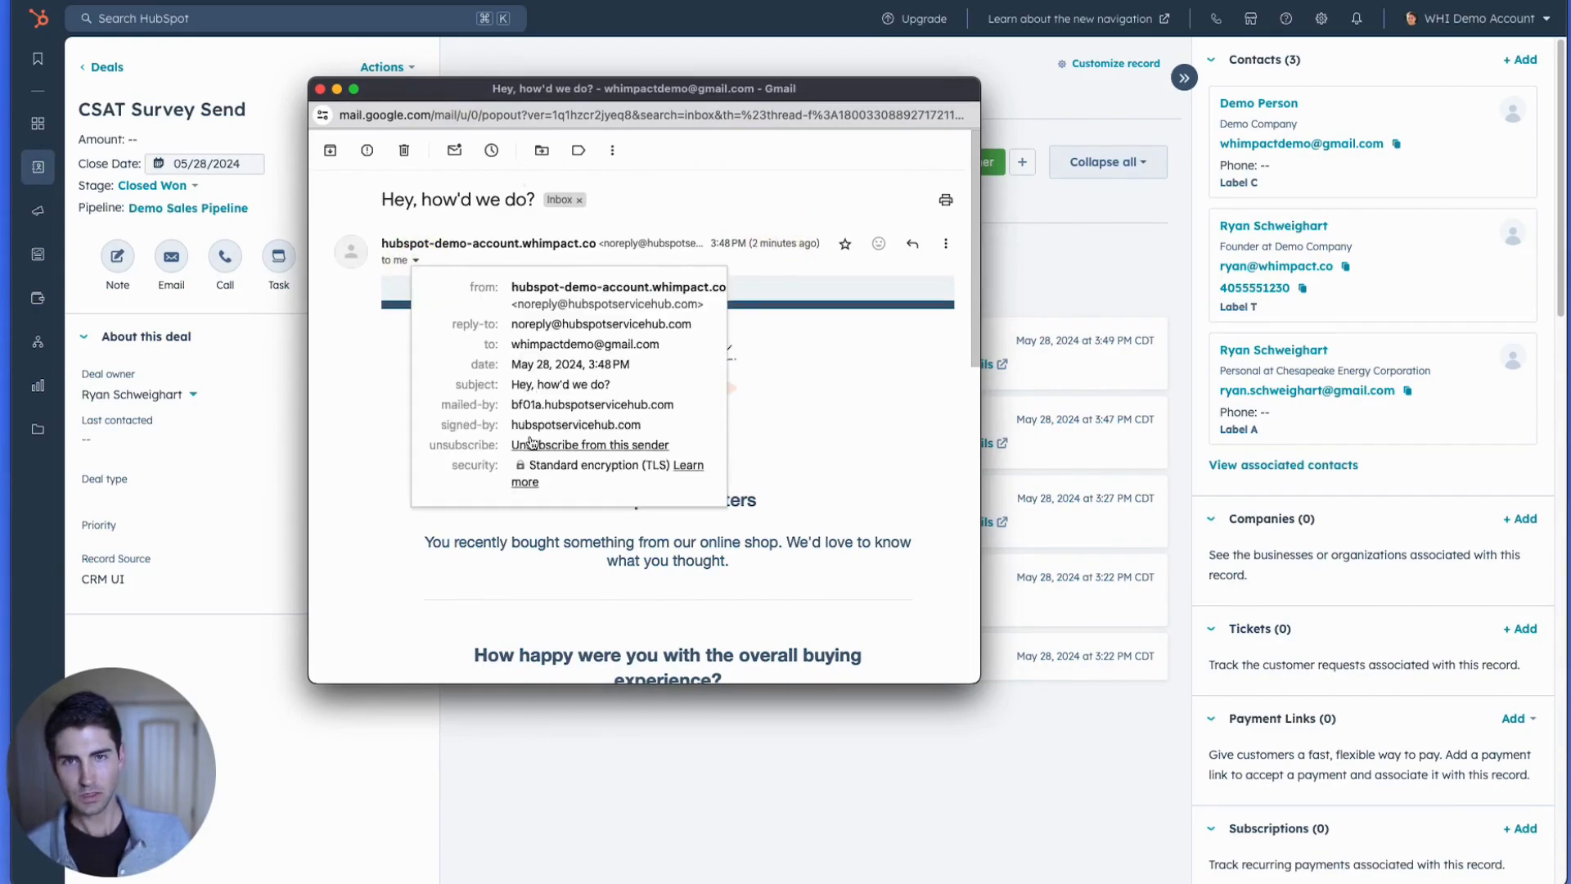
{"action": "left_click_drag", "start_coordinate": [521, 343], "coordinate": [614, 336]}
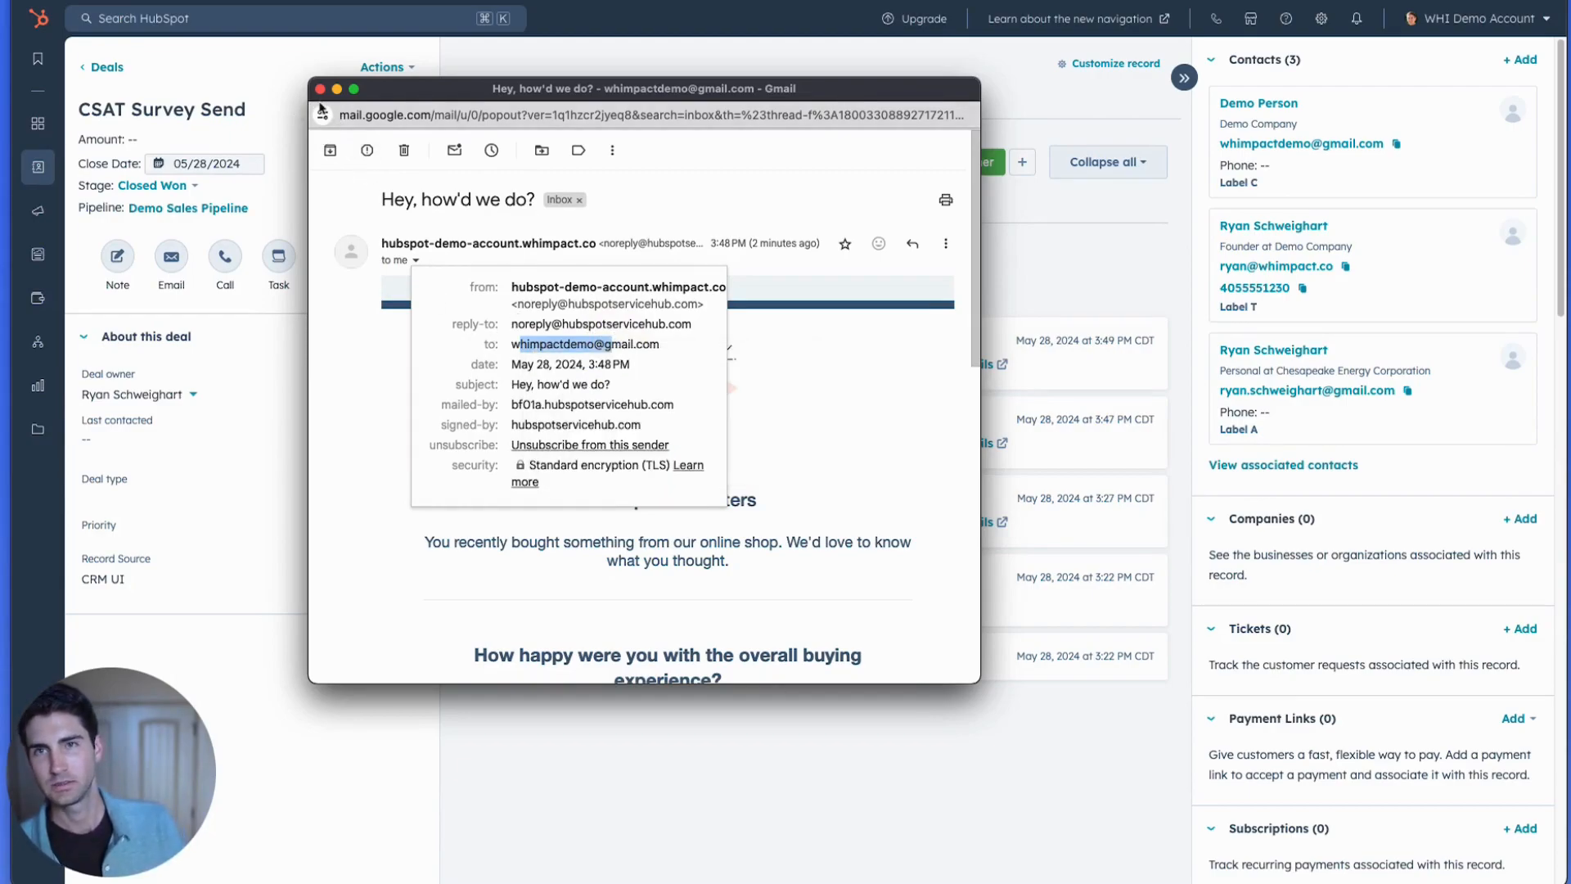
{"action": "left_click", "coordinate": [354, 463]}
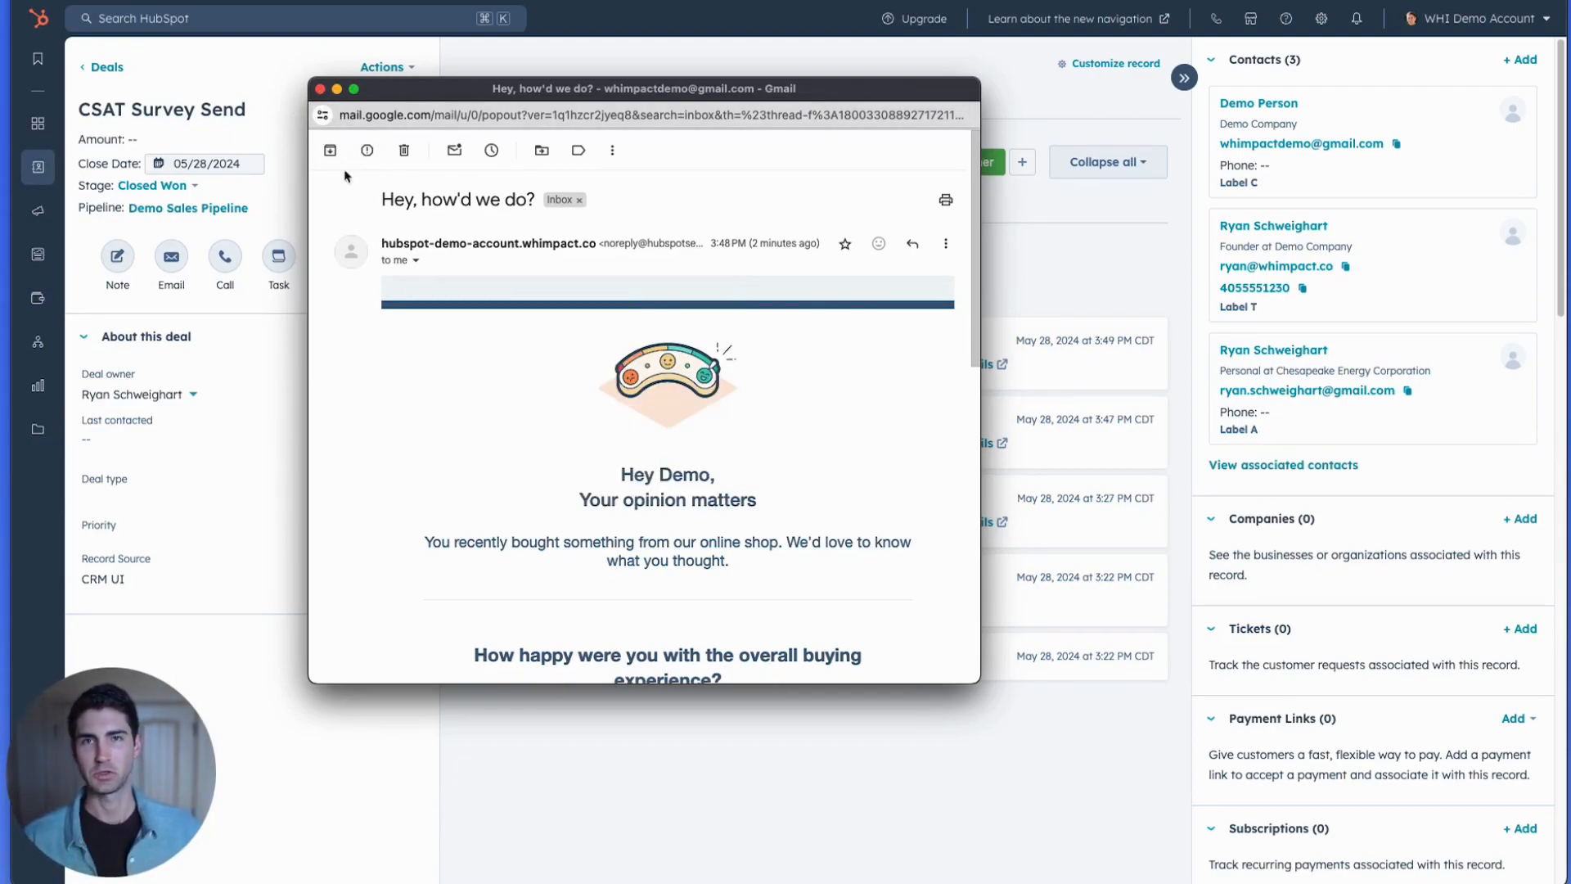
{"action": "left_click", "coordinate": [320, 88]}
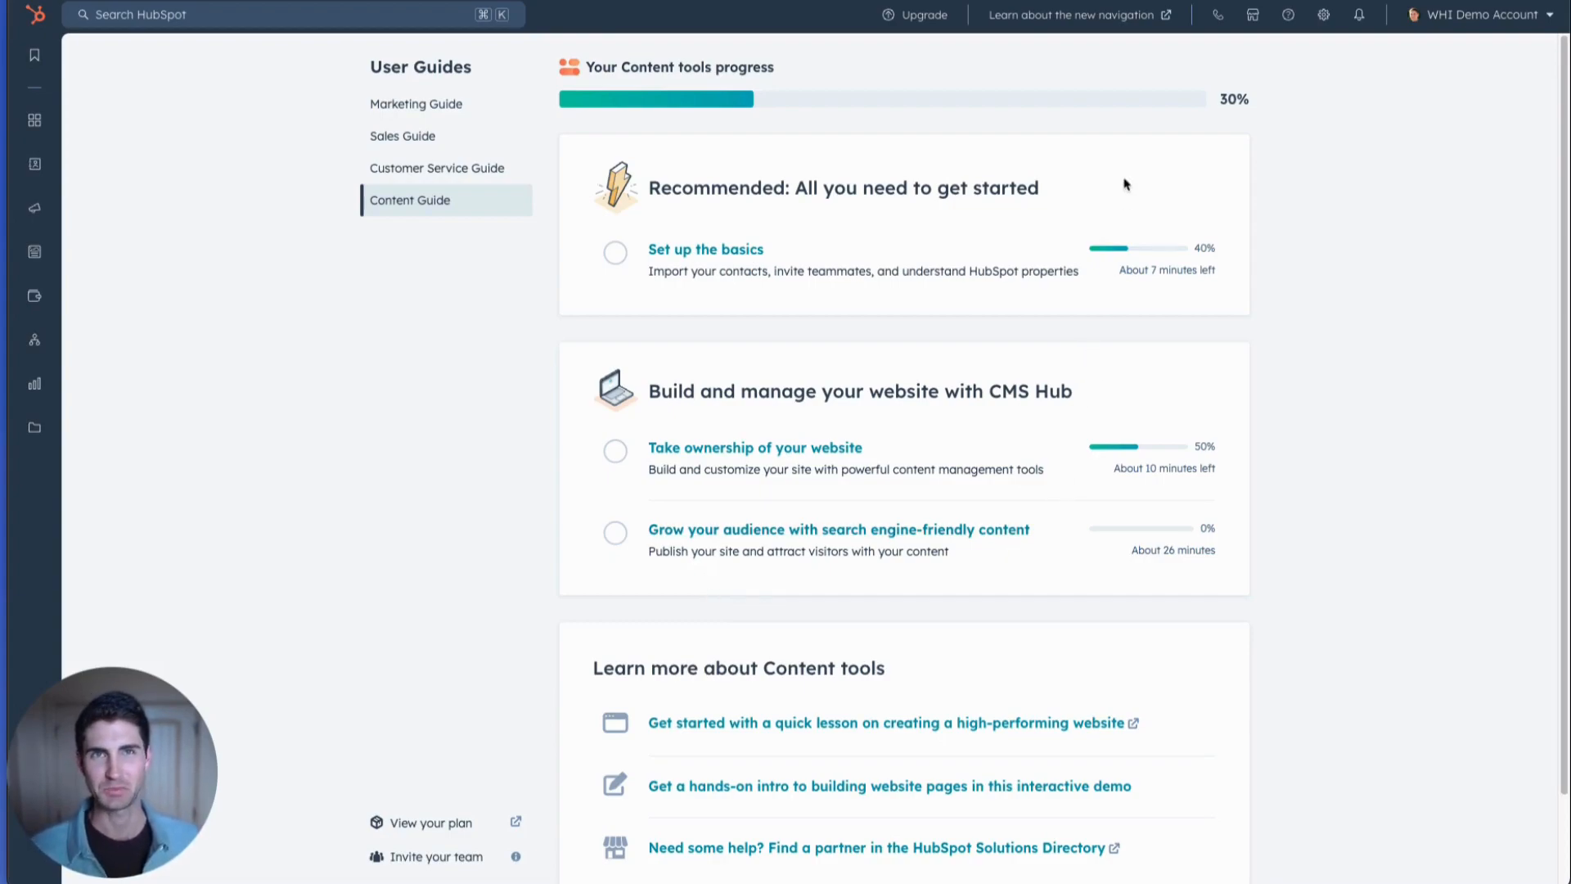
Open the Contacts object's configuration in the account settings.
{"action": "left_click", "coordinate": [1328, 19]}
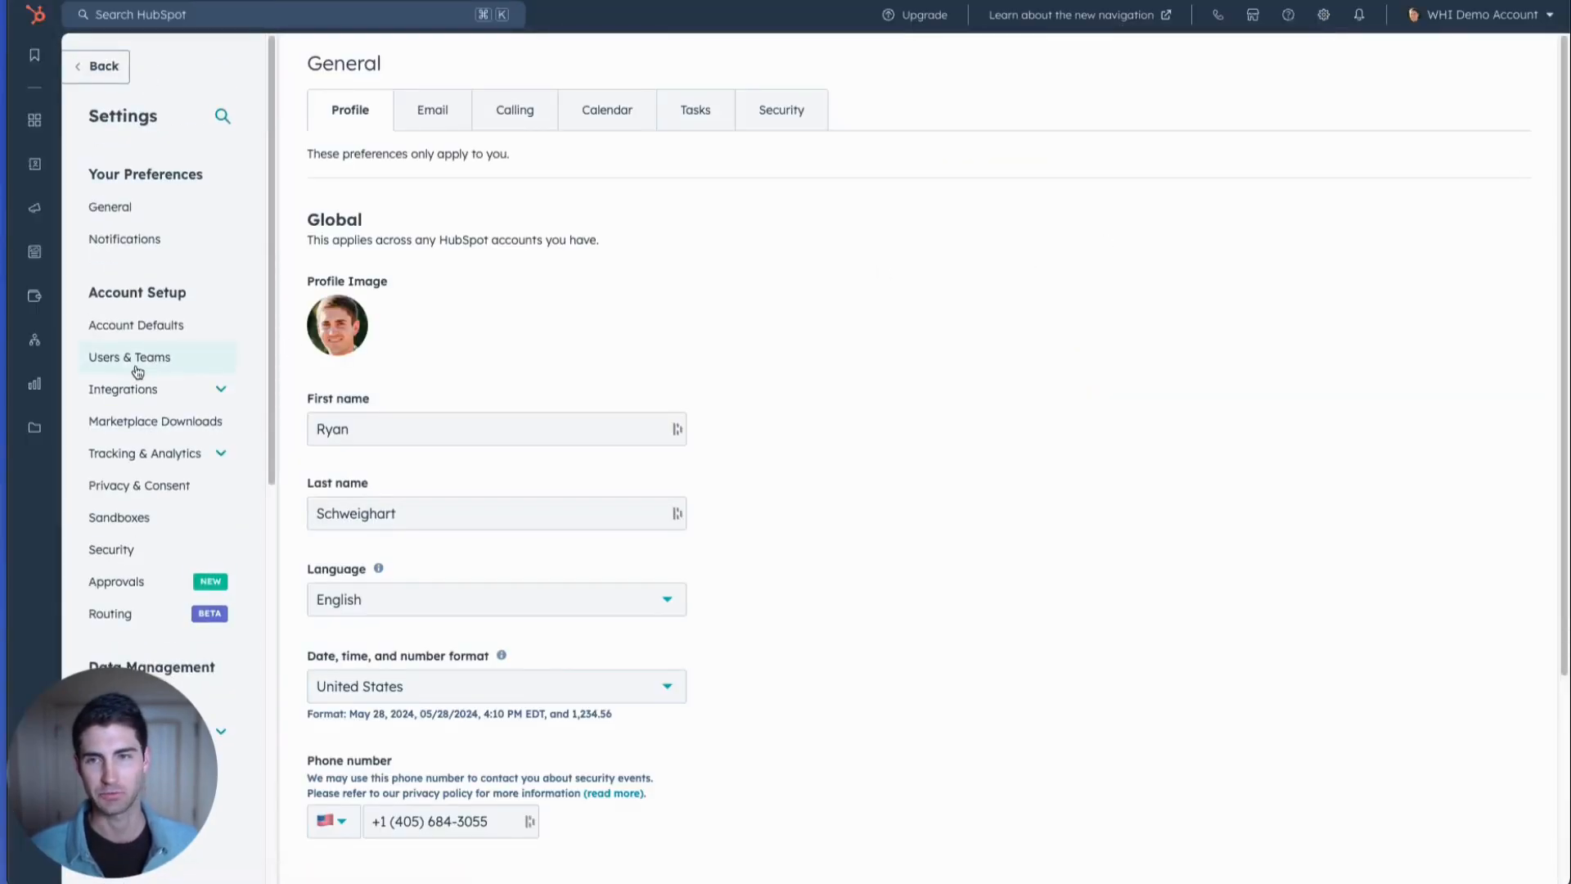
{"action": "scroll", "coordinate": [139, 368], "scroll_direction": "down", "scroll_amount": 6}
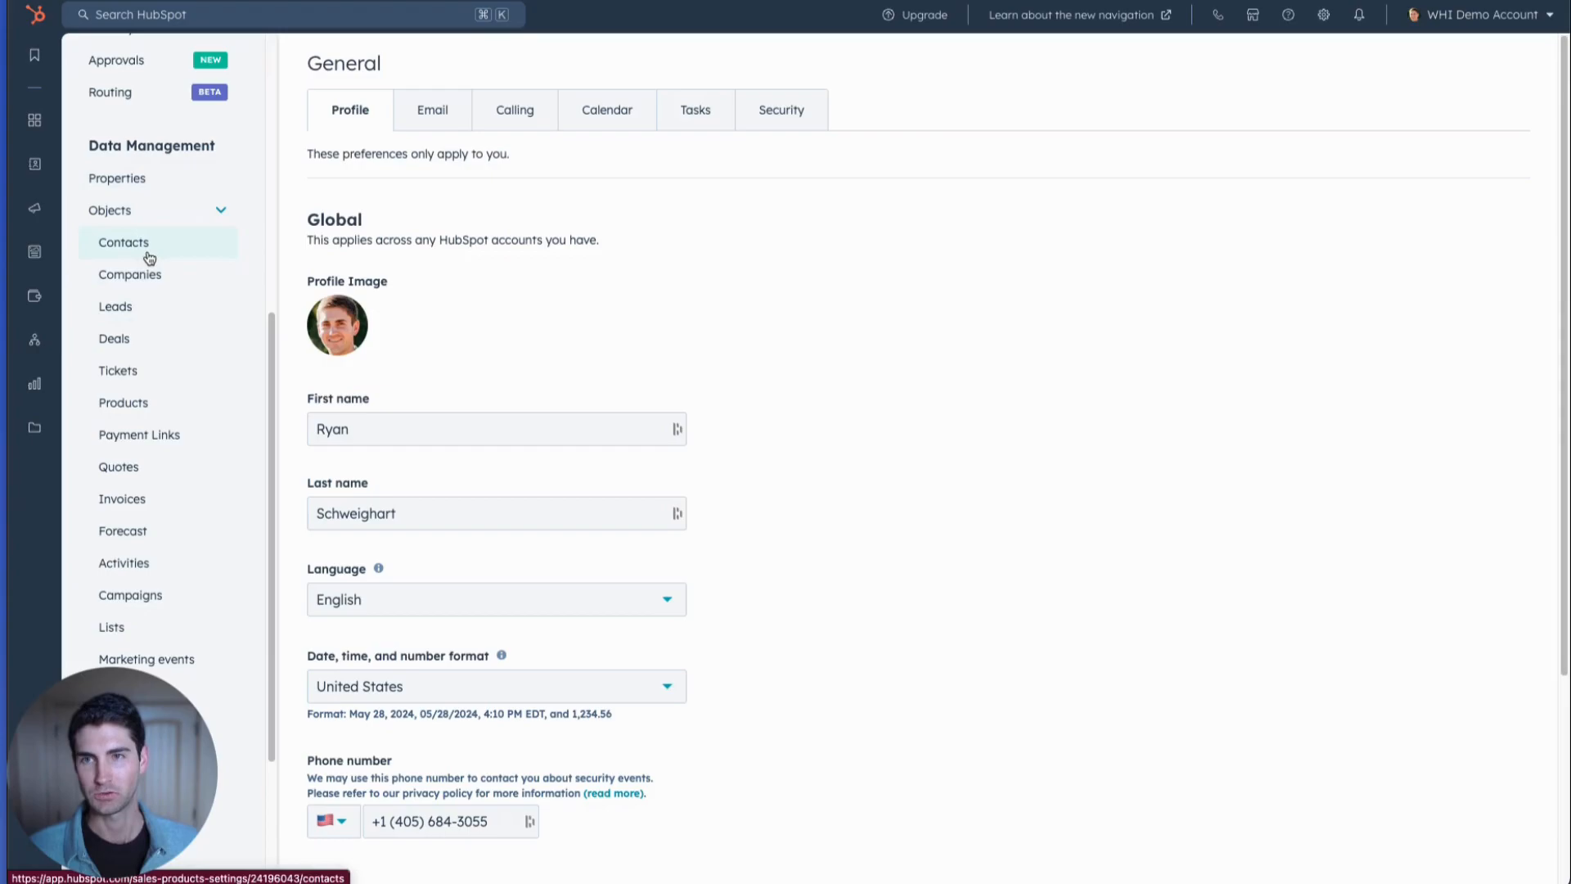
{"action": "scroll", "coordinate": [158, 213], "scroll_direction": "up", "scroll_amount": 4}
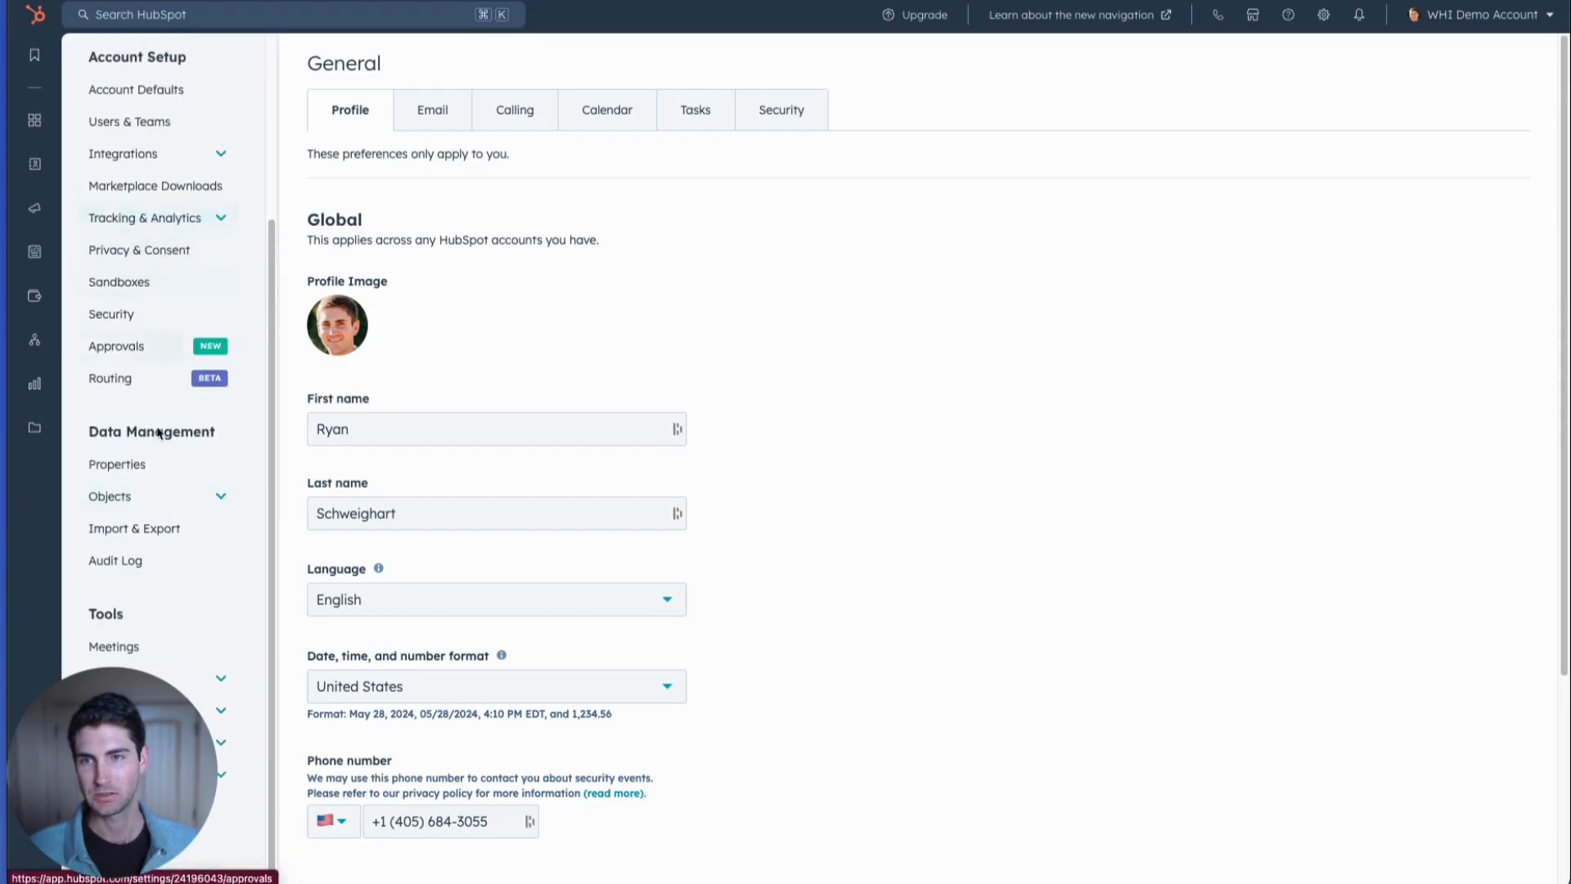
{"action": "left_click", "coordinate": [175, 494]}
{"action": "scroll", "coordinate": [175, 493], "scroll_direction": "down", "scroll_amount": 4}
{"action": "left_click", "coordinate": [146, 243]}
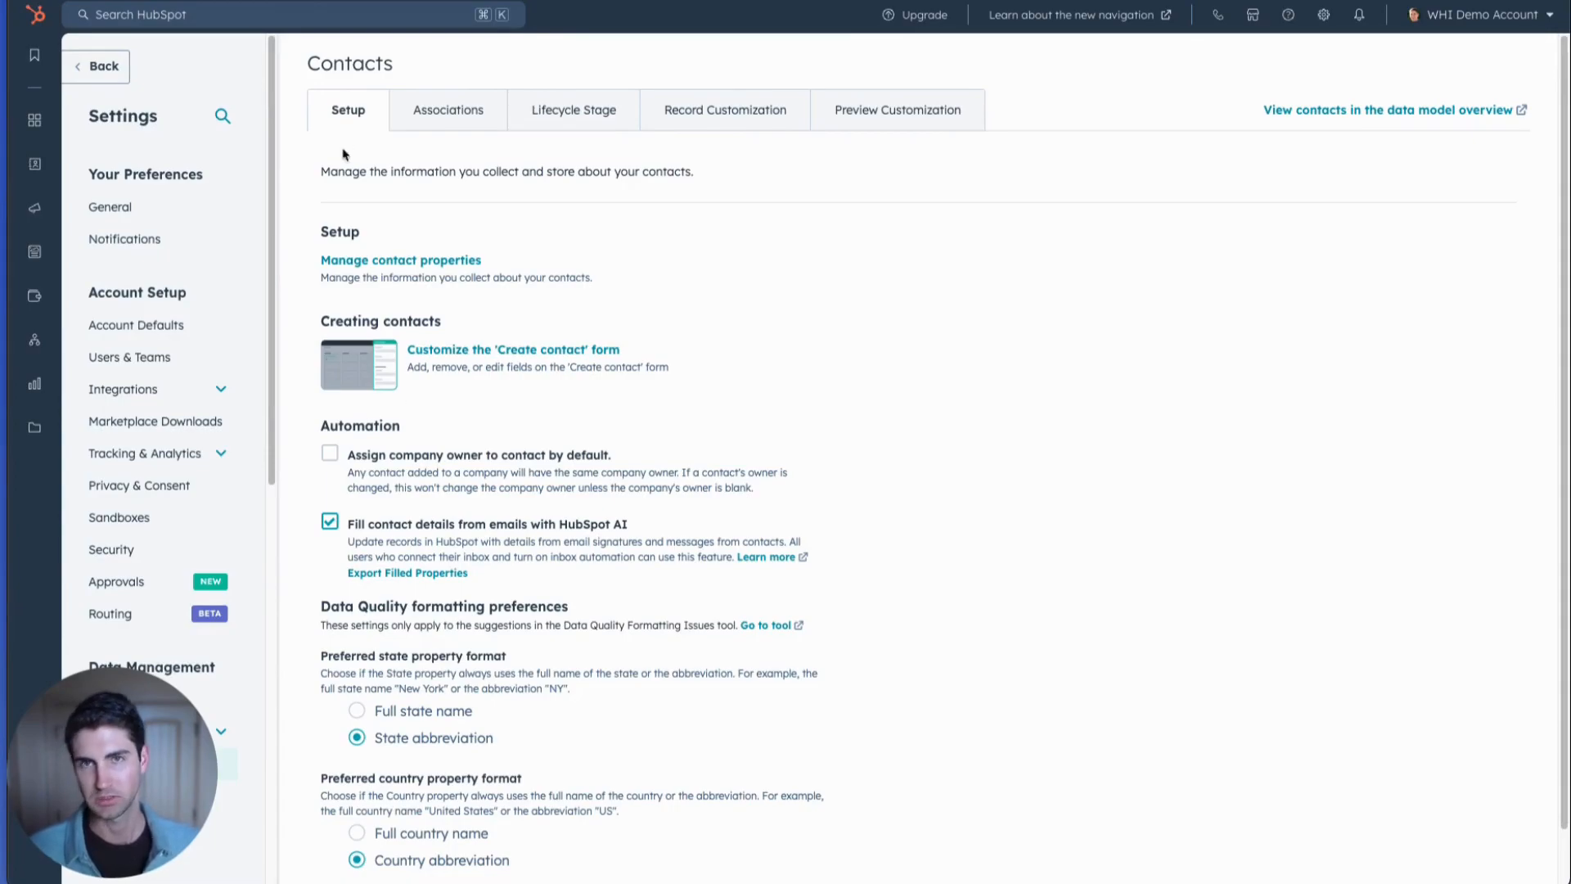
Show the association labels of the Contacts object for the Contacts-to-Deals association.
{"action": "left_click", "coordinate": [419, 125]}
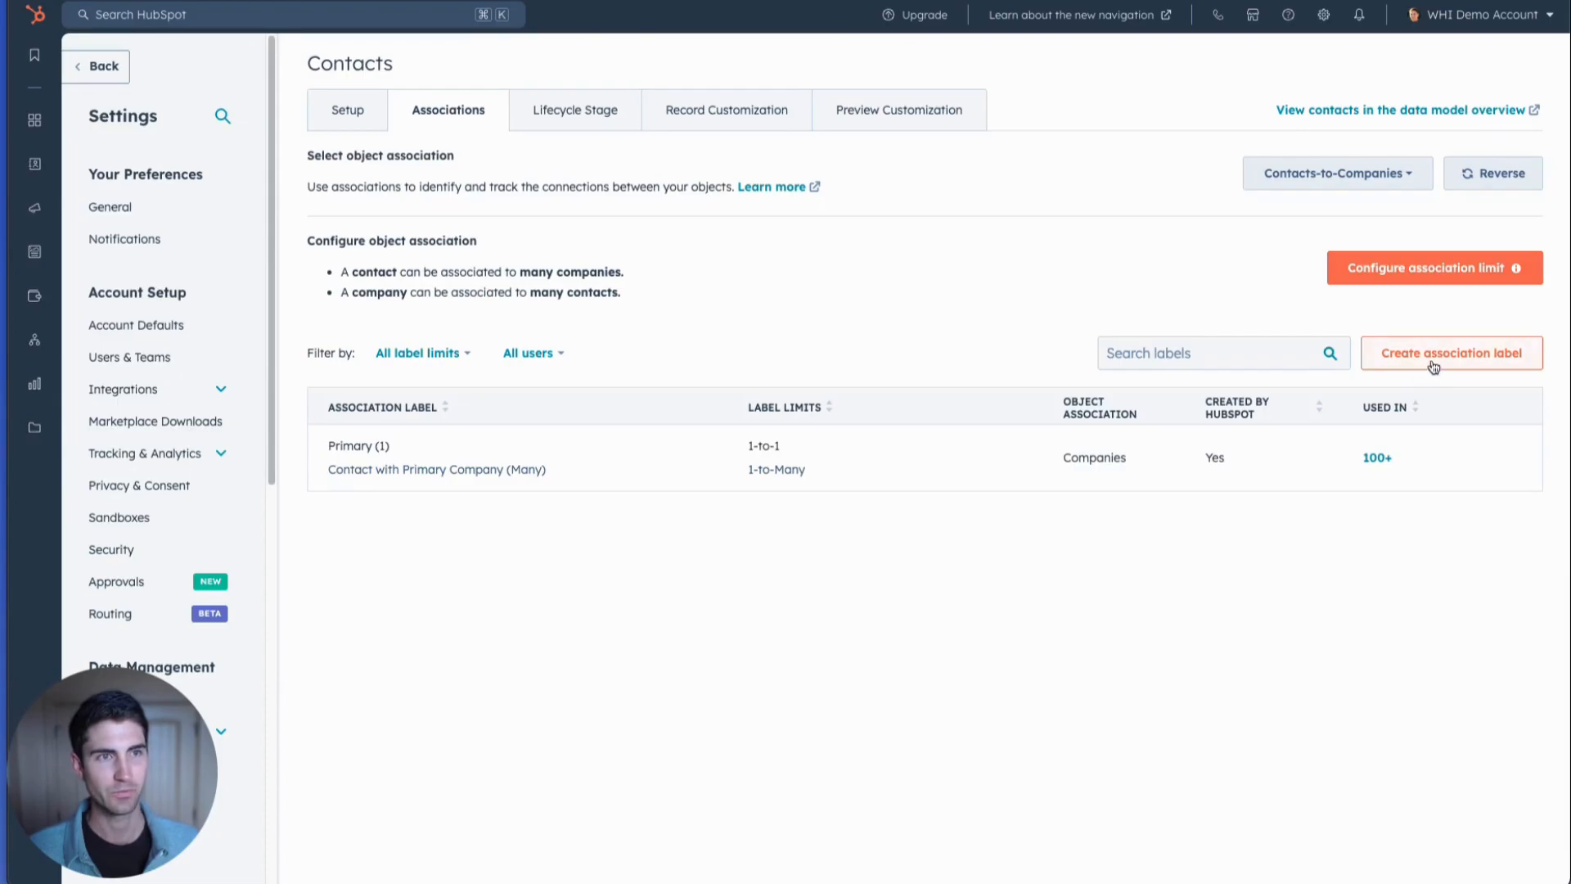
{"action": "left_click", "coordinate": [1368, 182]}
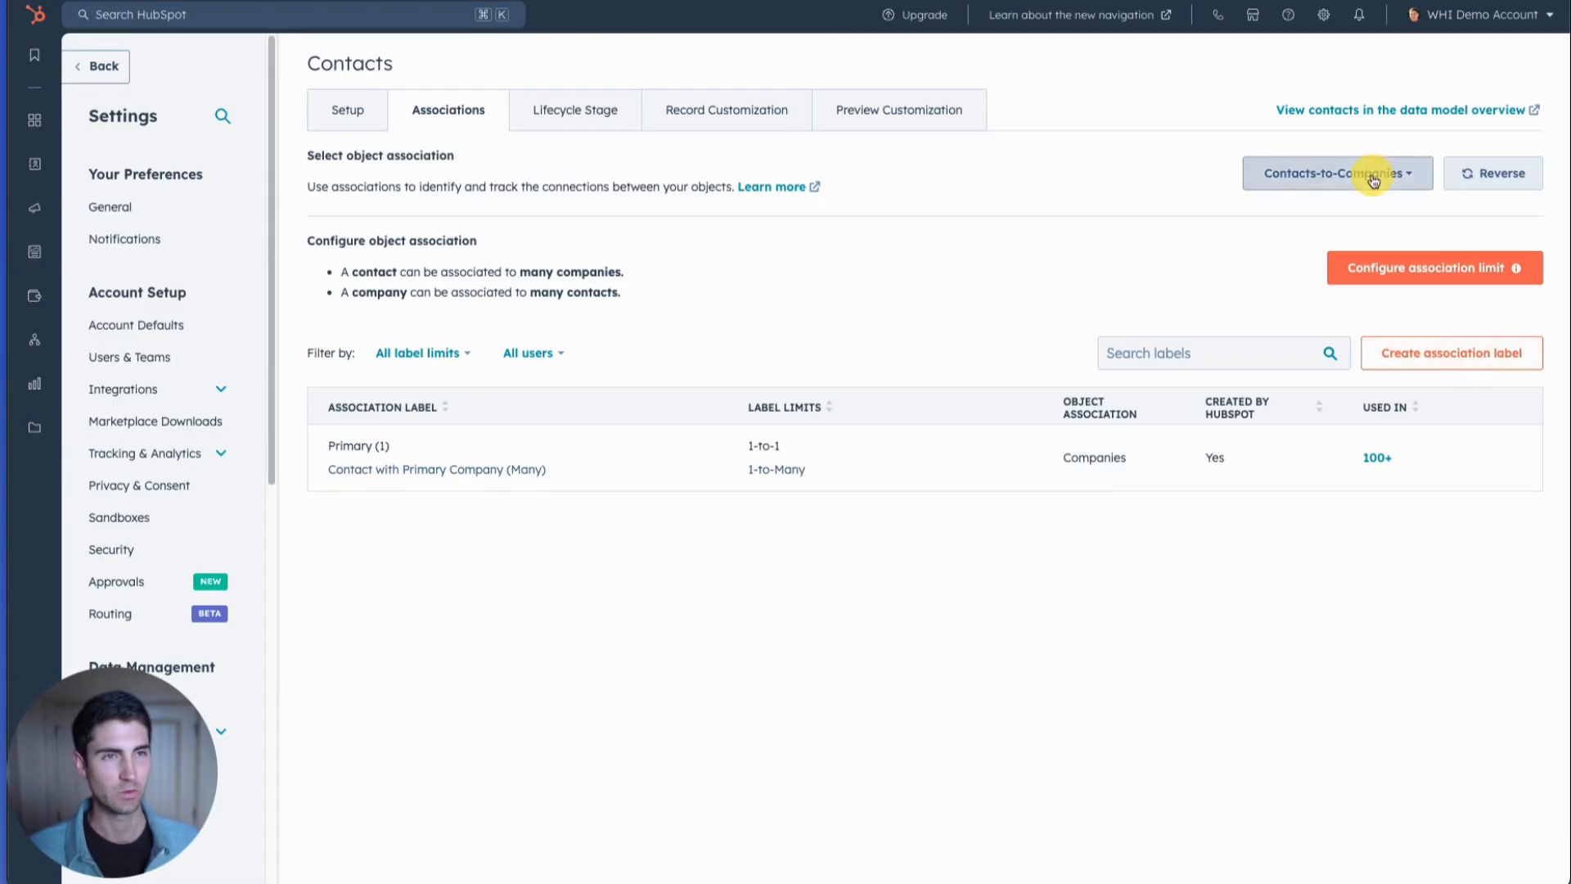
{"action": "left_click", "coordinate": [1334, 291]}
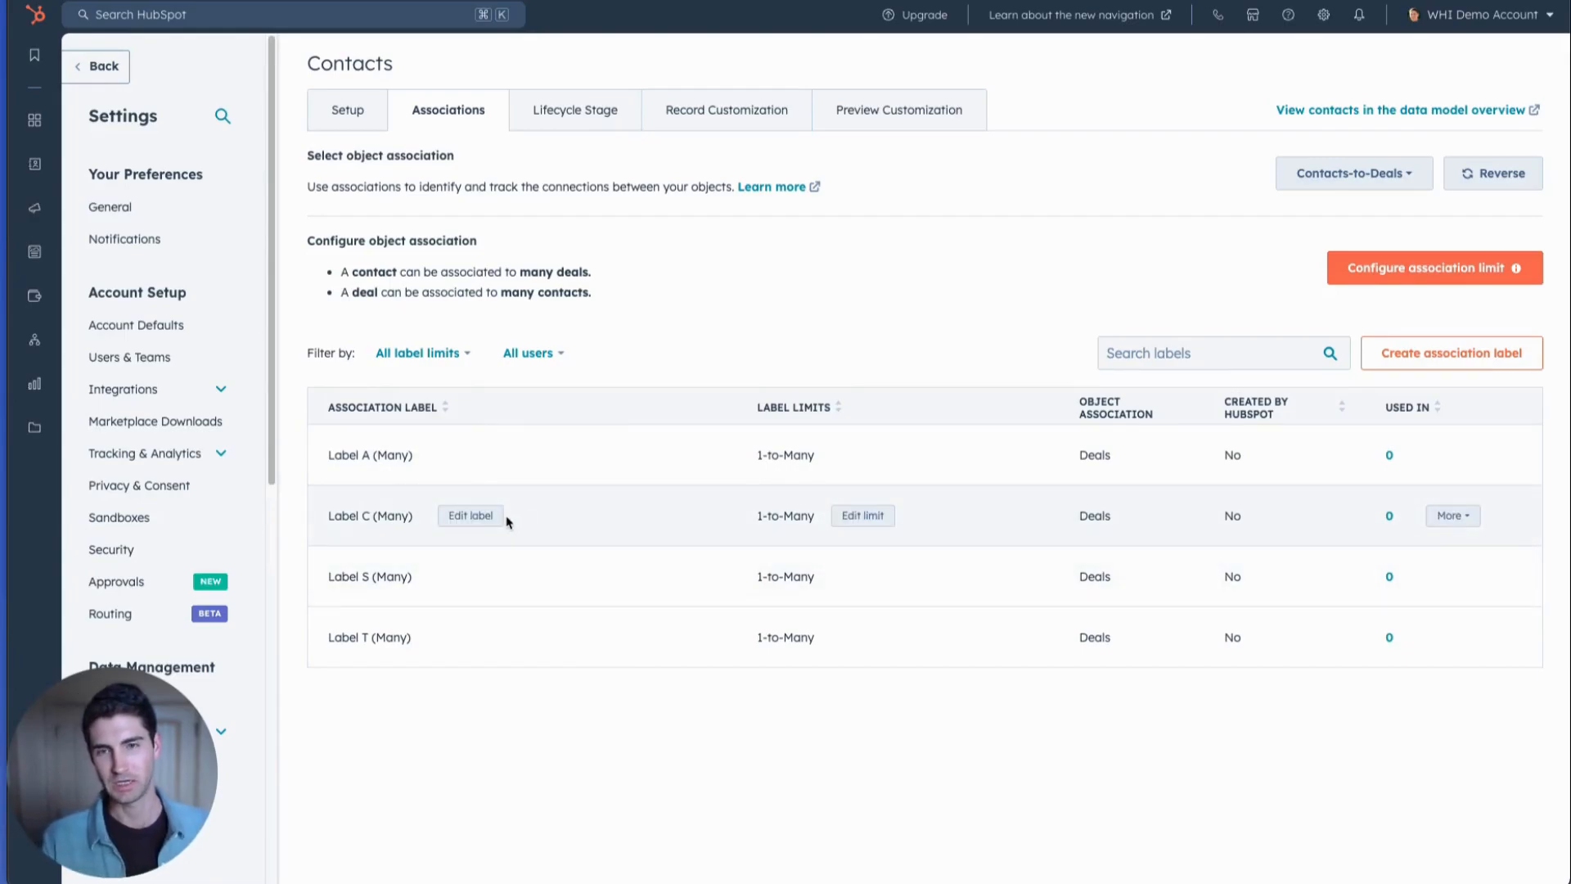
View the form for creating a Contacts-to-Deals association label, close it without saving and review the existing labels.
{"action": "left_click", "coordinate": [1481, 356]}
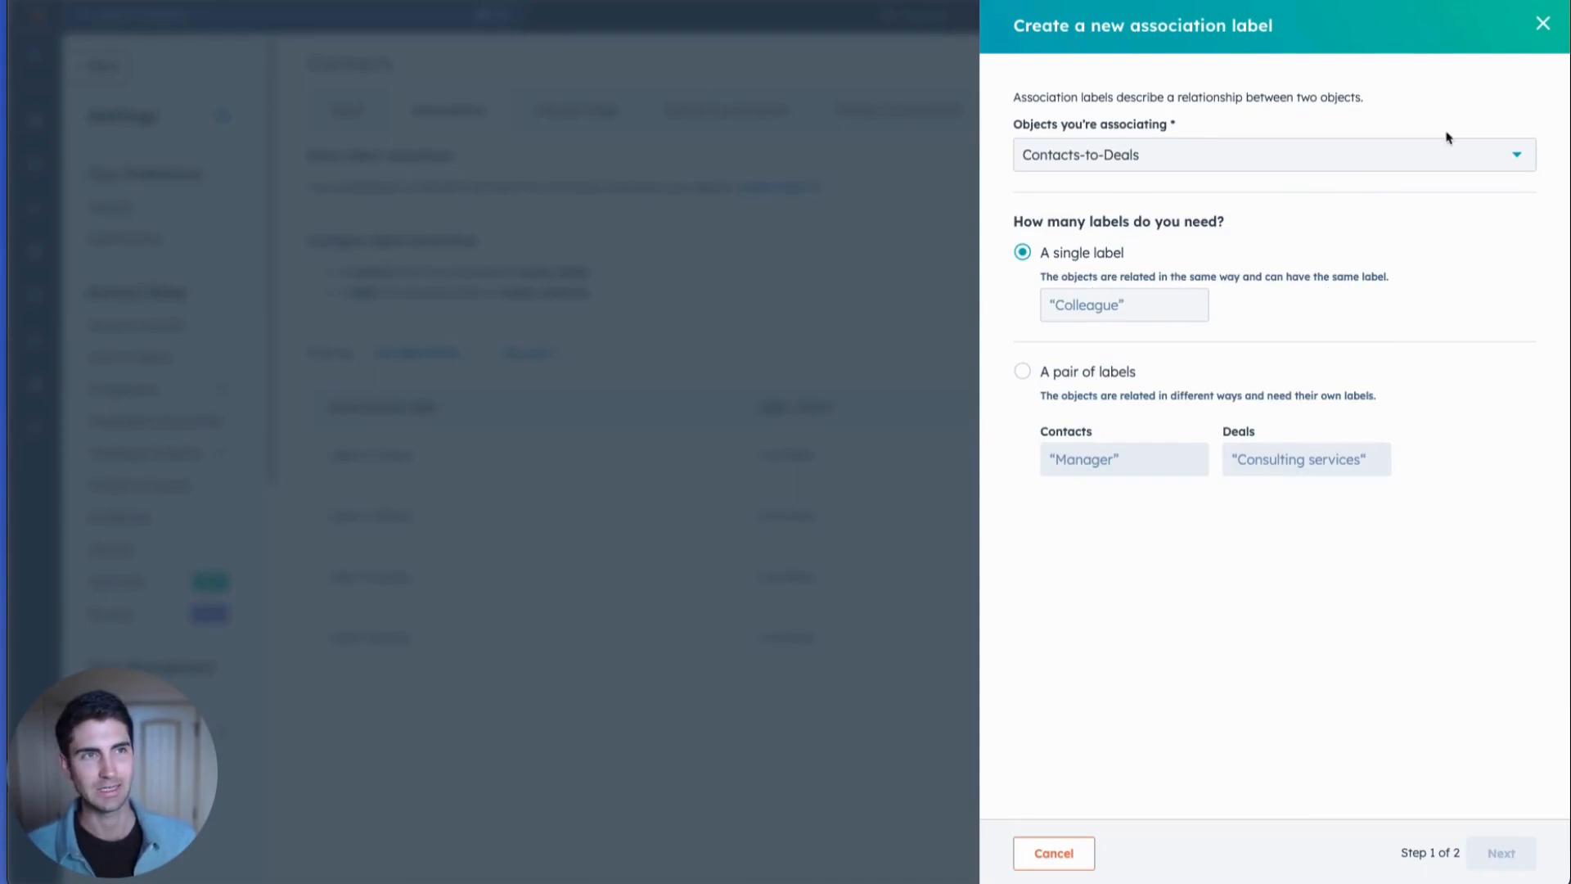
{"action": "left_click", "coordinate": [1542, 23]}
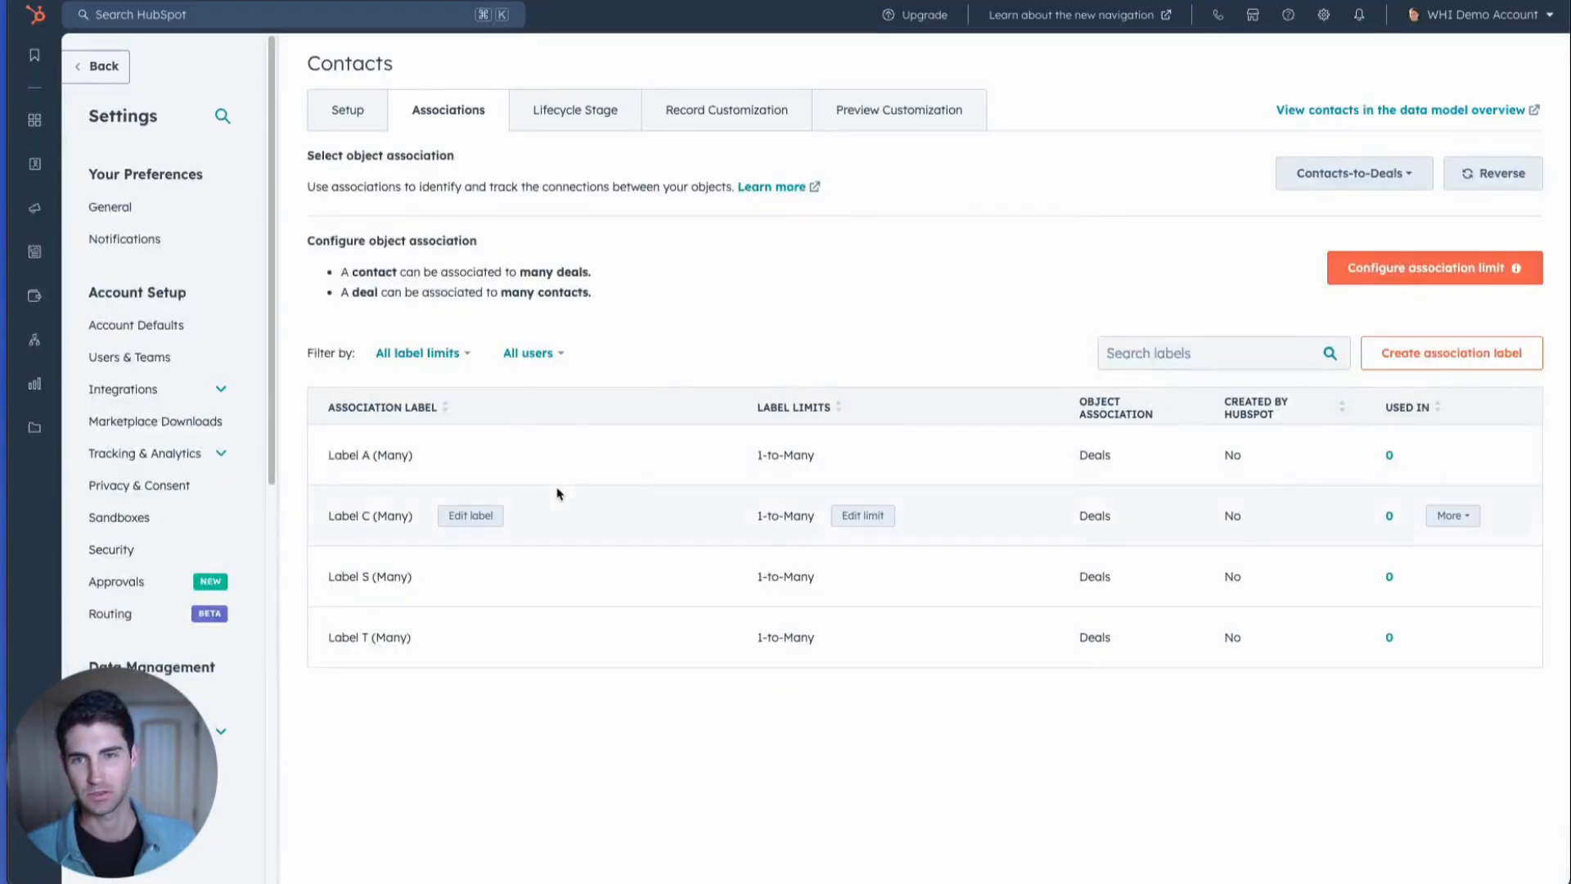
{"action": "left_click_drag", "start_coordinate": [329, 455], "coordinate": [380, 457]}
{"action": "left_click", "coordinate": [381, 460]}
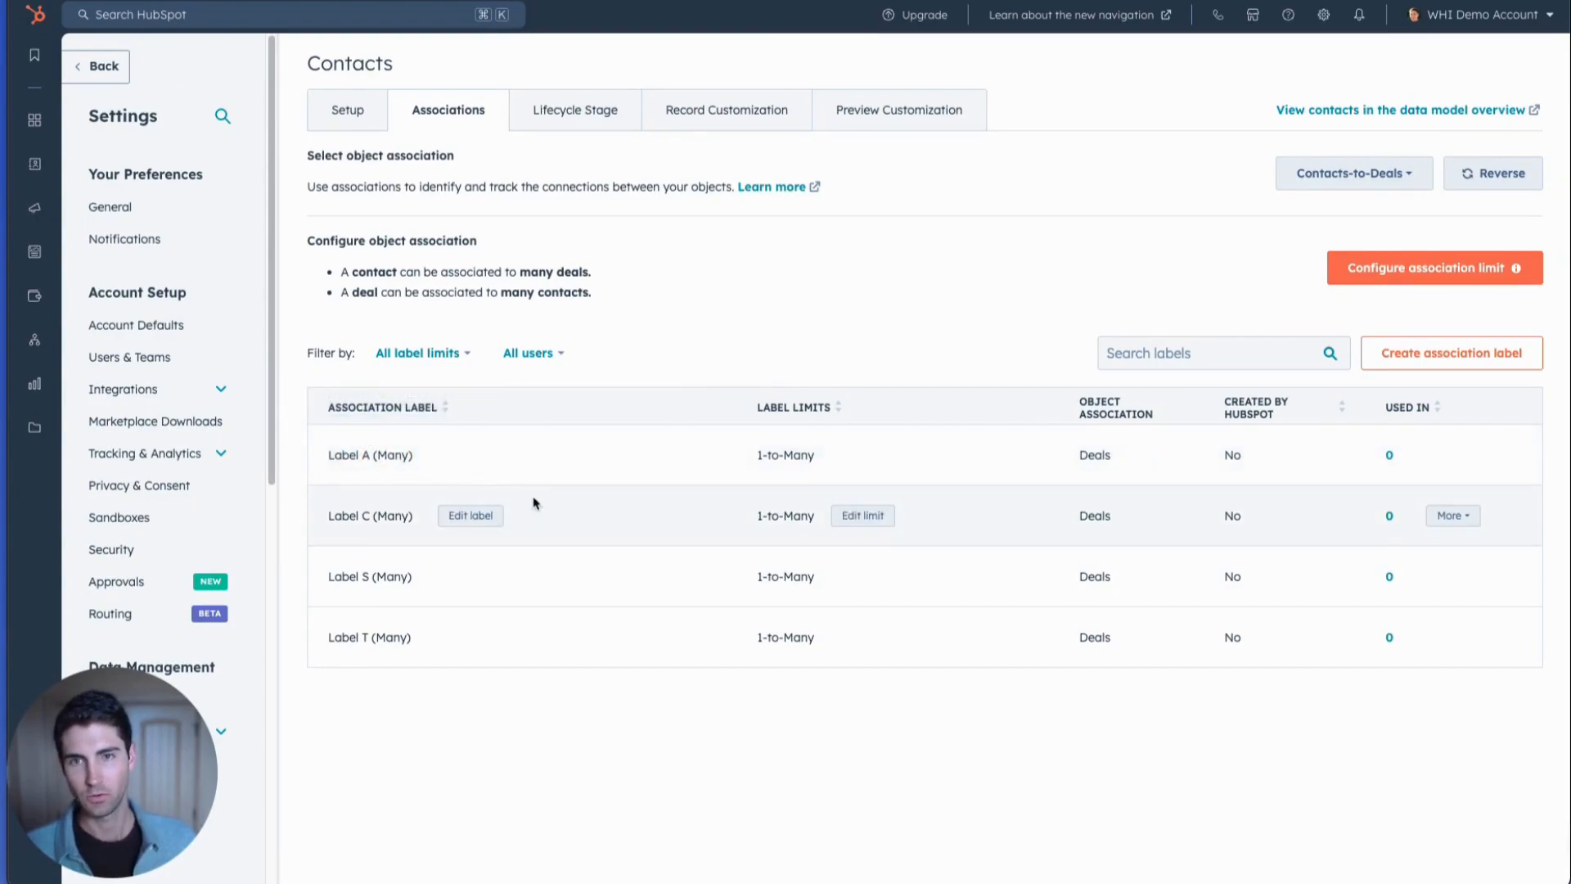
{"action": "mouse_move", "coordinate": [366, 516]}
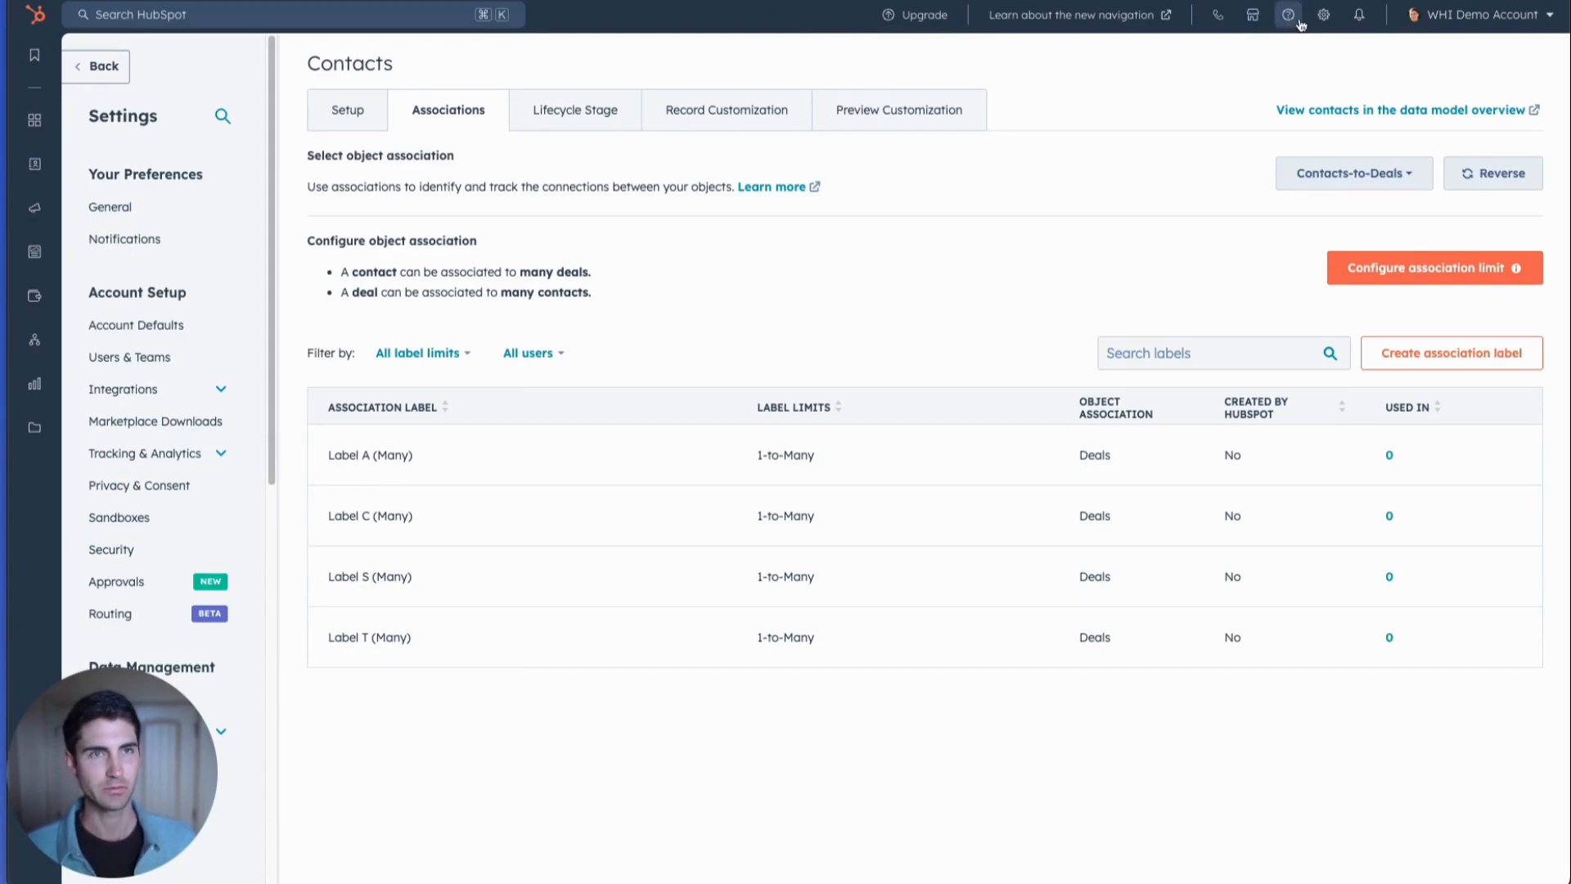
Go to the workflows overview and start creating a new workflow from scratch.
{"action": "mouse_move", "coordinate": [22, 363]}
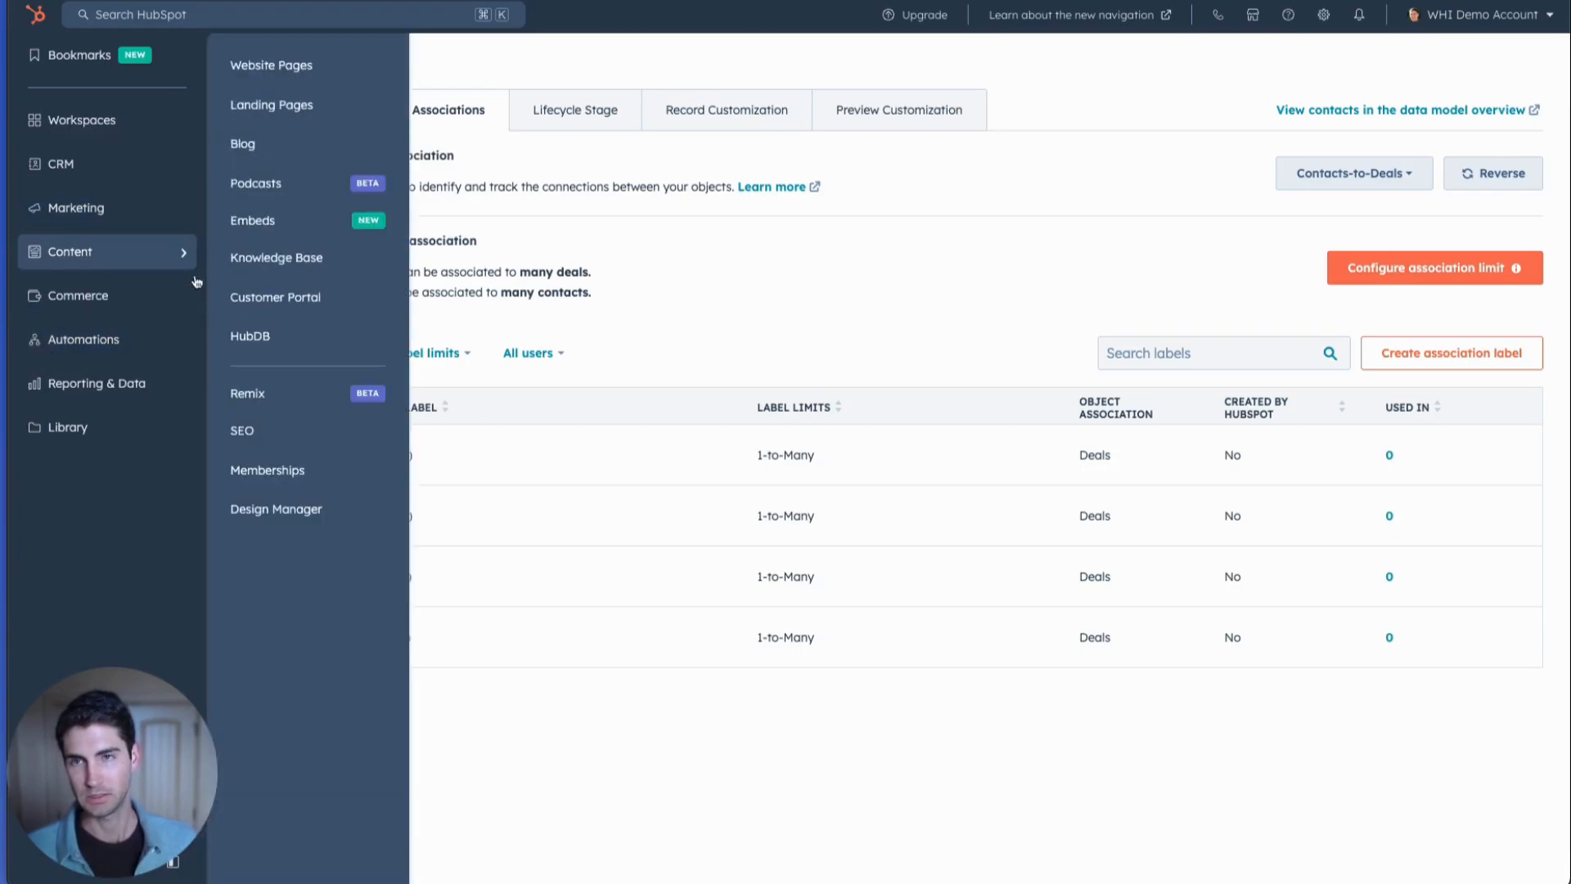
{"action": "mouse_move", "coordinate": [188, 345]}
{"action": "left_click", "coordinate": [278, 72]}
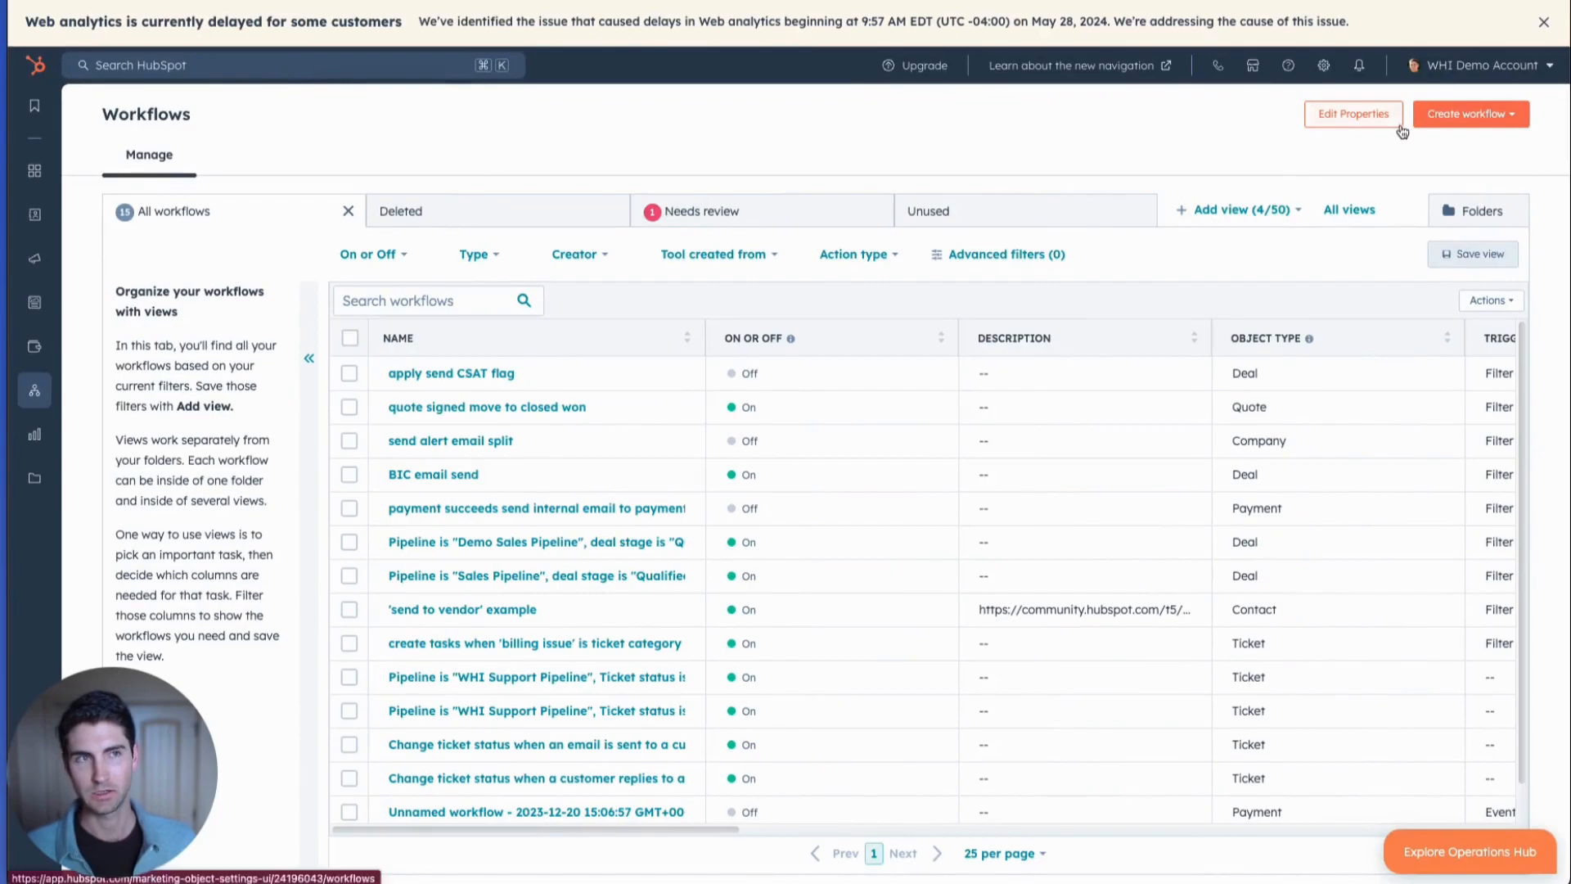
{"action": "left_click", "coordinate": [1491, 117]}
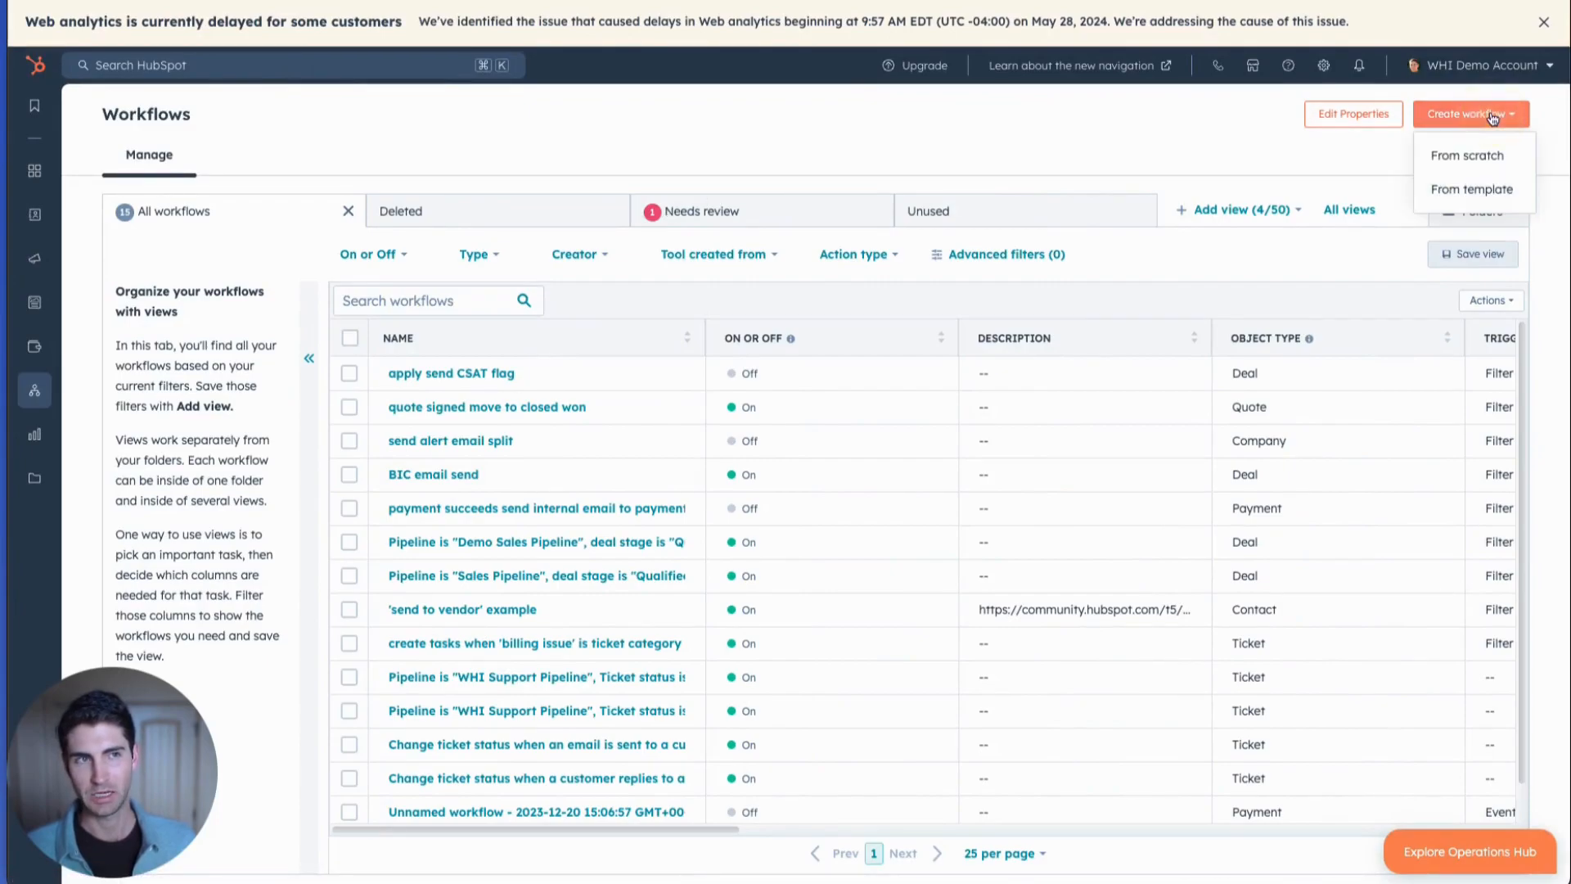
{"action": "left_click", "coordinate": [1479, 158]}
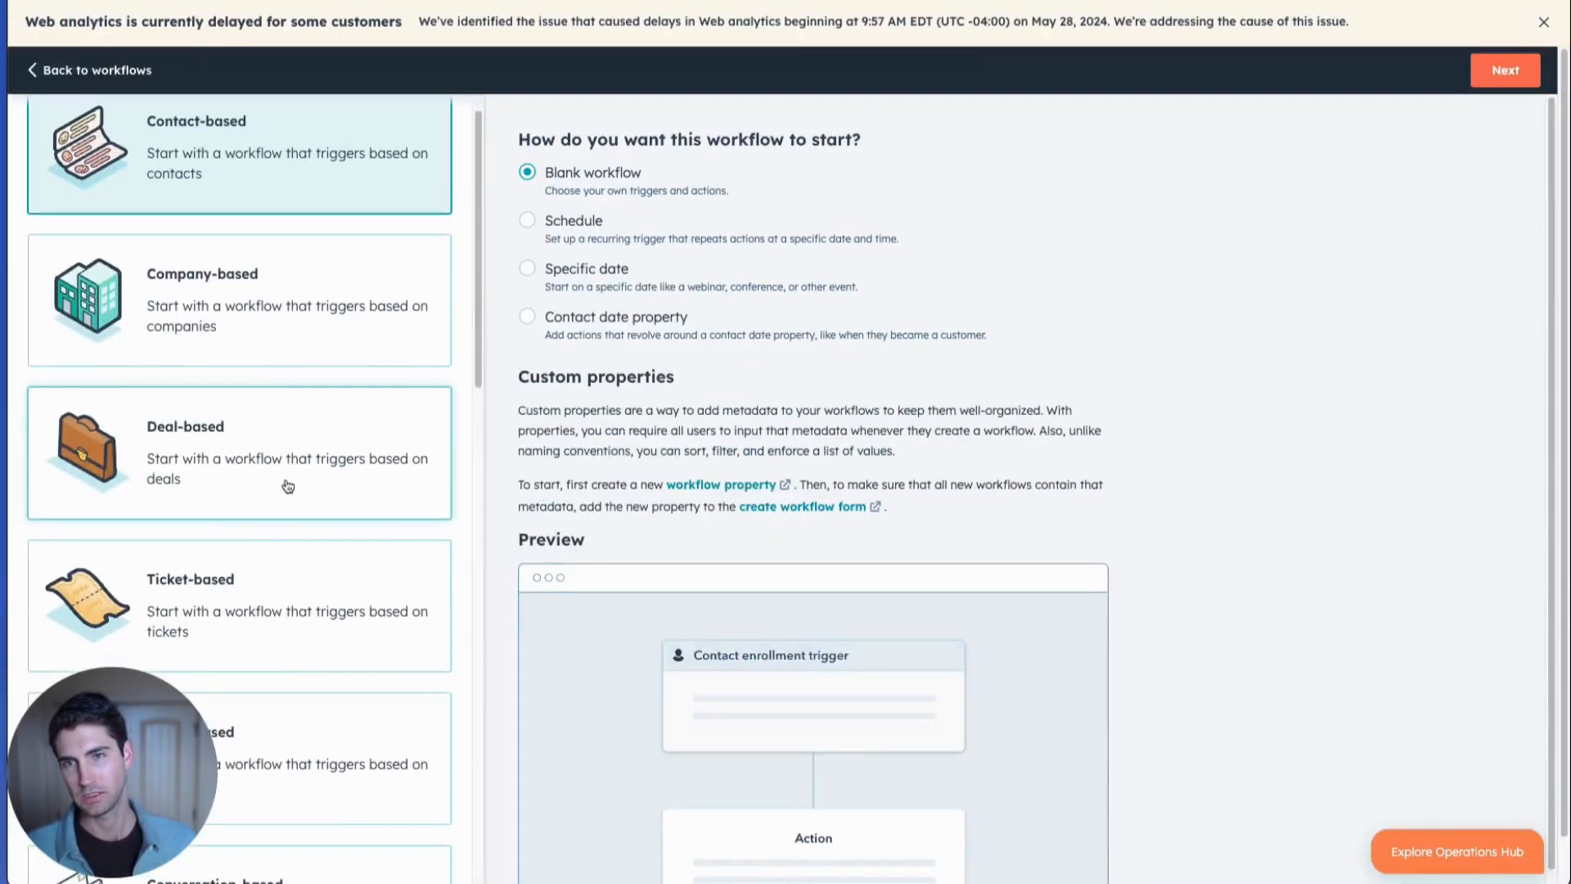
{"action": "left_click", "coordinate": [288, 486]}
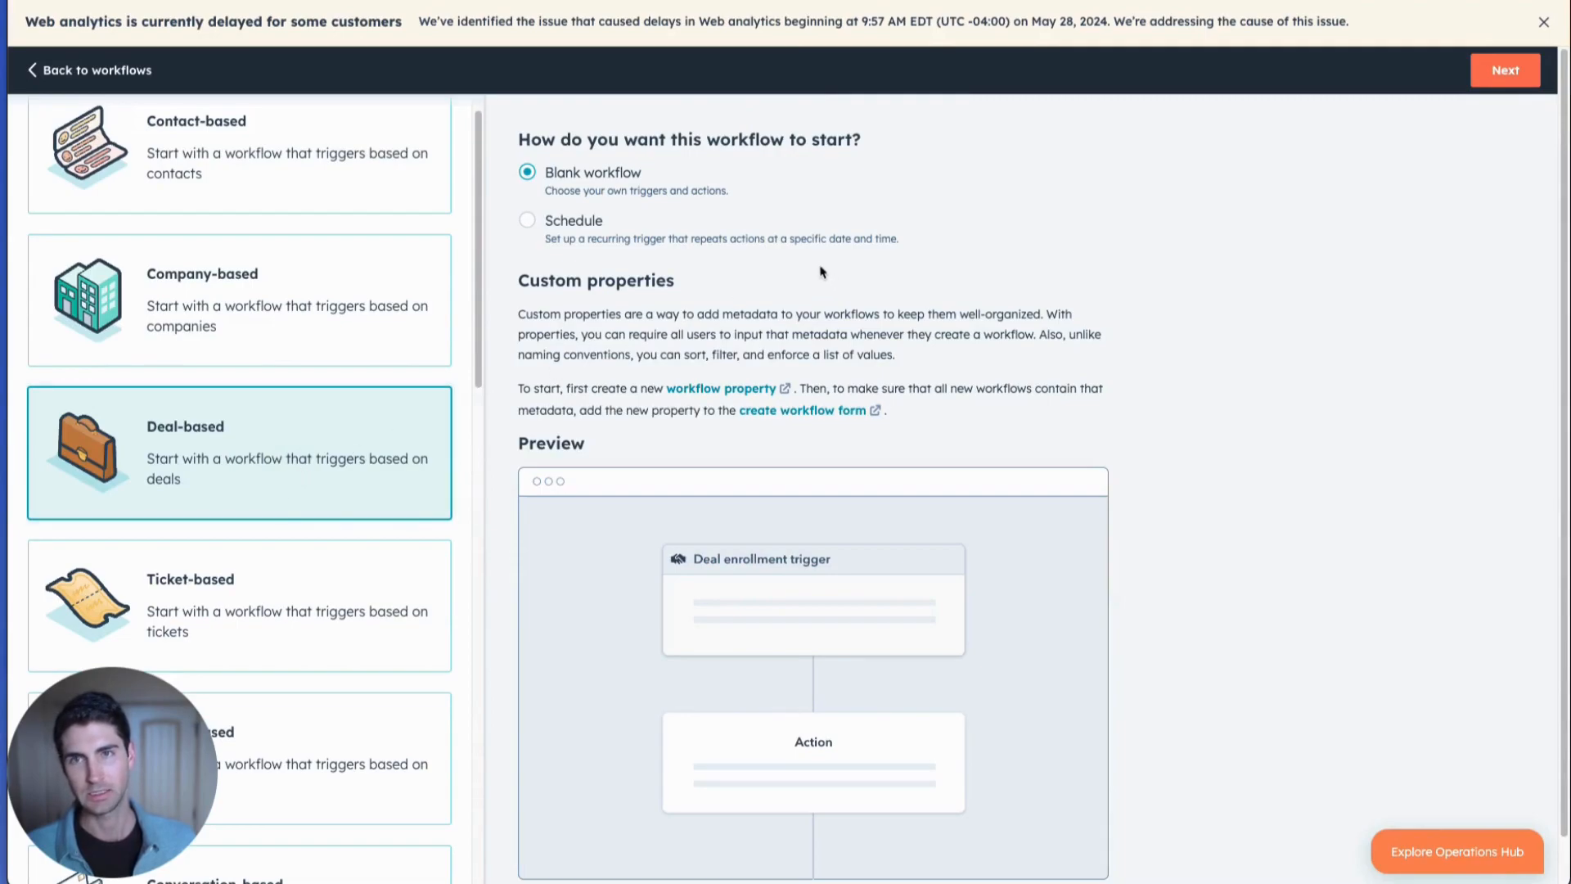
{"action": "scroll", "coordinate": [356, 164], "scroll_direction": "up", "scroll_amount": 1}
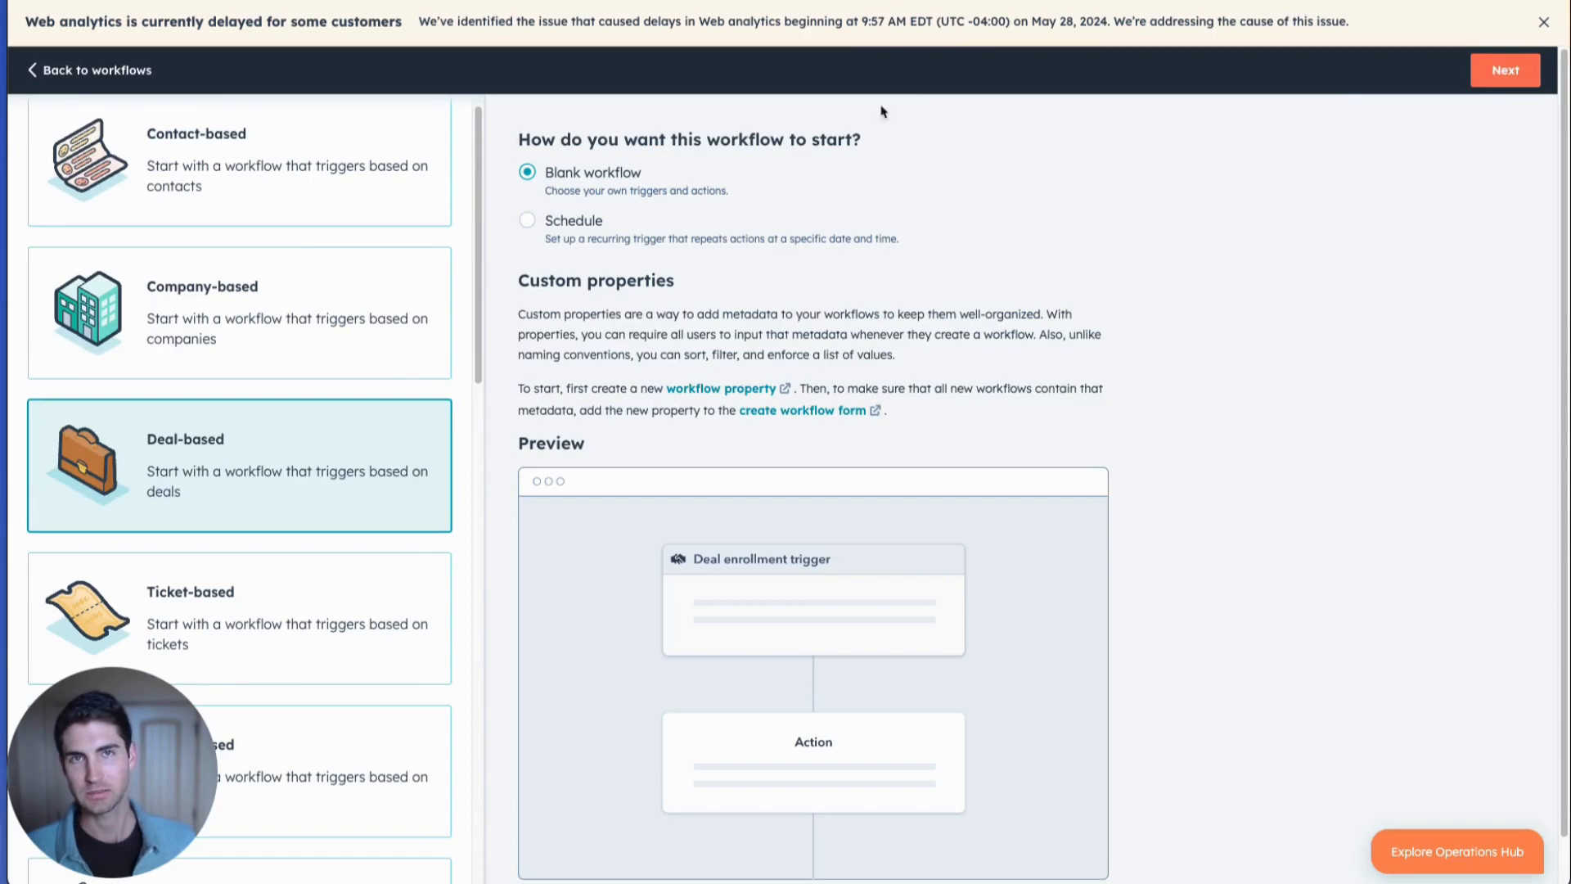
{"action": "scroll", "coordinate": [356, 245], "scroll_direction": "up", "scroll_amount": 1}
{"action": "left_click", "coordinate": [99, 70]}
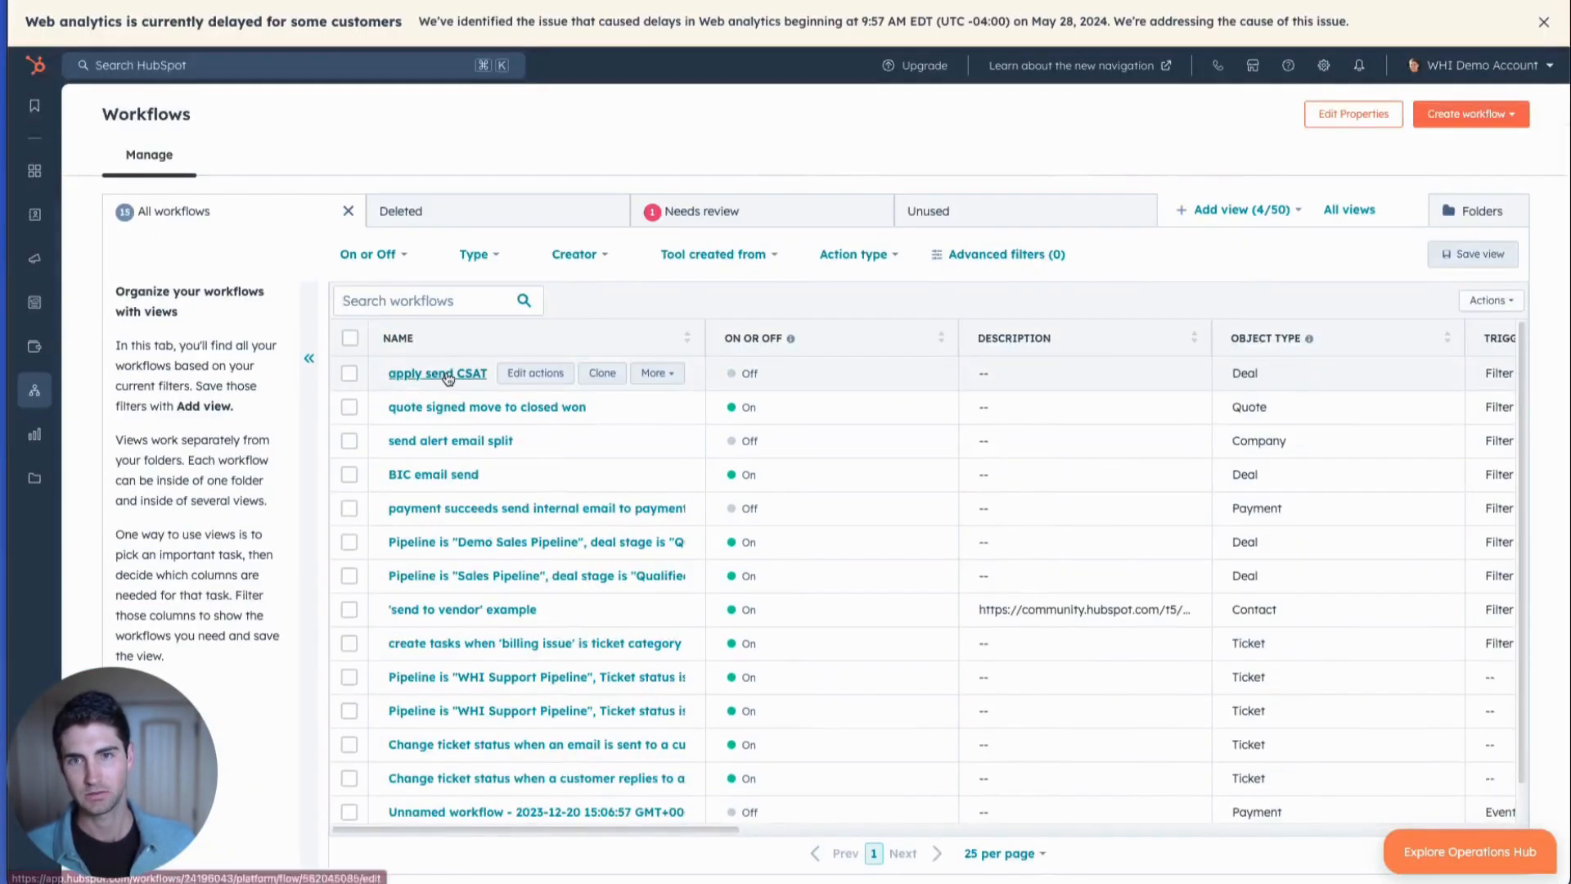
Open the "apply send CSAT flag" workflow and review the enrollment and re-enrollment settings of its deal trigger.
{"action": "left_click", "coordinate": [450, 375]}
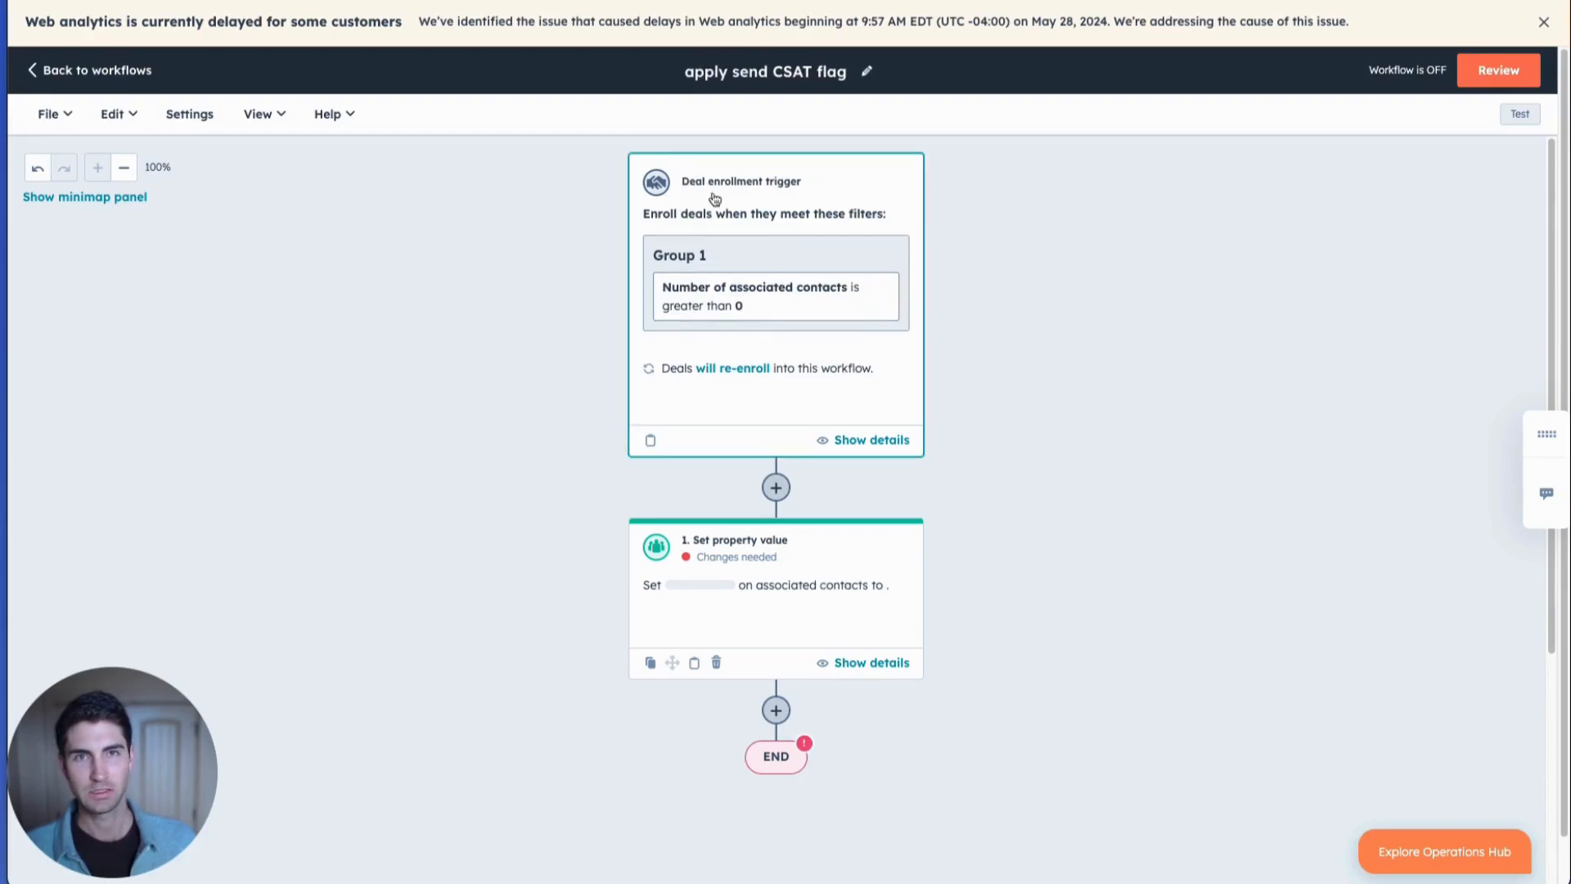
{"action": "left_click", "coordinate": [736, 196]}
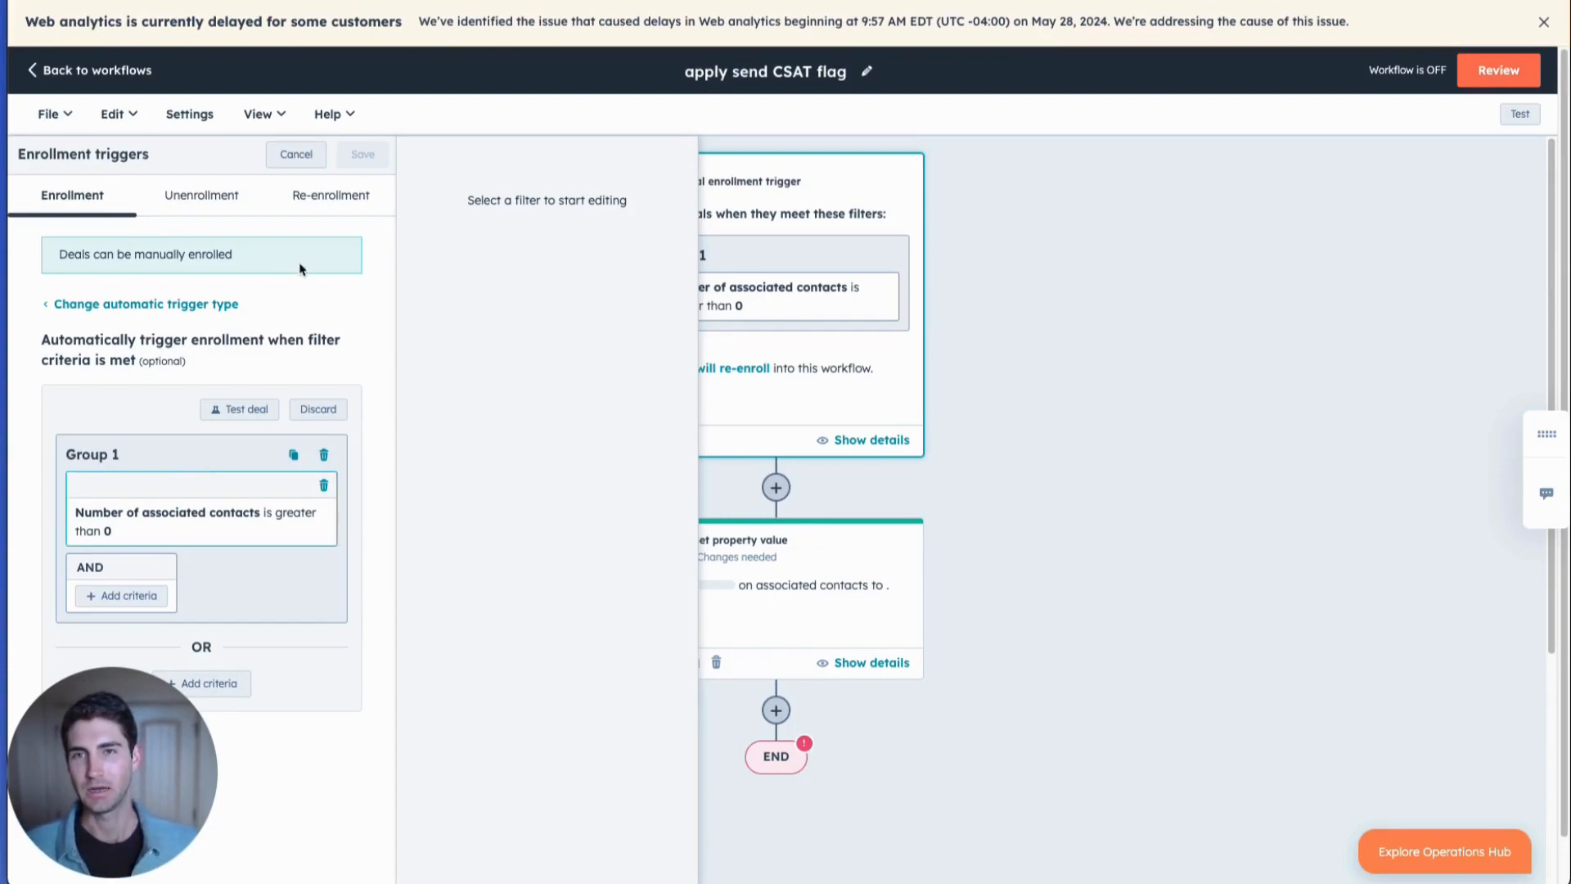
{"action": "left_click", "coordinate": [335, 201]}
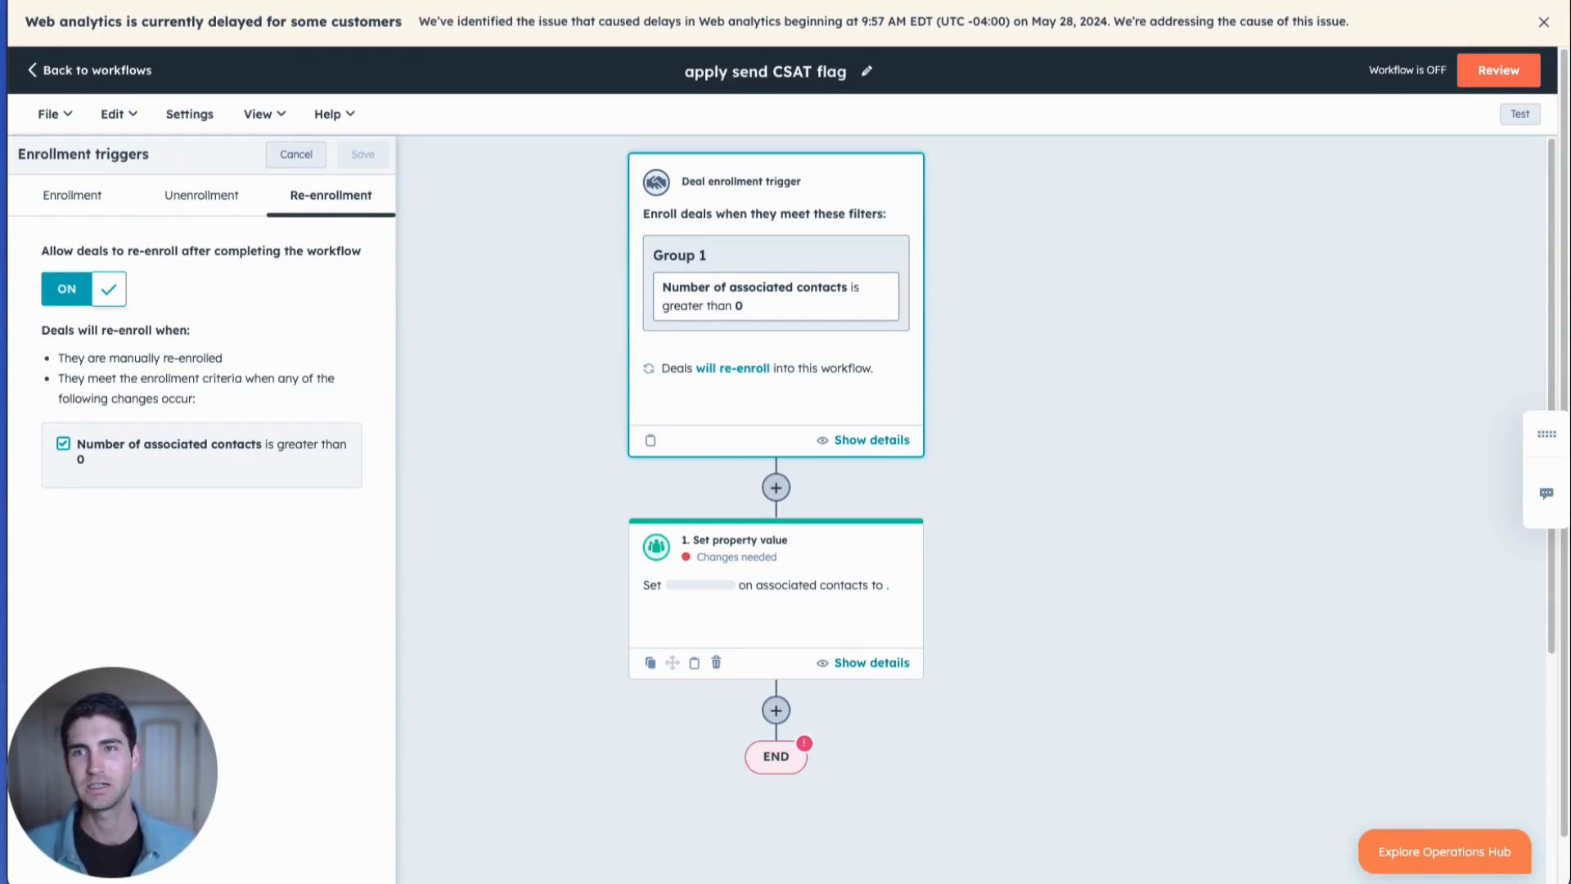
{"action": "left_click", "coordinate": [67, 200]}
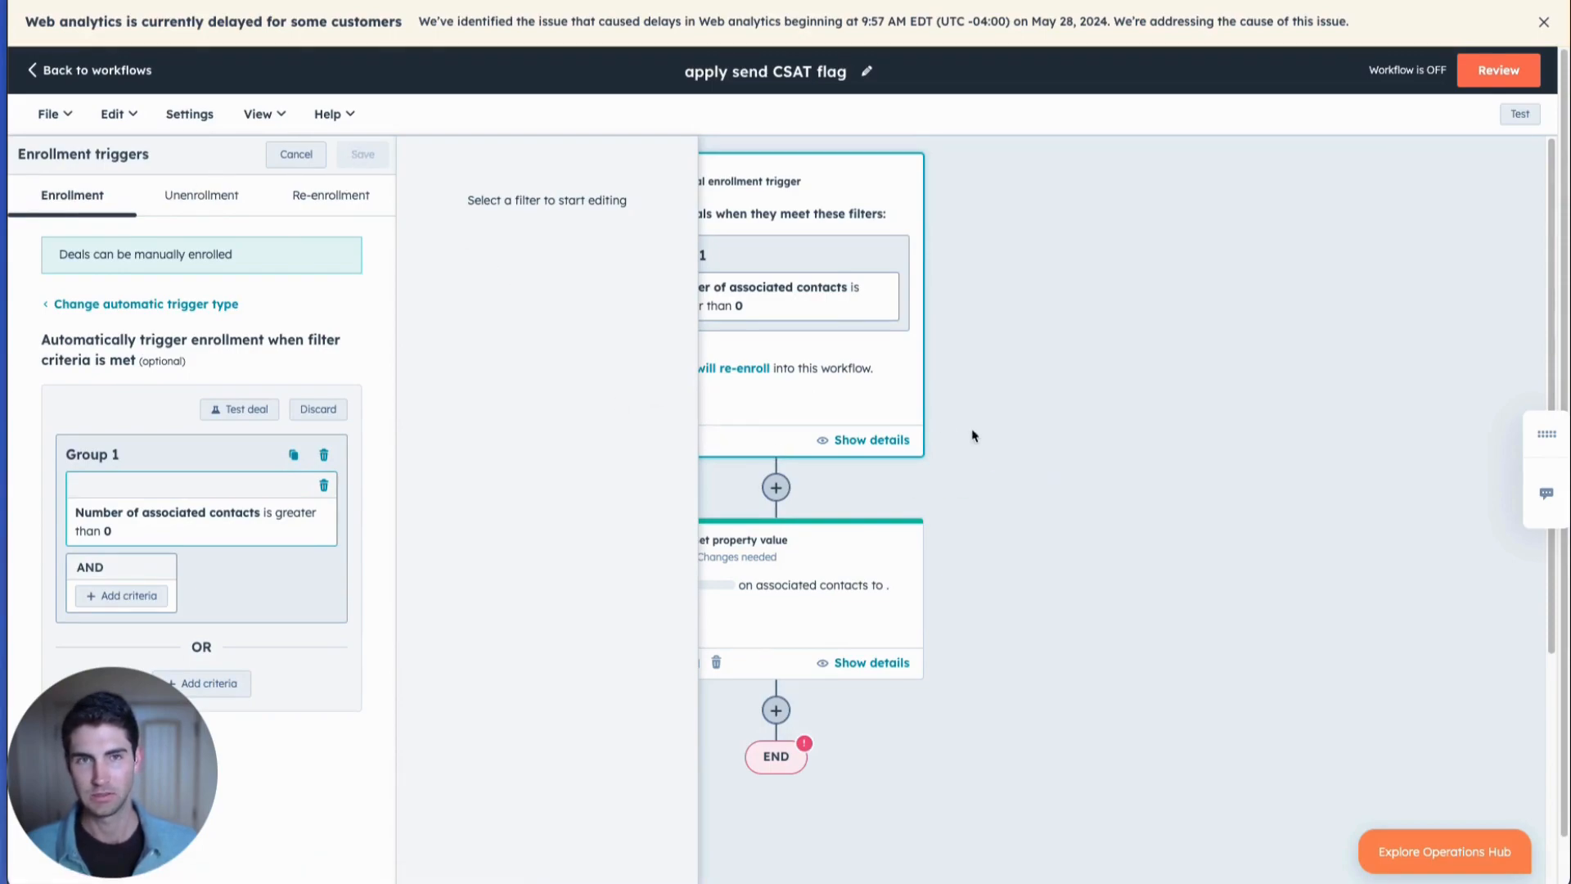
Open the Set property value action and choose Contact (Associated object) as target with association Label C.
{"action": "left_click", "coordinate": [877, 559]}
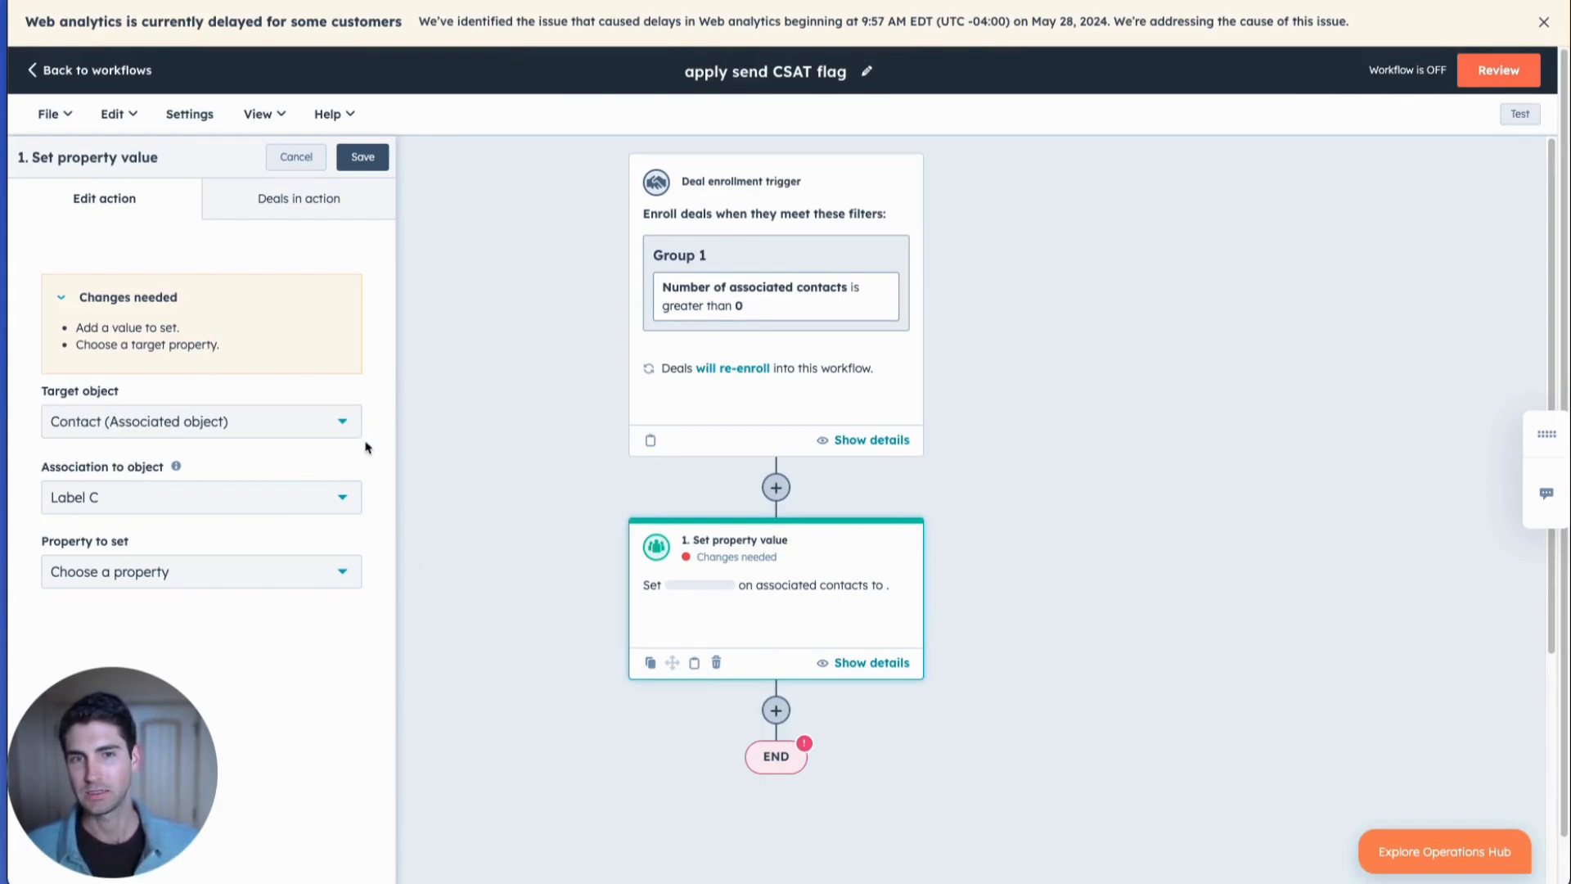
{"action": "left_click", "coordinate": [94, 427]}
{"action": "left_click", "coordinate": [90, 548]}
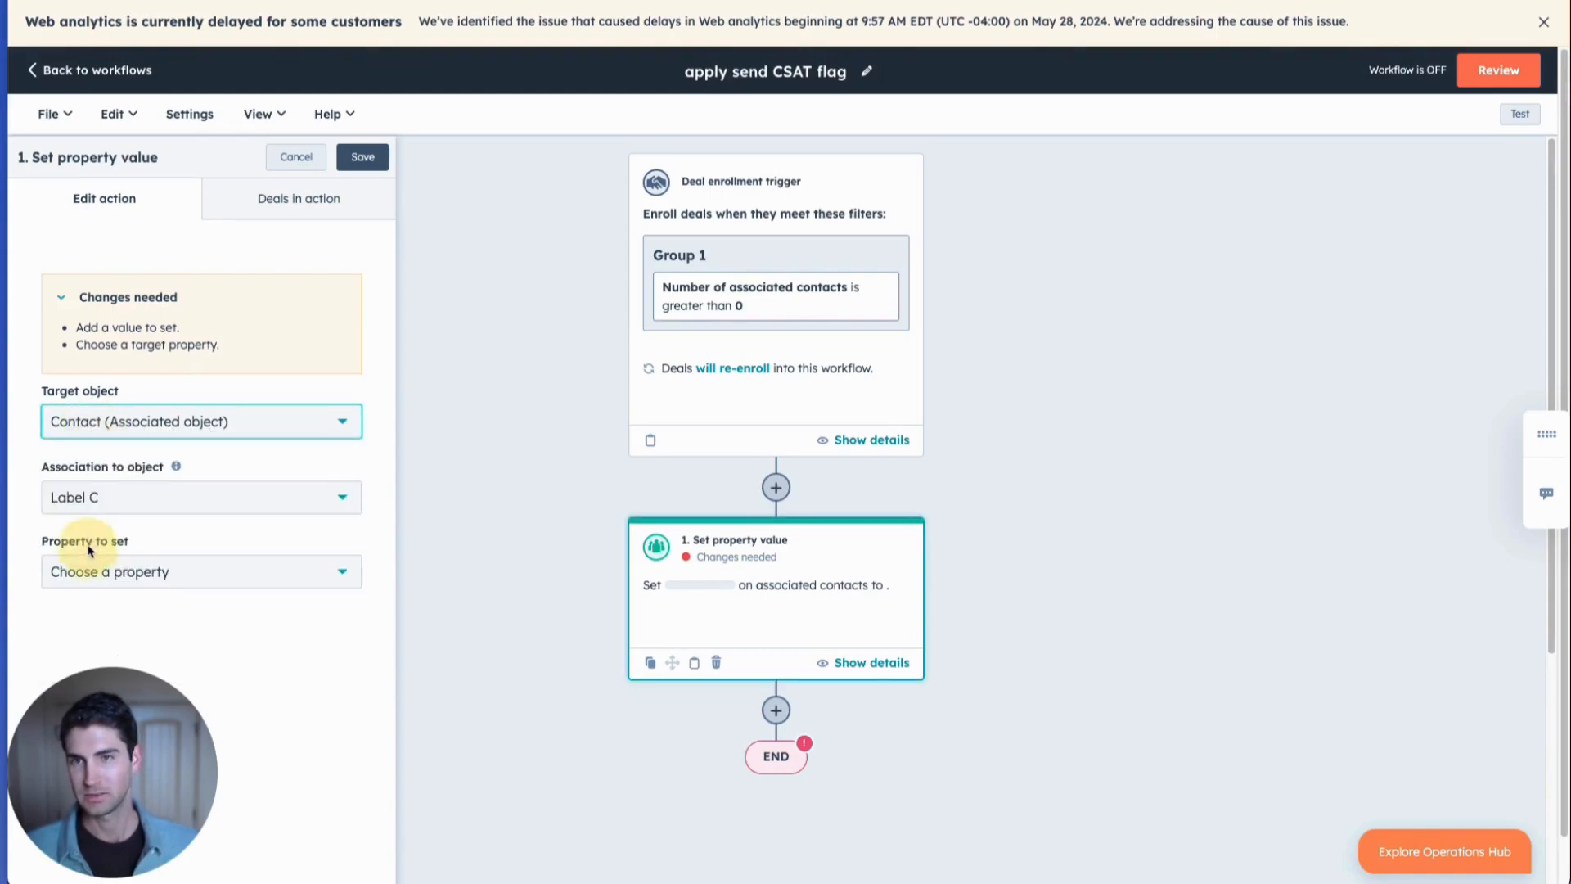
{"action": "left_click", "coordinate": [155, 502]}
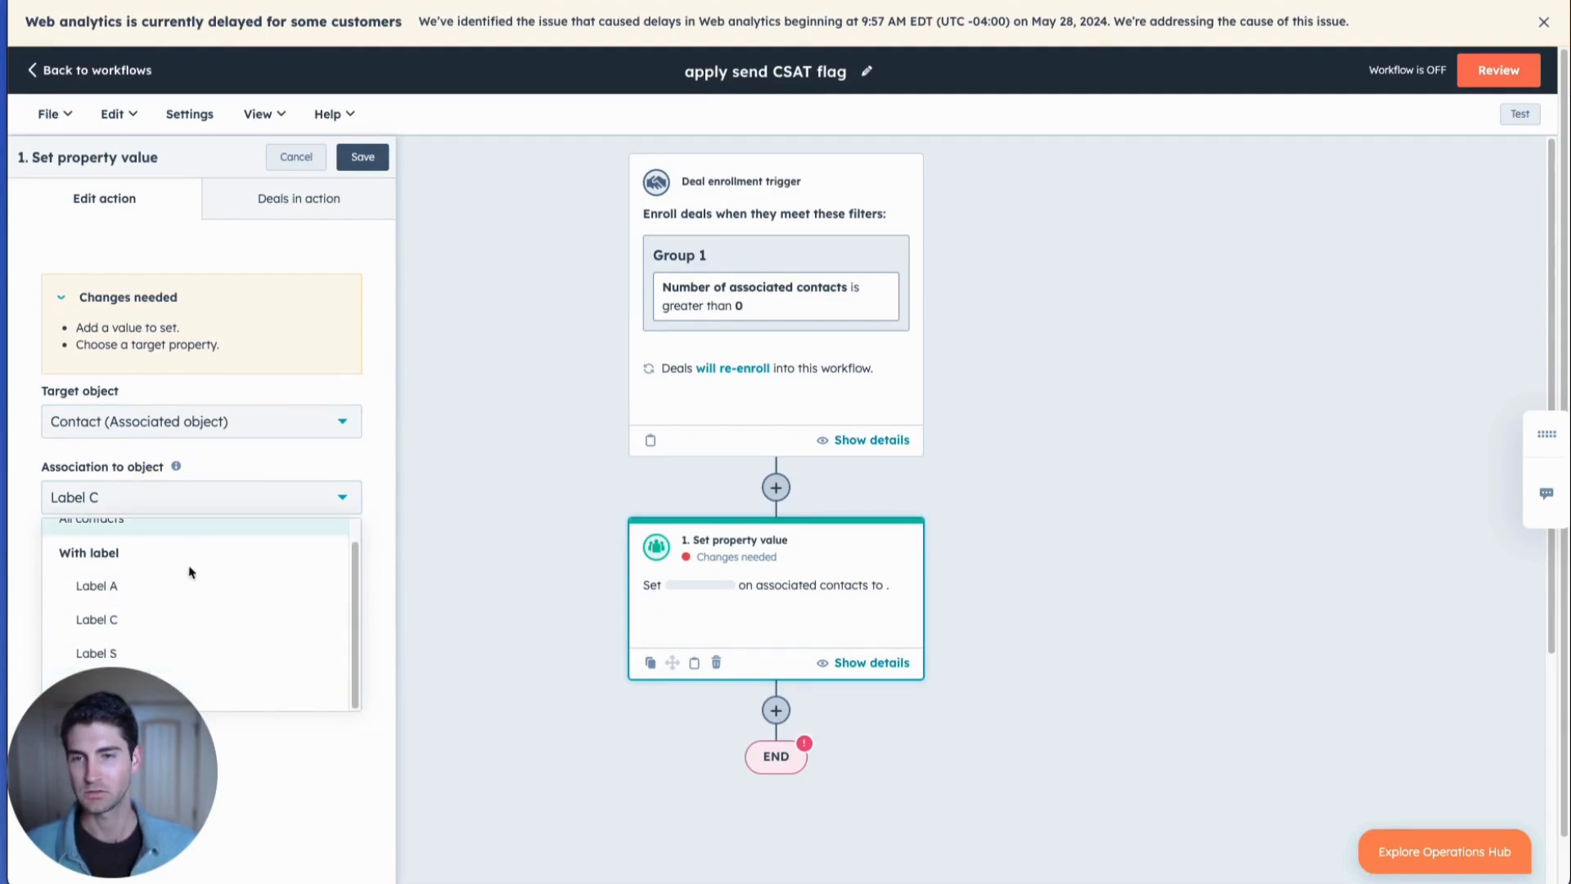
{"action": "left_click", "coordinate": [207, 621]}
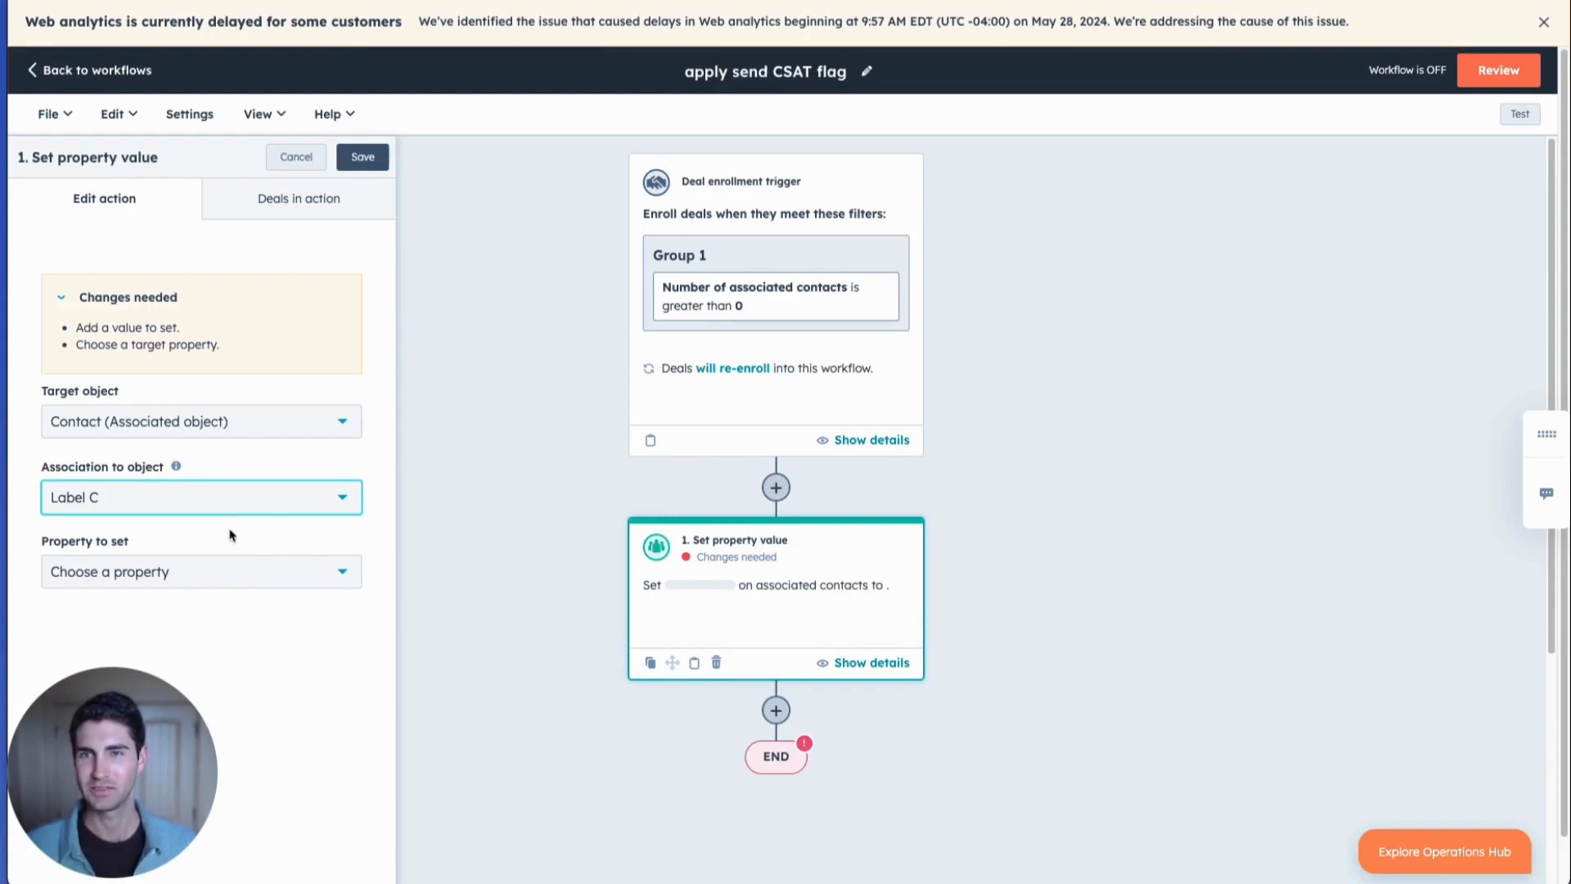
Search the contact properties available in the Set property value action for "send".
{"action": "left_click", "coordinate": [227, 582]}
{"action": "left_click_drag", "start_coordinate": [168, 748], "coordinate": [1350, 737]}
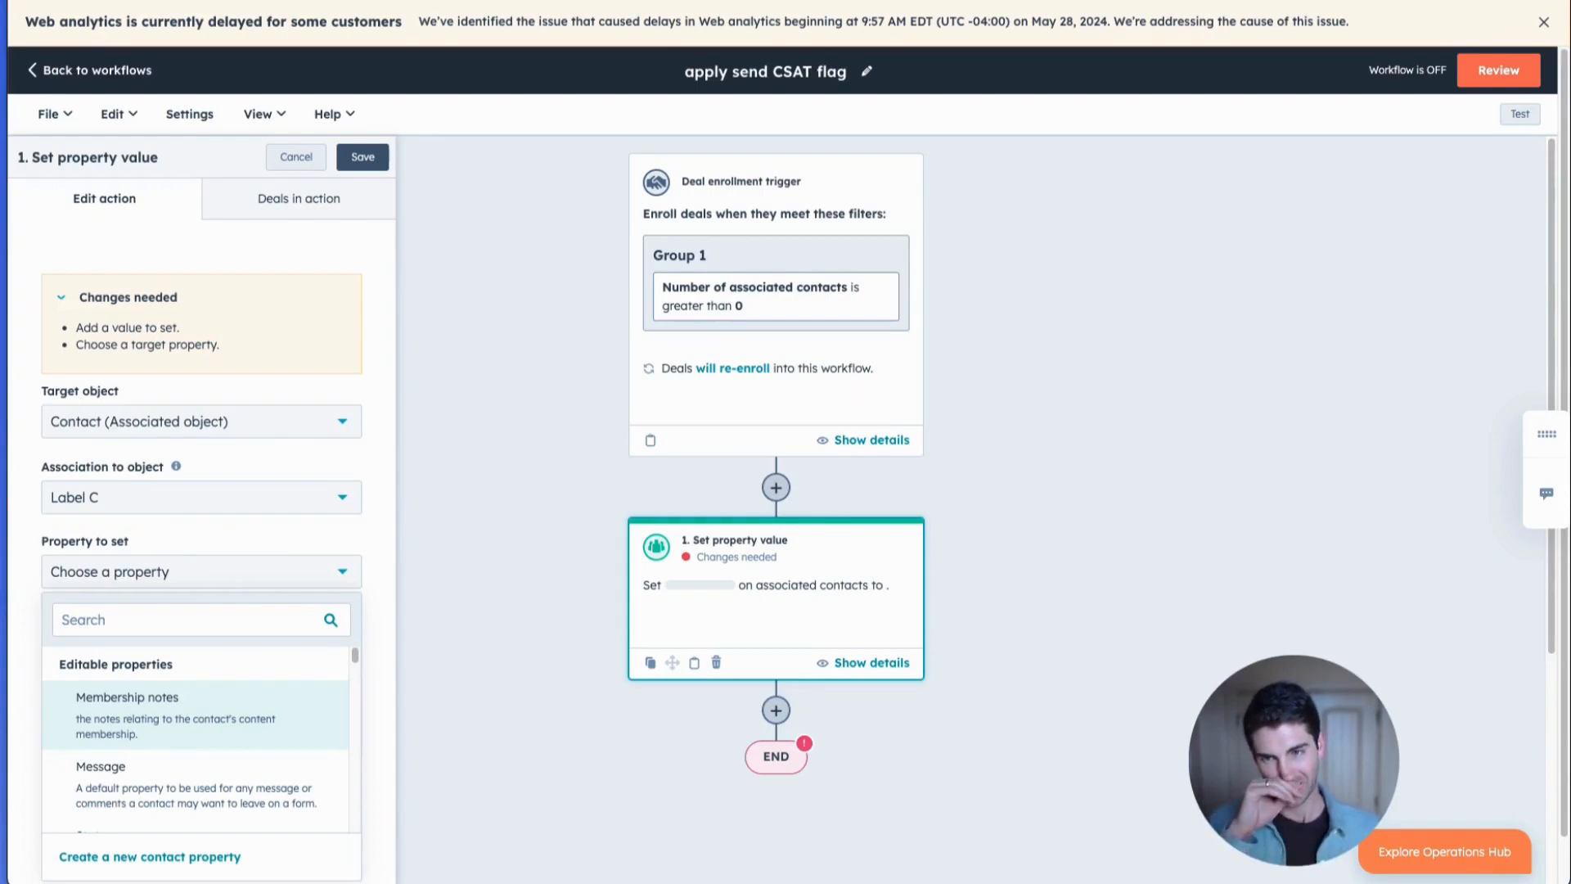
{"action": "left_click", "coordinate": [120, 619]}
{"action": "type", "text": "send"}
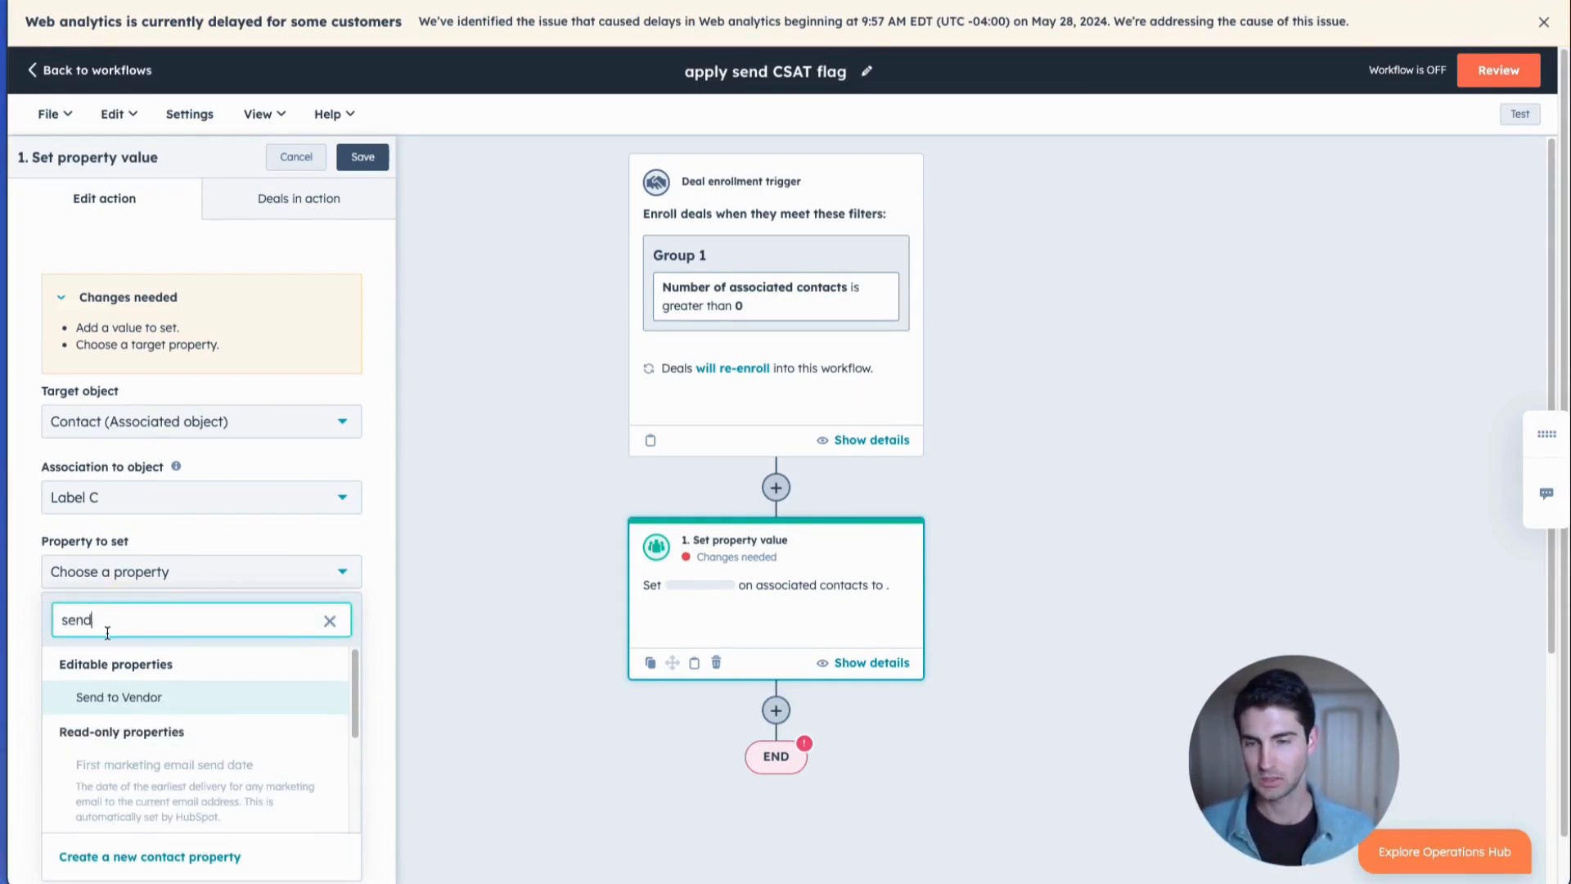
{"action": "scroll", "coordinate": [98, 720], "scroll_direction": "down", "scroll_amount": 3}
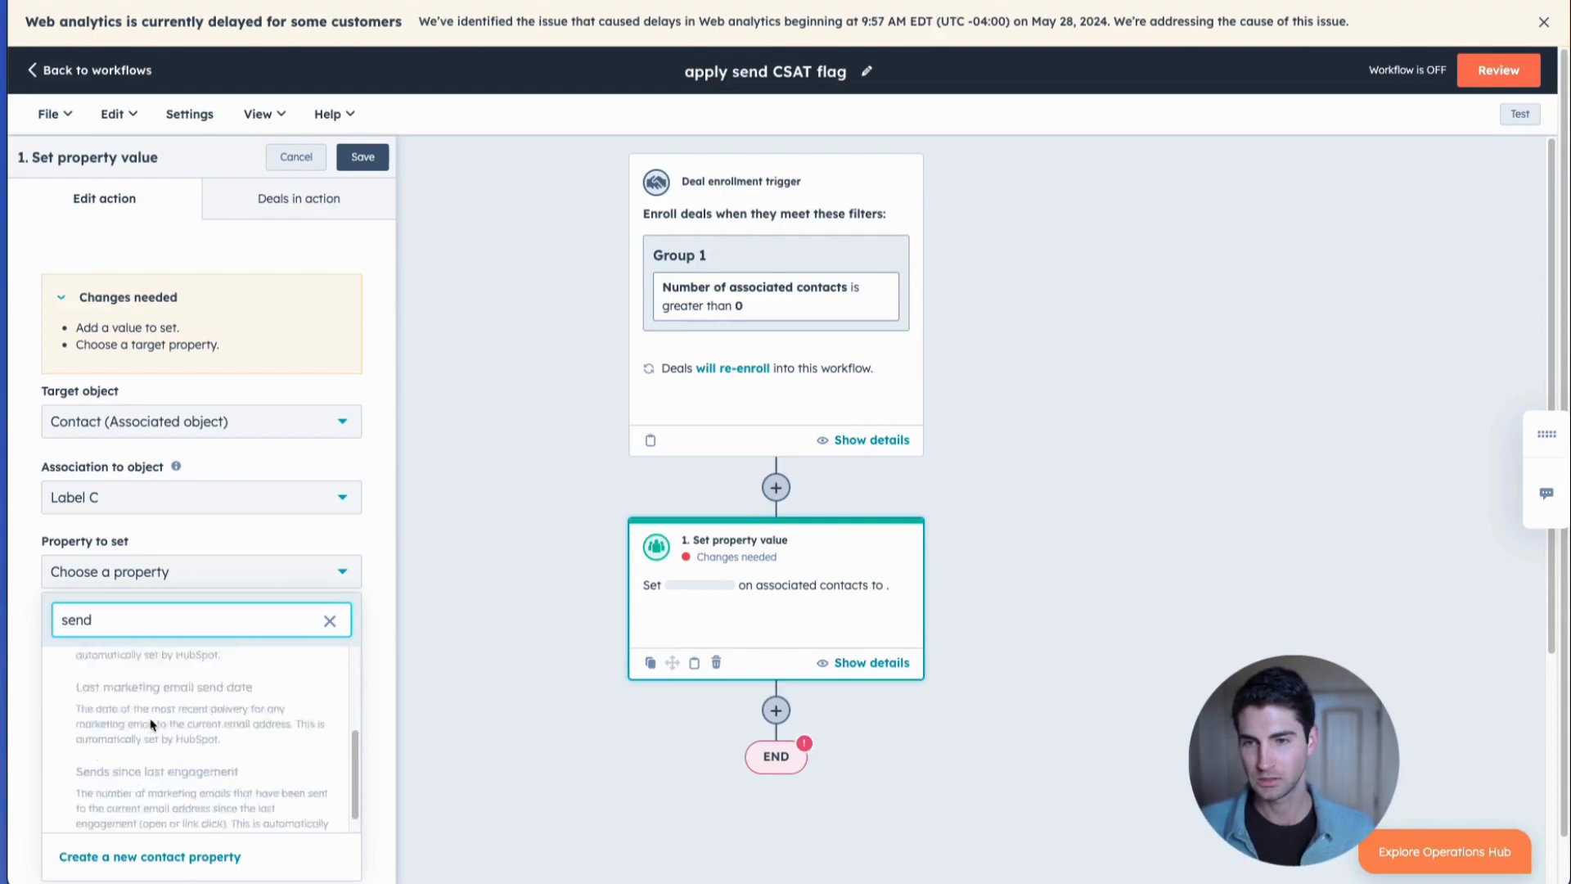
{"action": "scroll", "coordinate": [98, 720], "scroll_direction": "up", "scroll_amount": 3}
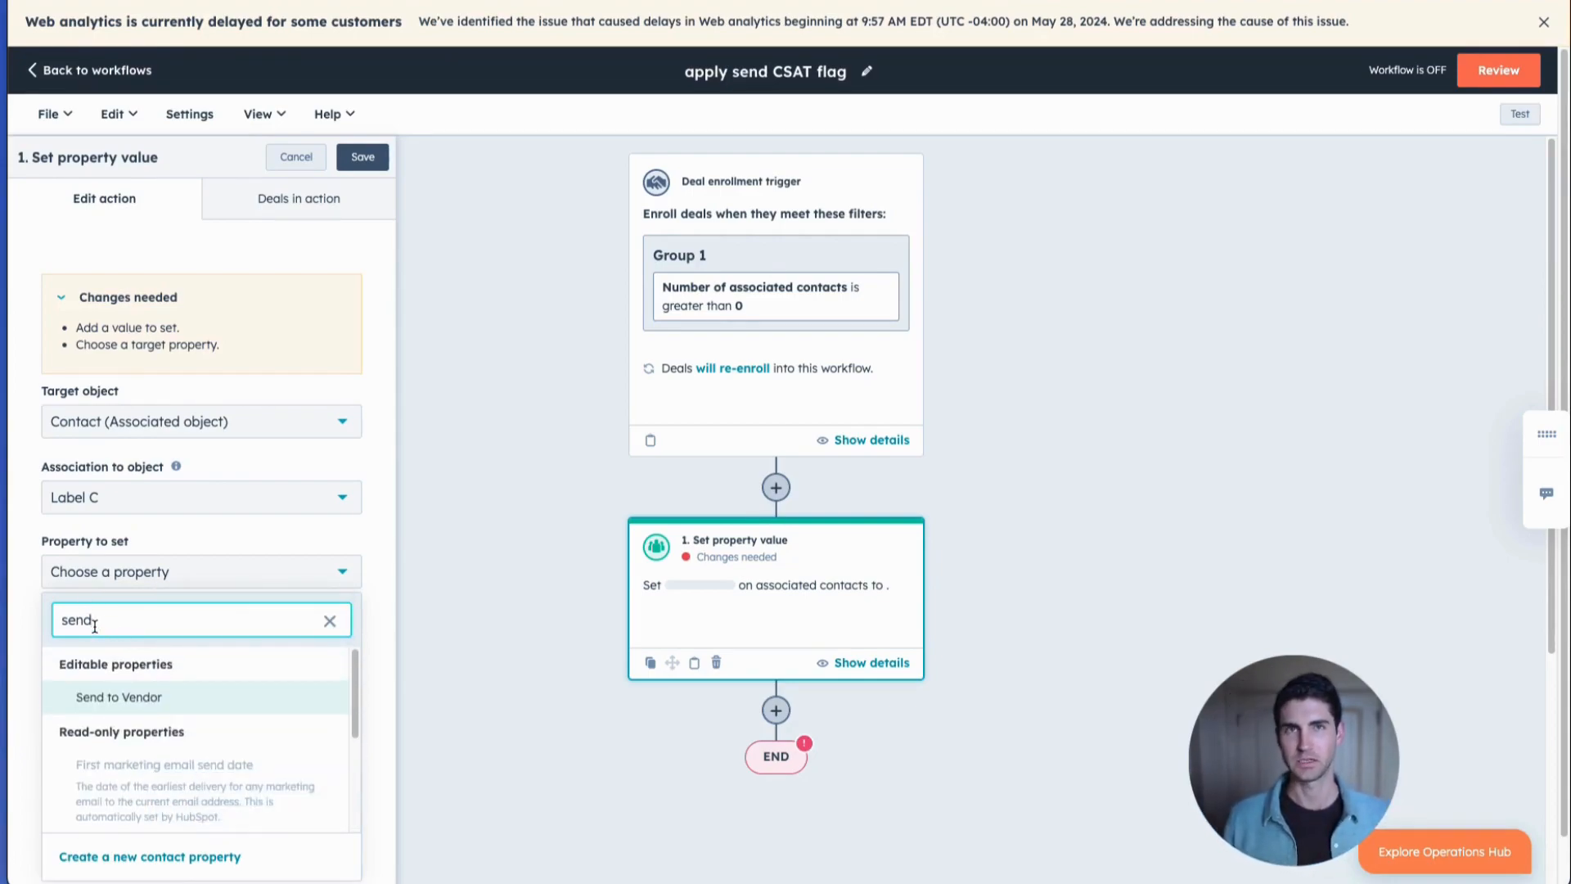
Start a new contact property in the Contact information group with the label "Send CSAT".
{"action": "left_click", "coordinate": [121, 856]}
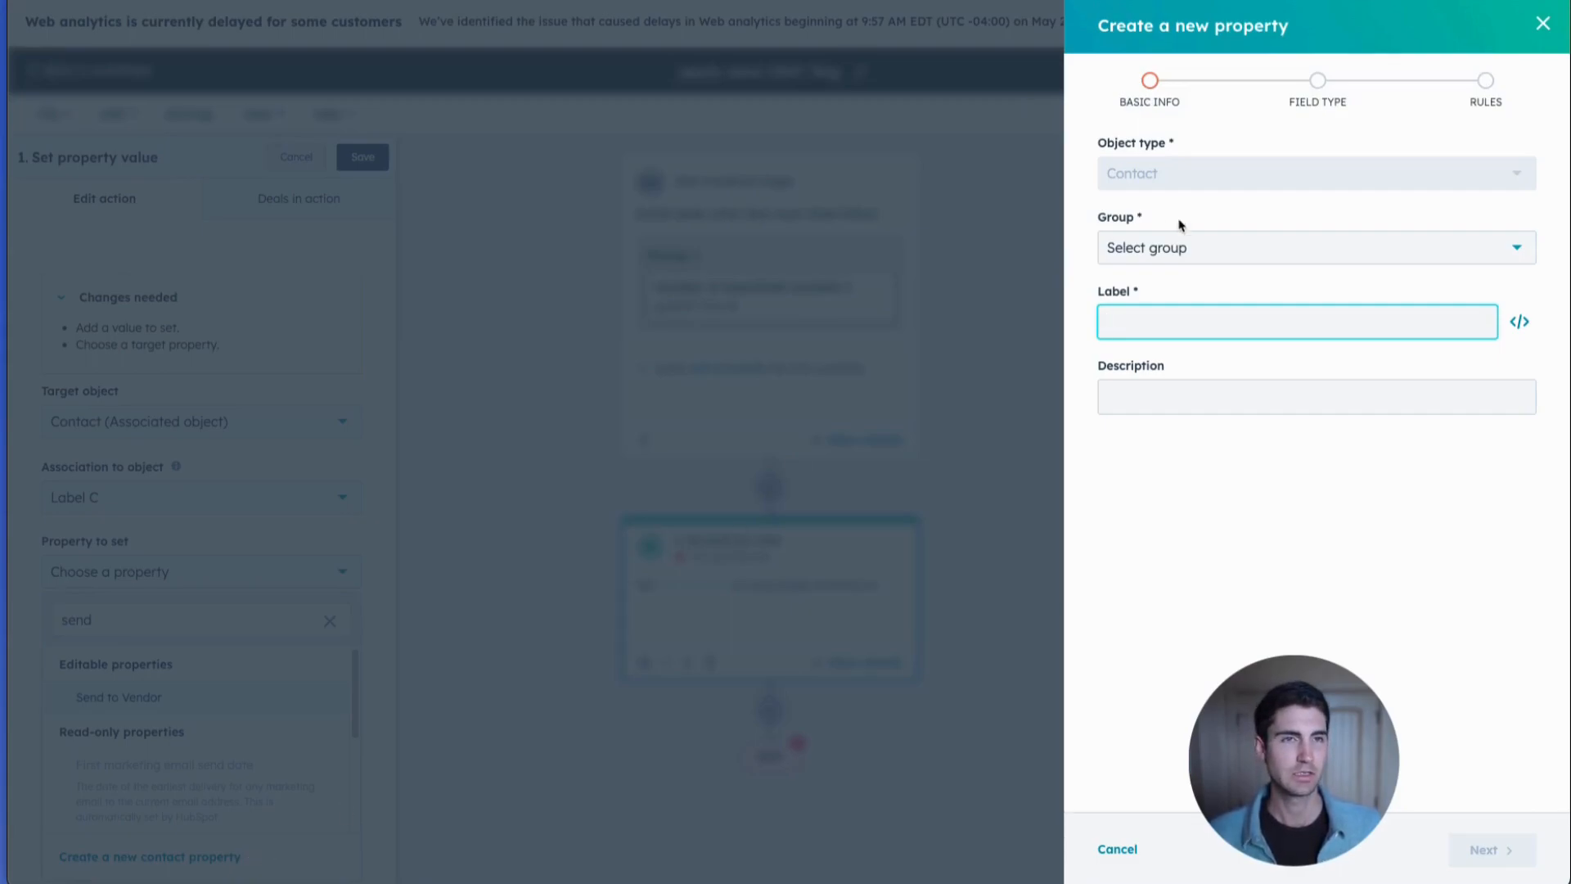
{"action": "left_click", "coordinate": [1192, 254]}
{"action": "left_click", "coordinate": [1184, 373]}
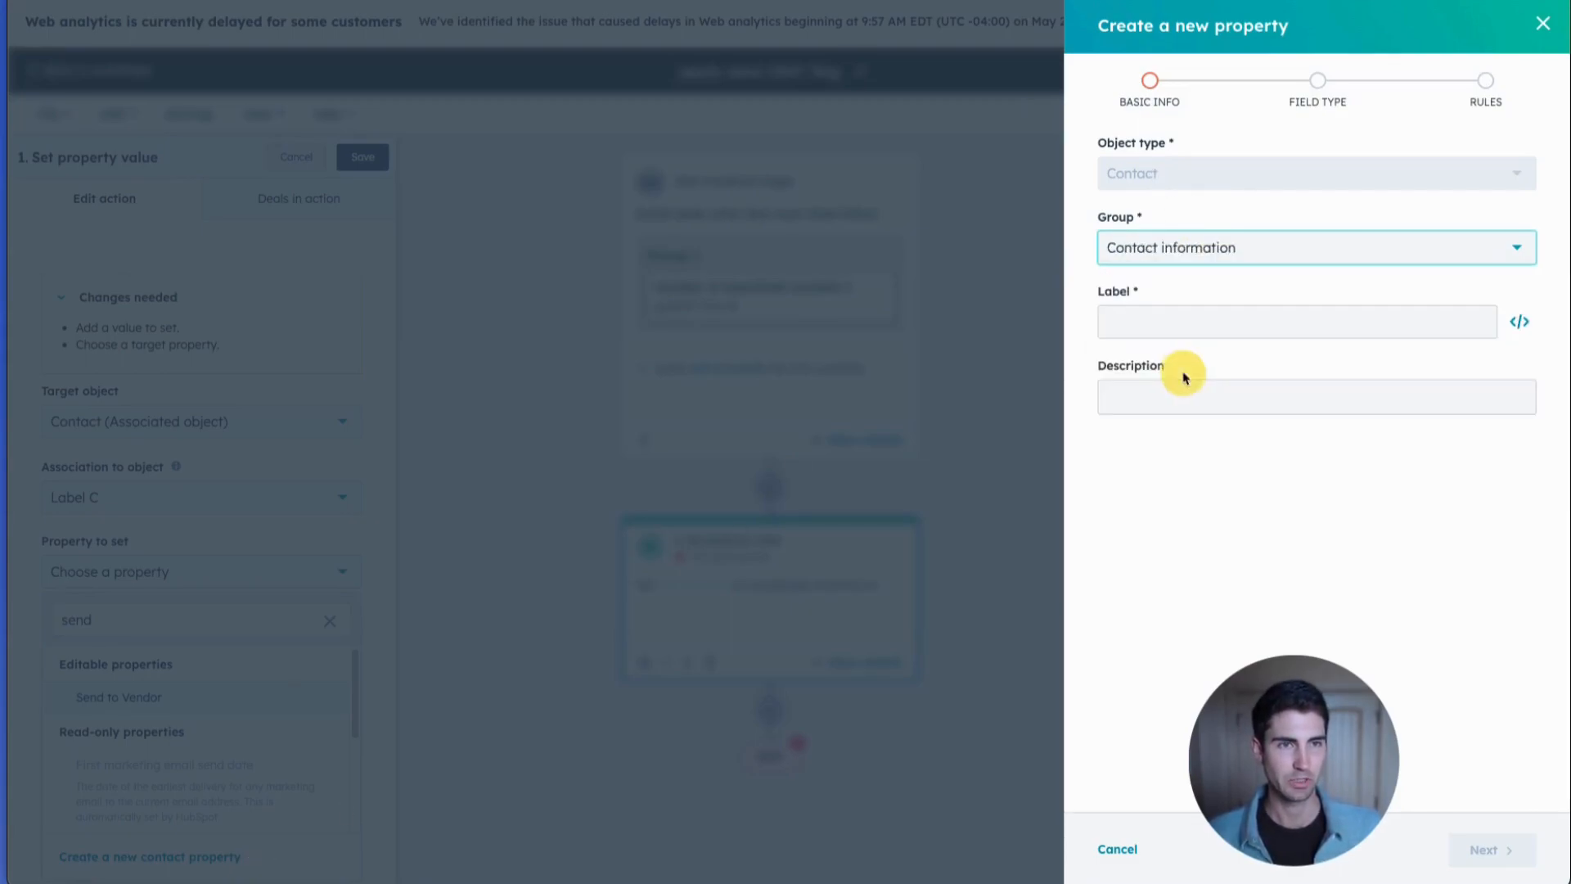
{"action": "left_click", "coordinate": [1194, 329]}
{"action": "type", "text": "Send CSAT"}
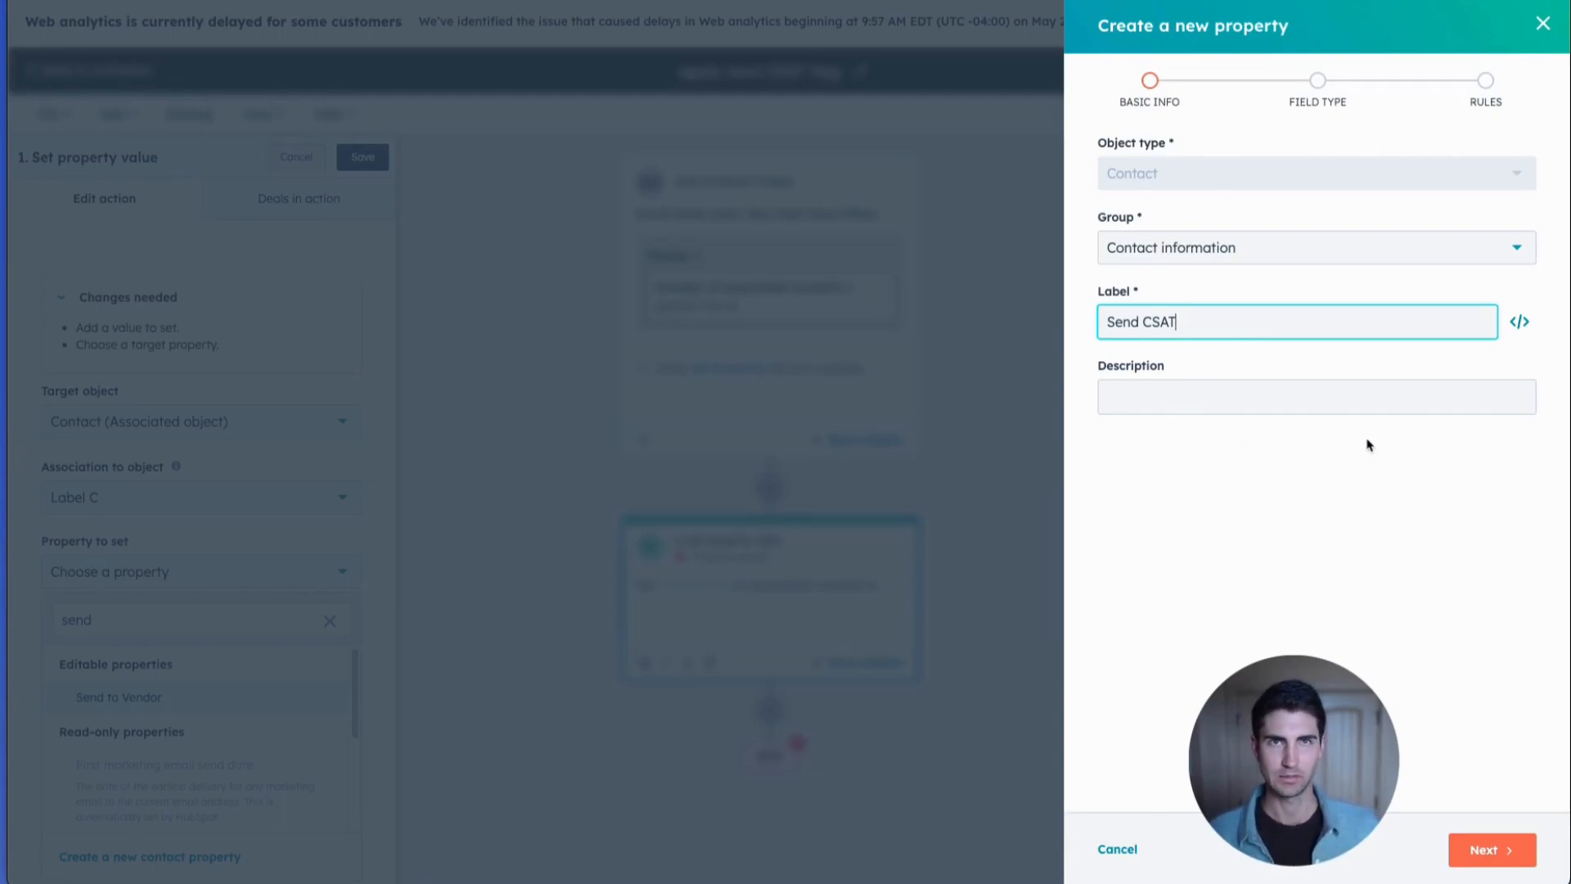
{"action": "left_click", "coordinate": [1494, 845]}
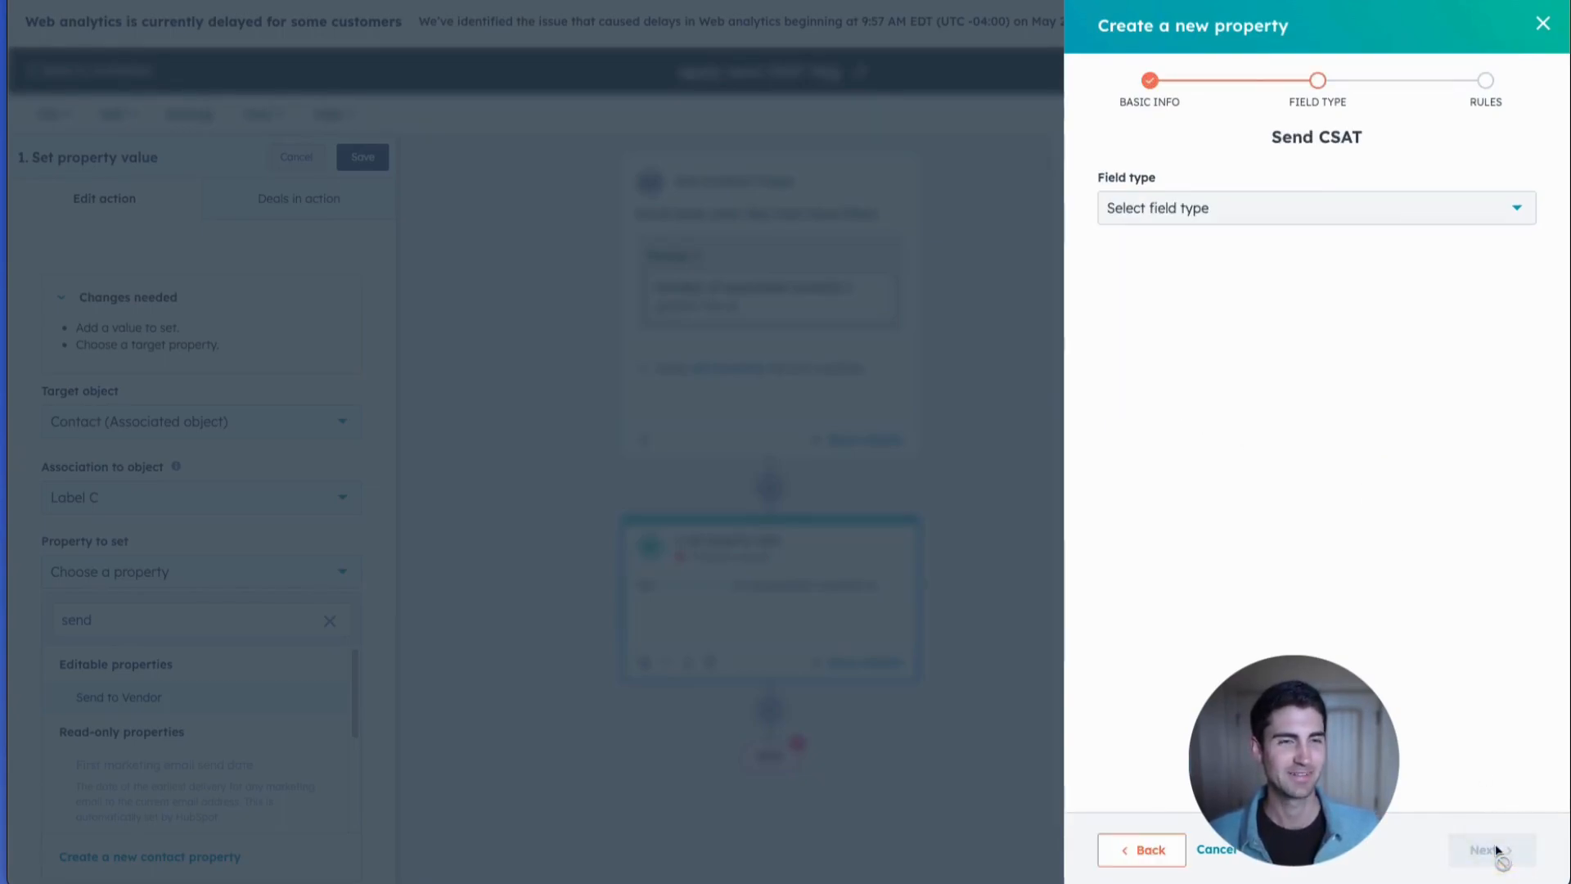
Give the Send CSAT property the Single checkbox field type and create it with the default visibility rule.
{"action": "left_click", "coordinate": [1315, 212]}
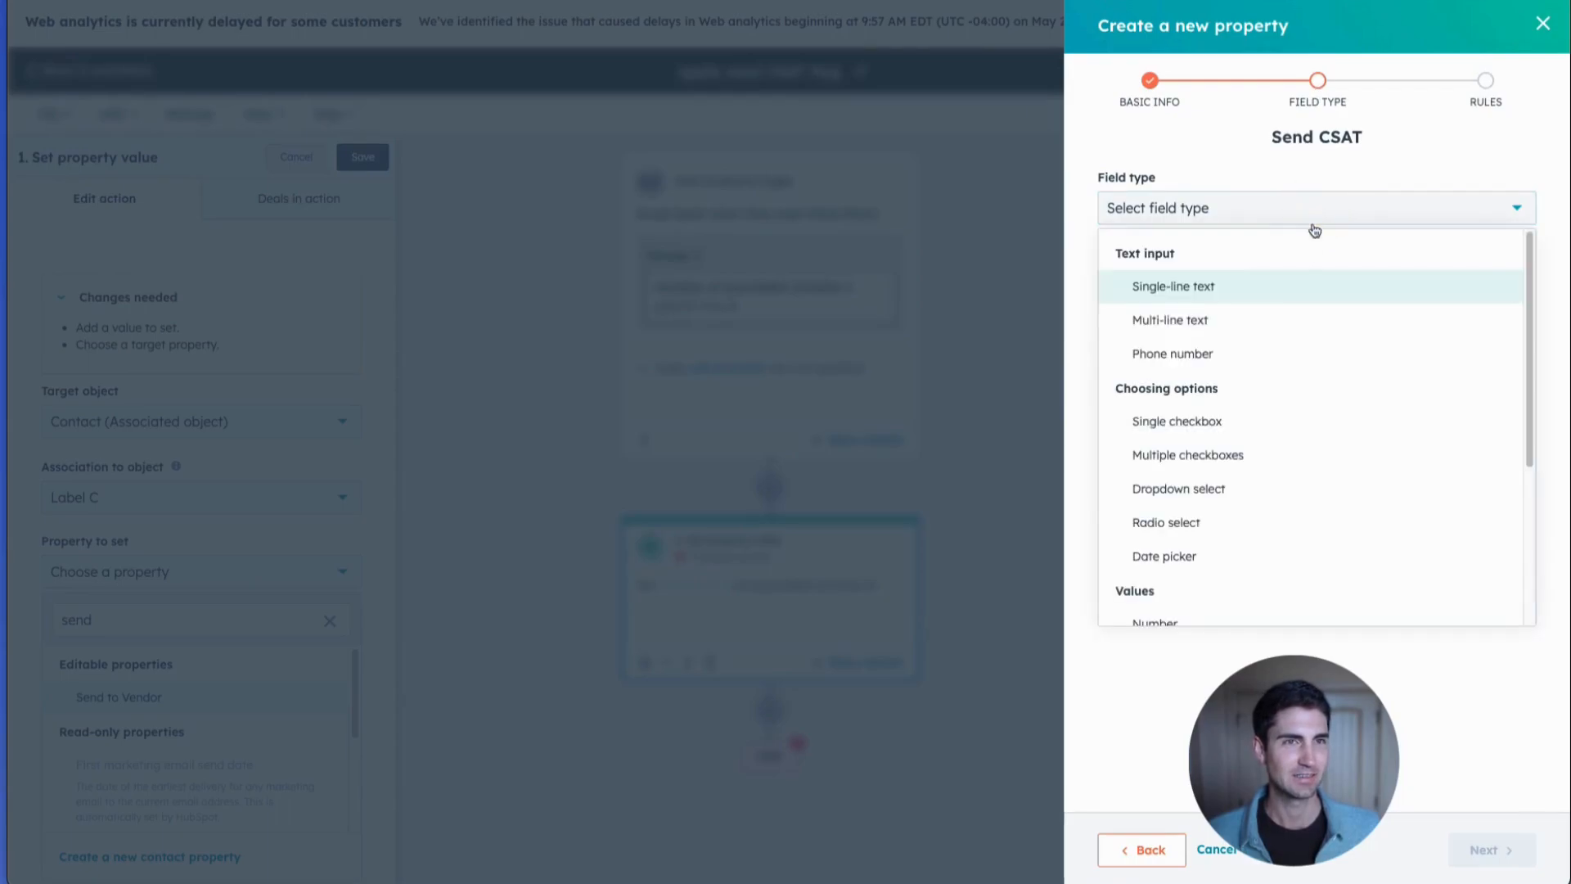
{"action": "left_click", "coordinate": [1253, 426]}
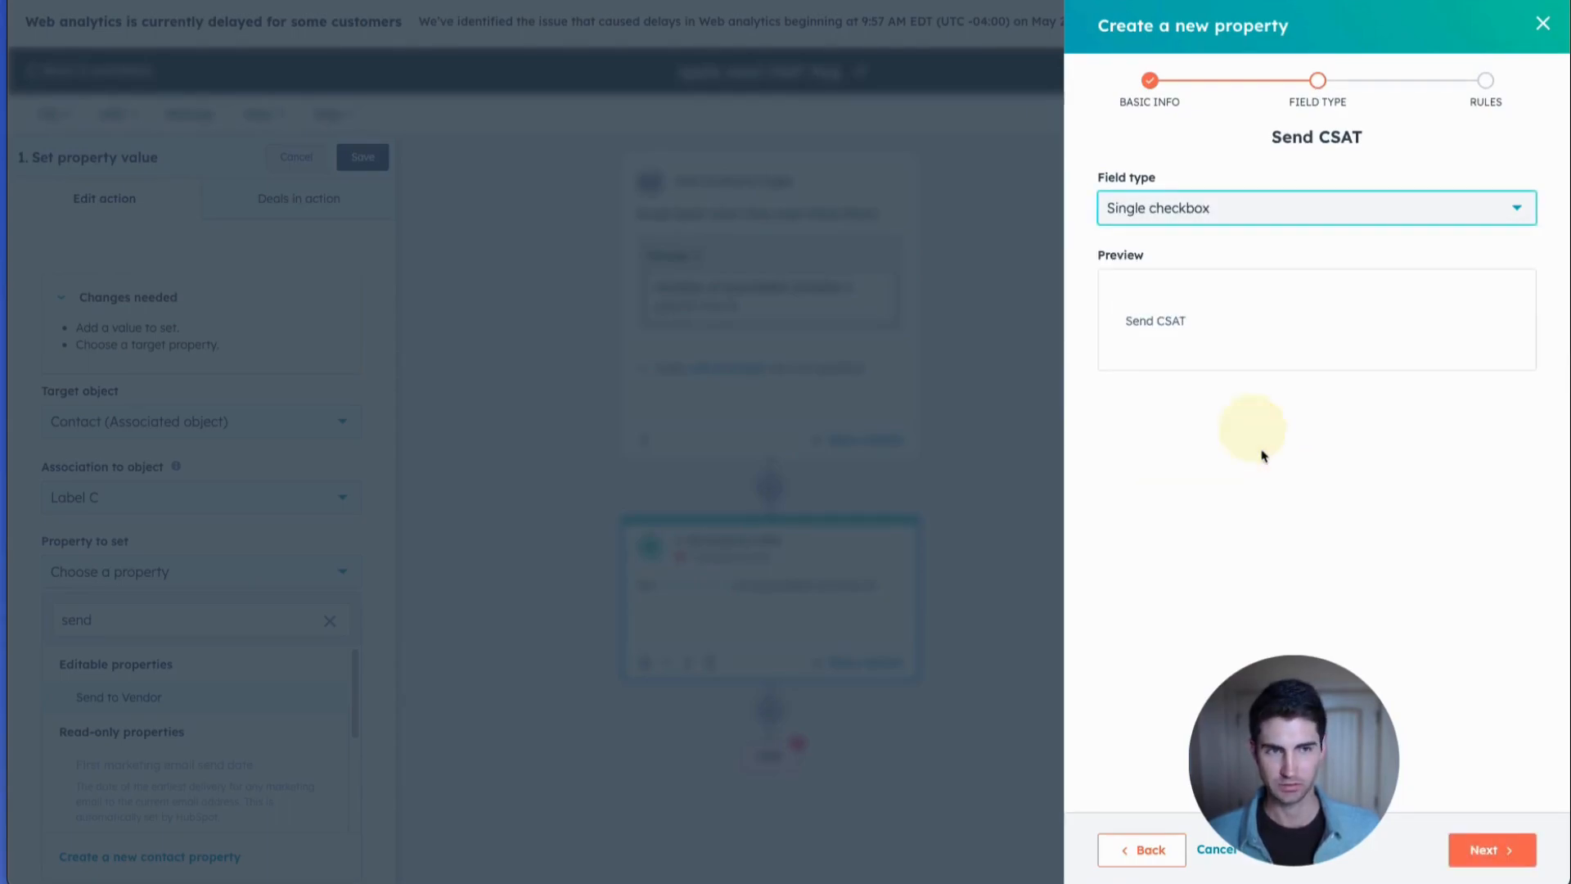
{"action": "left_click", "coordinate": [1493, 855]}
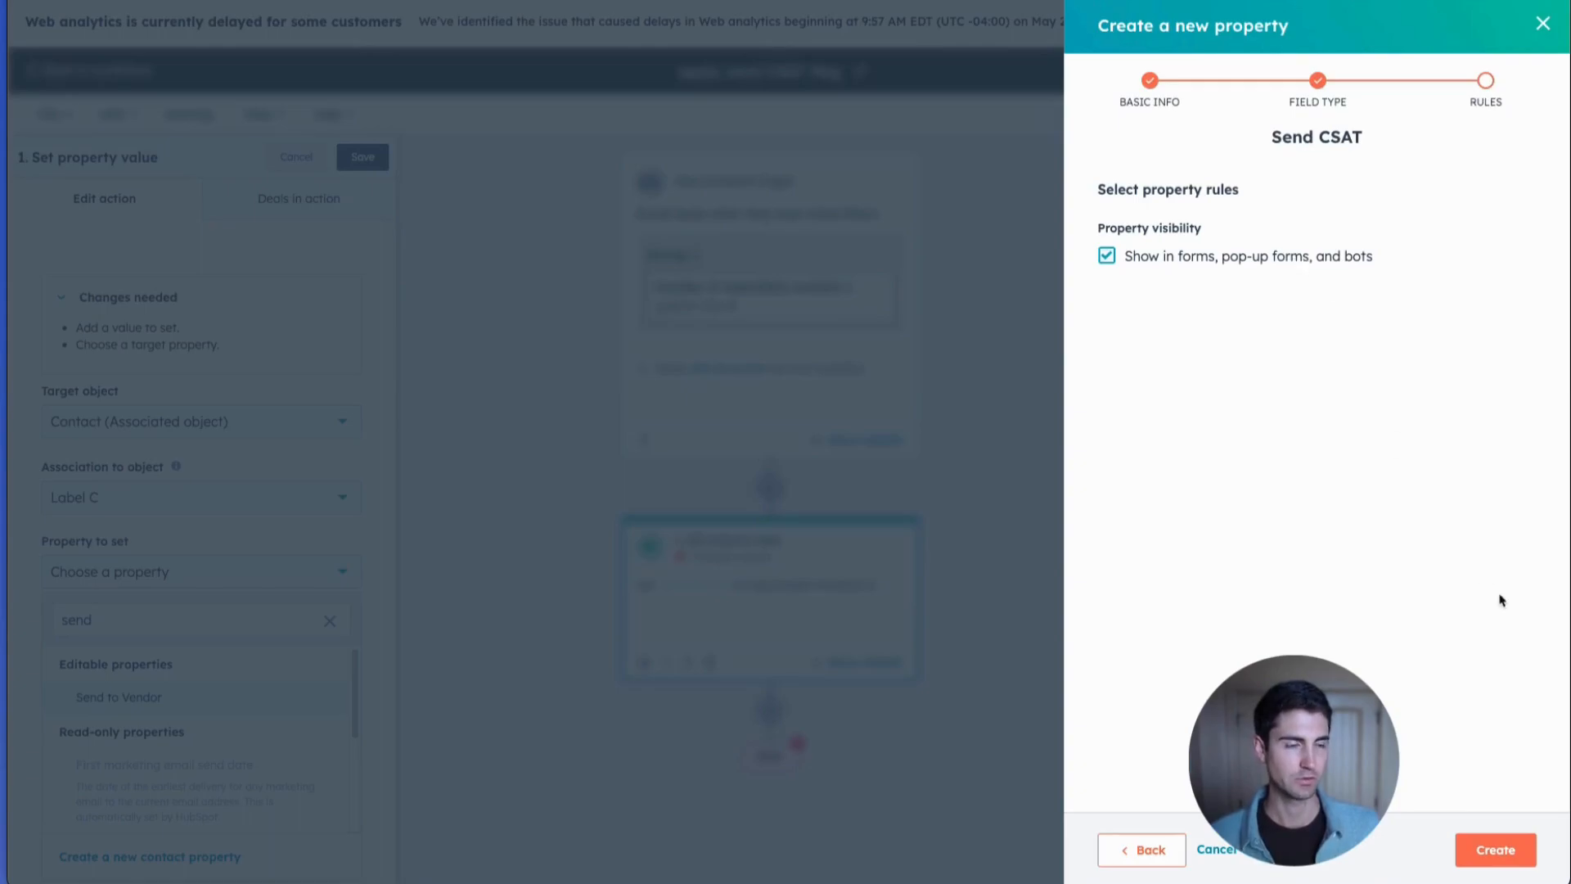
{"action": "left_click", "coordinate": [1512, 850]}
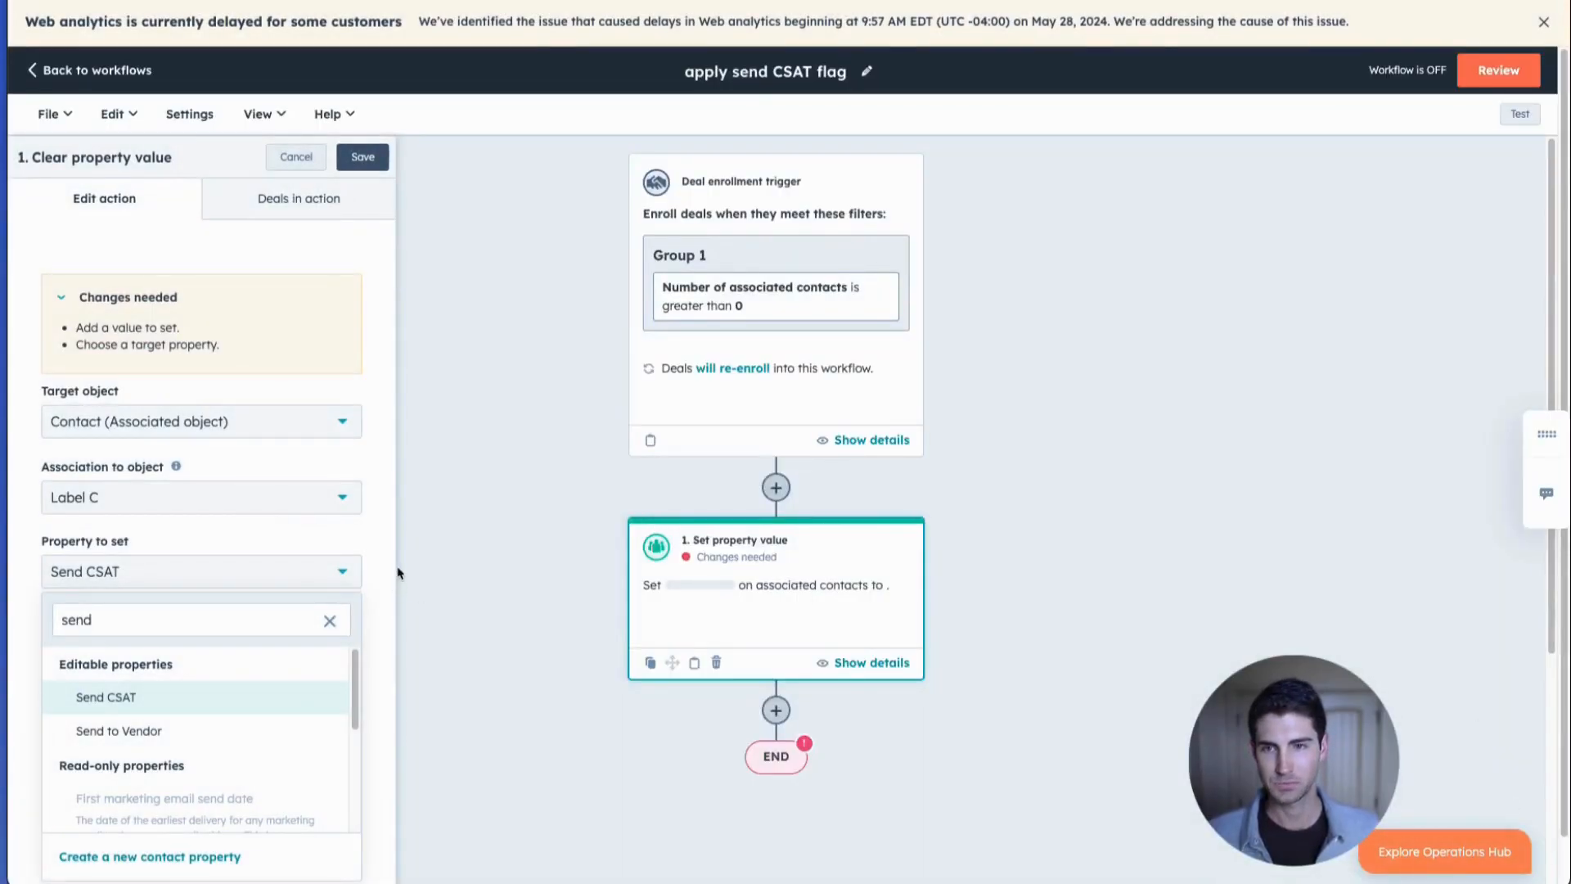
Choose Send CSAT as the property to set in the first action and set its value to Yes.
{"action": "left_click", "coordinate": [102, 704]}
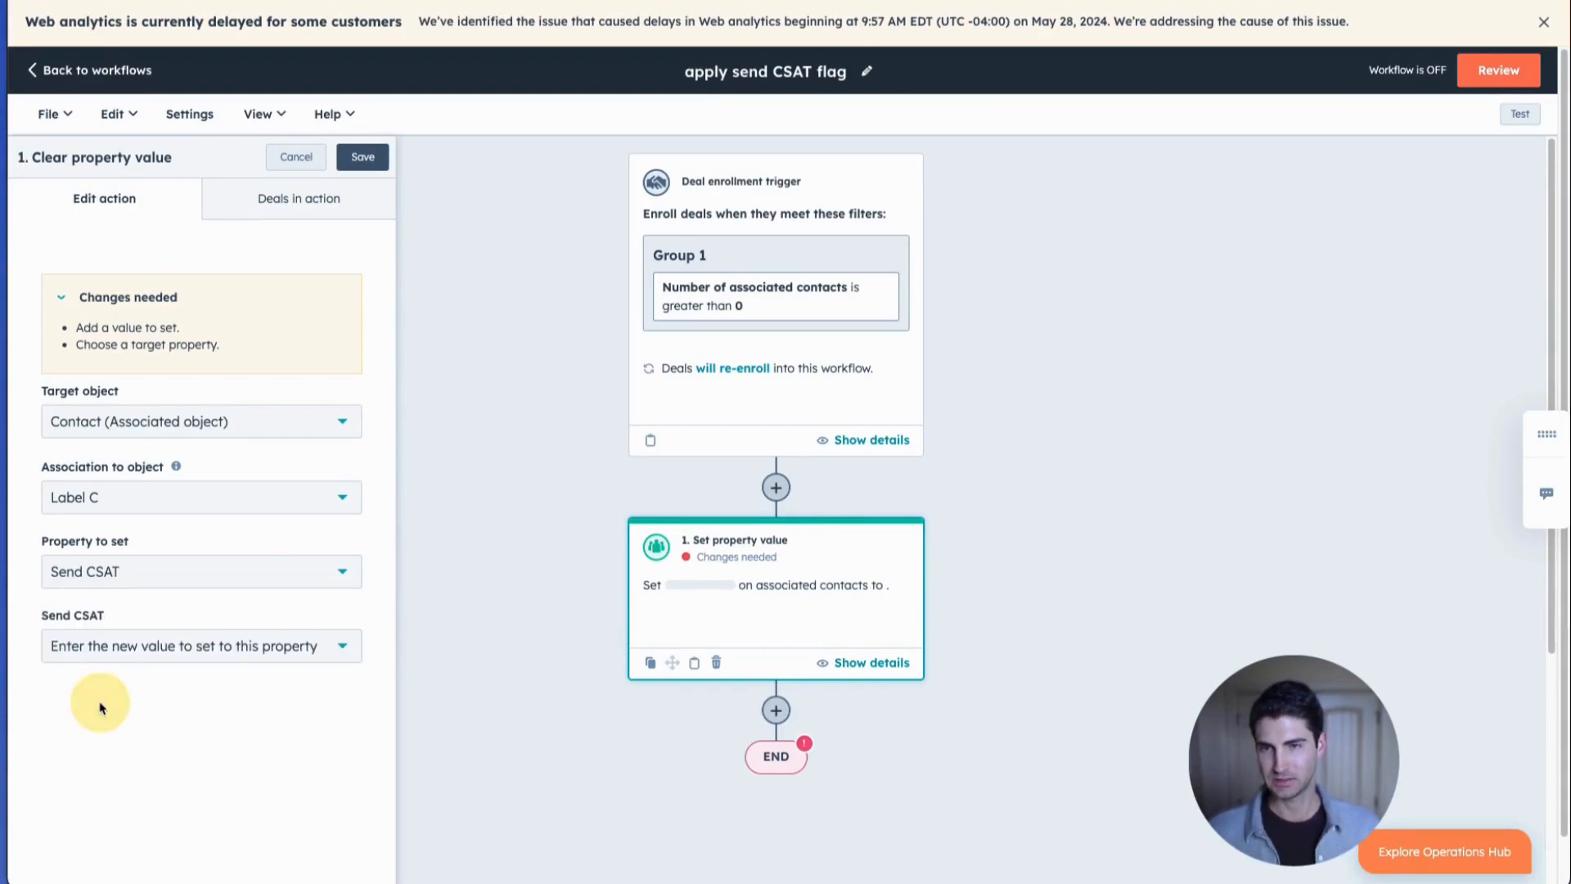
{"action": "left_click", "coordinate": [147, 652]}
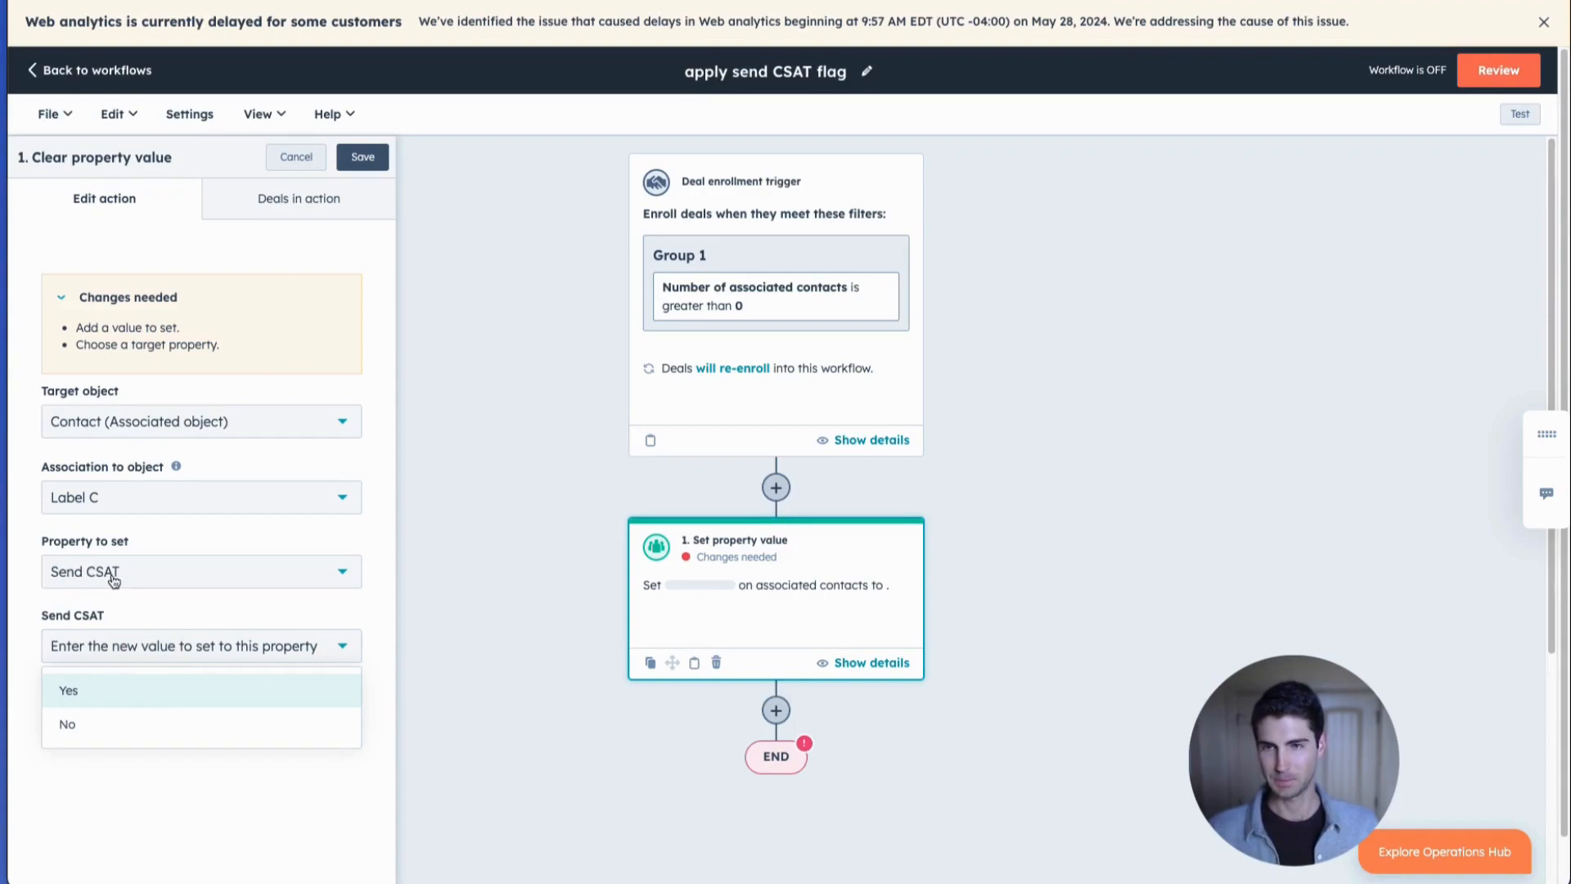
{"action": "left_click", "coordinate": [116, 689]}
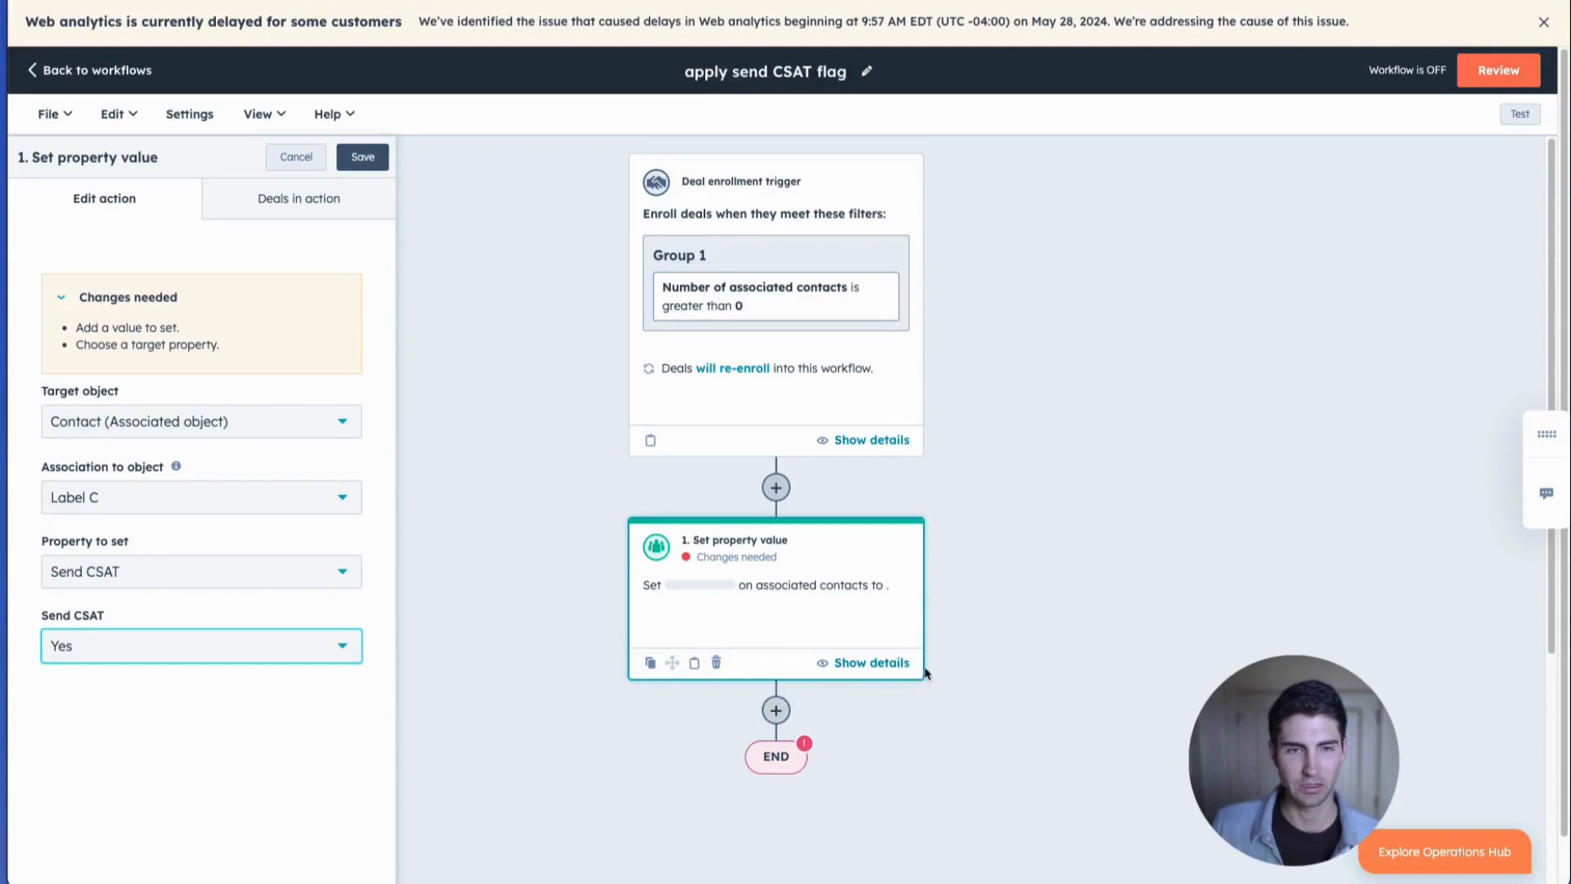
Clone only the first Set property value action and place the copy directly after it.
{"action": "left_click", "coordinate": [650, 663]}
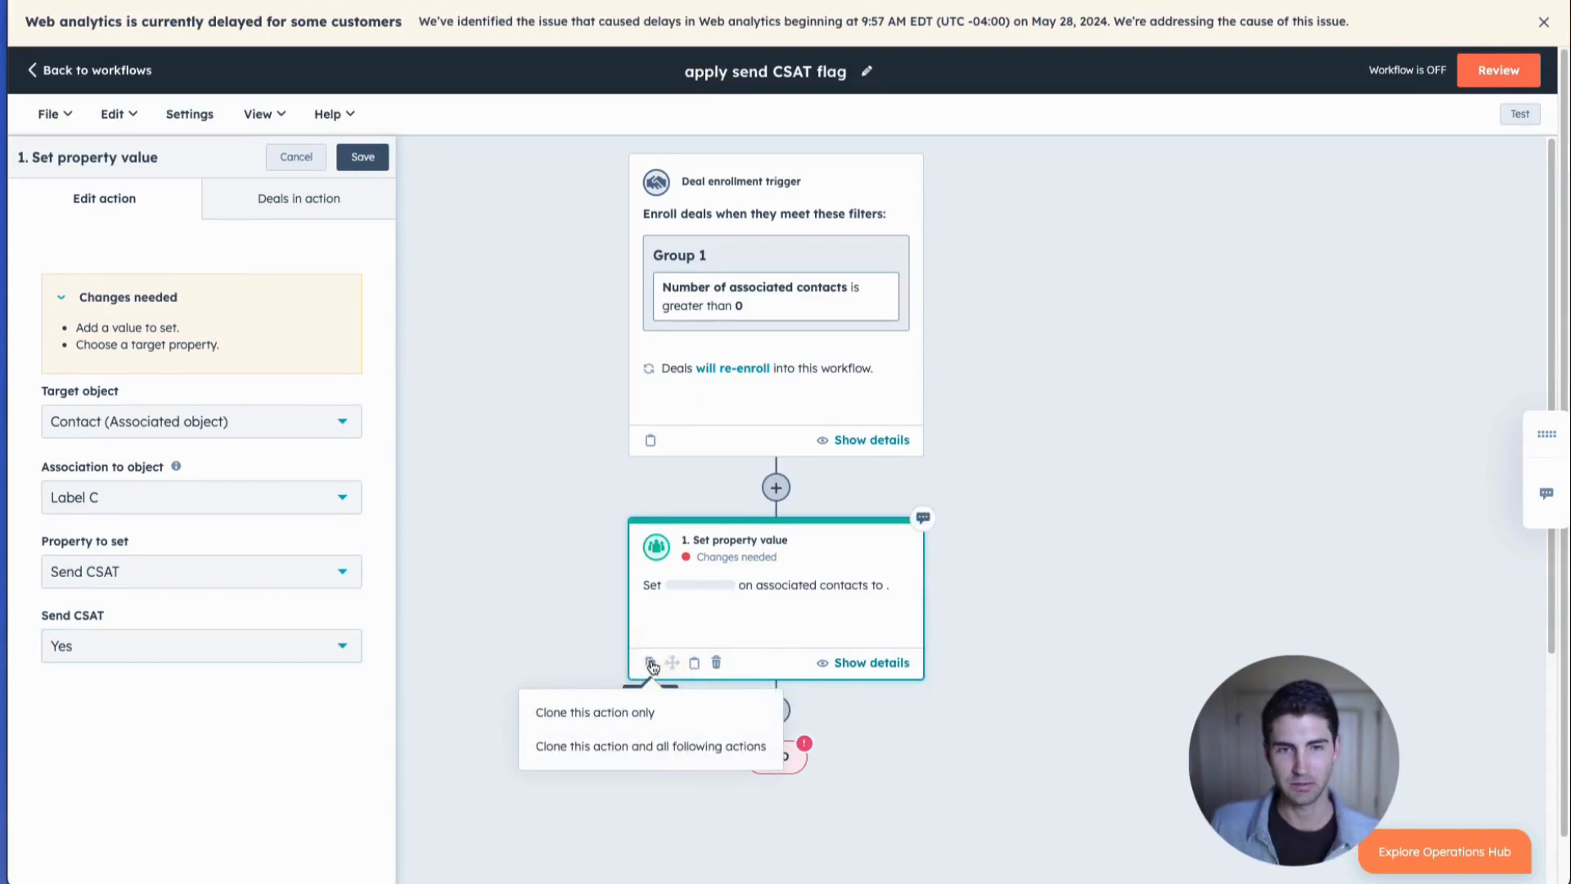
{"action": "left_click", "coordinate": [639, 717]}
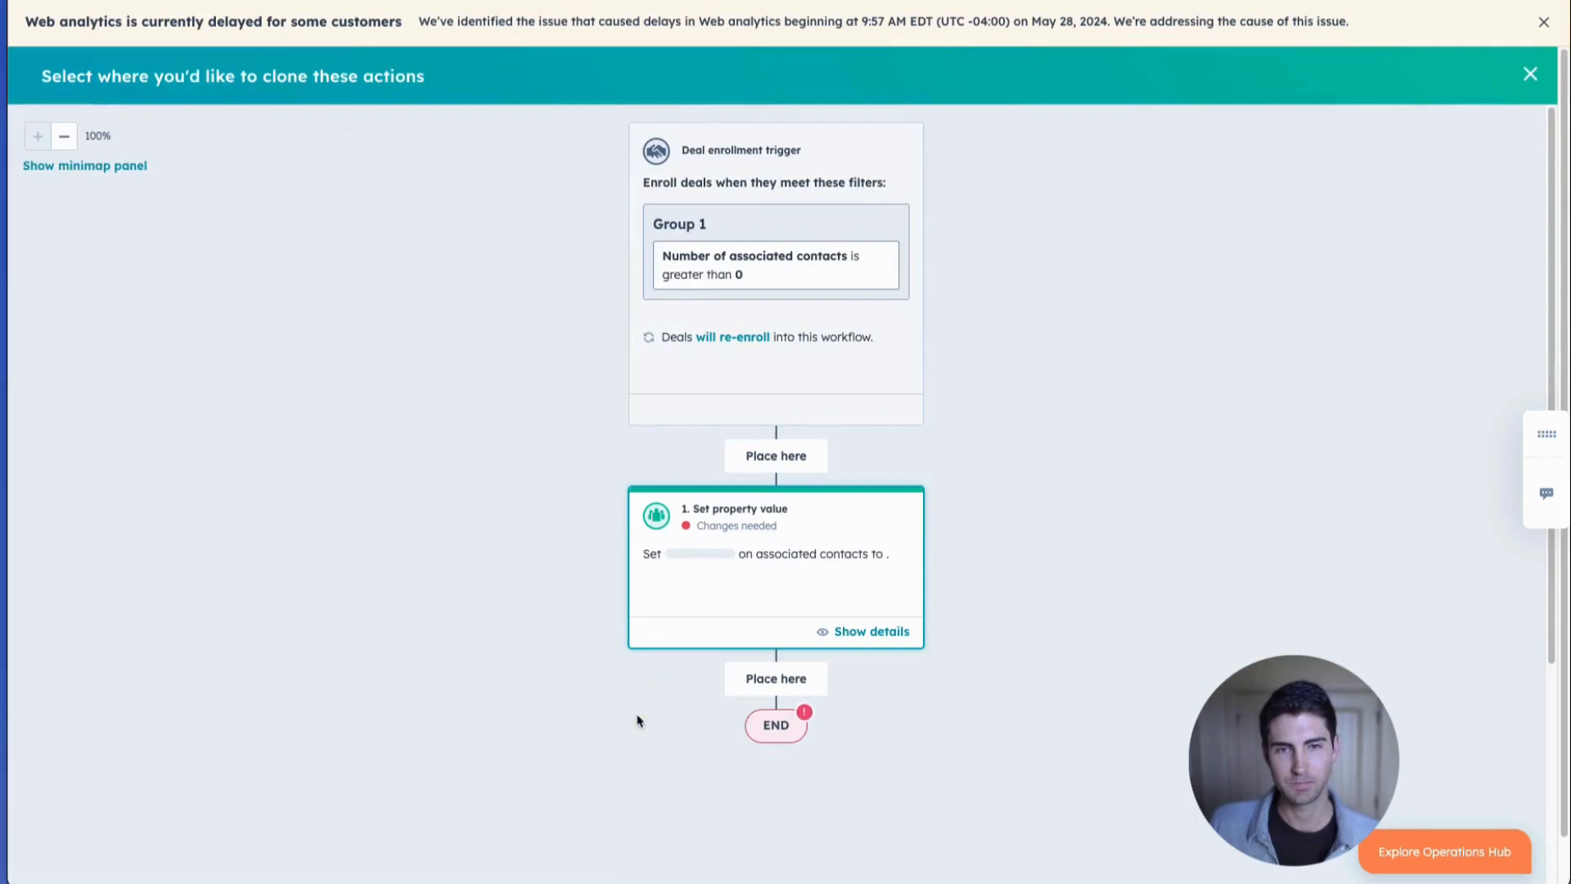
{"action": "left_click", "coordinate": [771, 681]}
{"action": "left_click", "coordinate": [705, 419]}
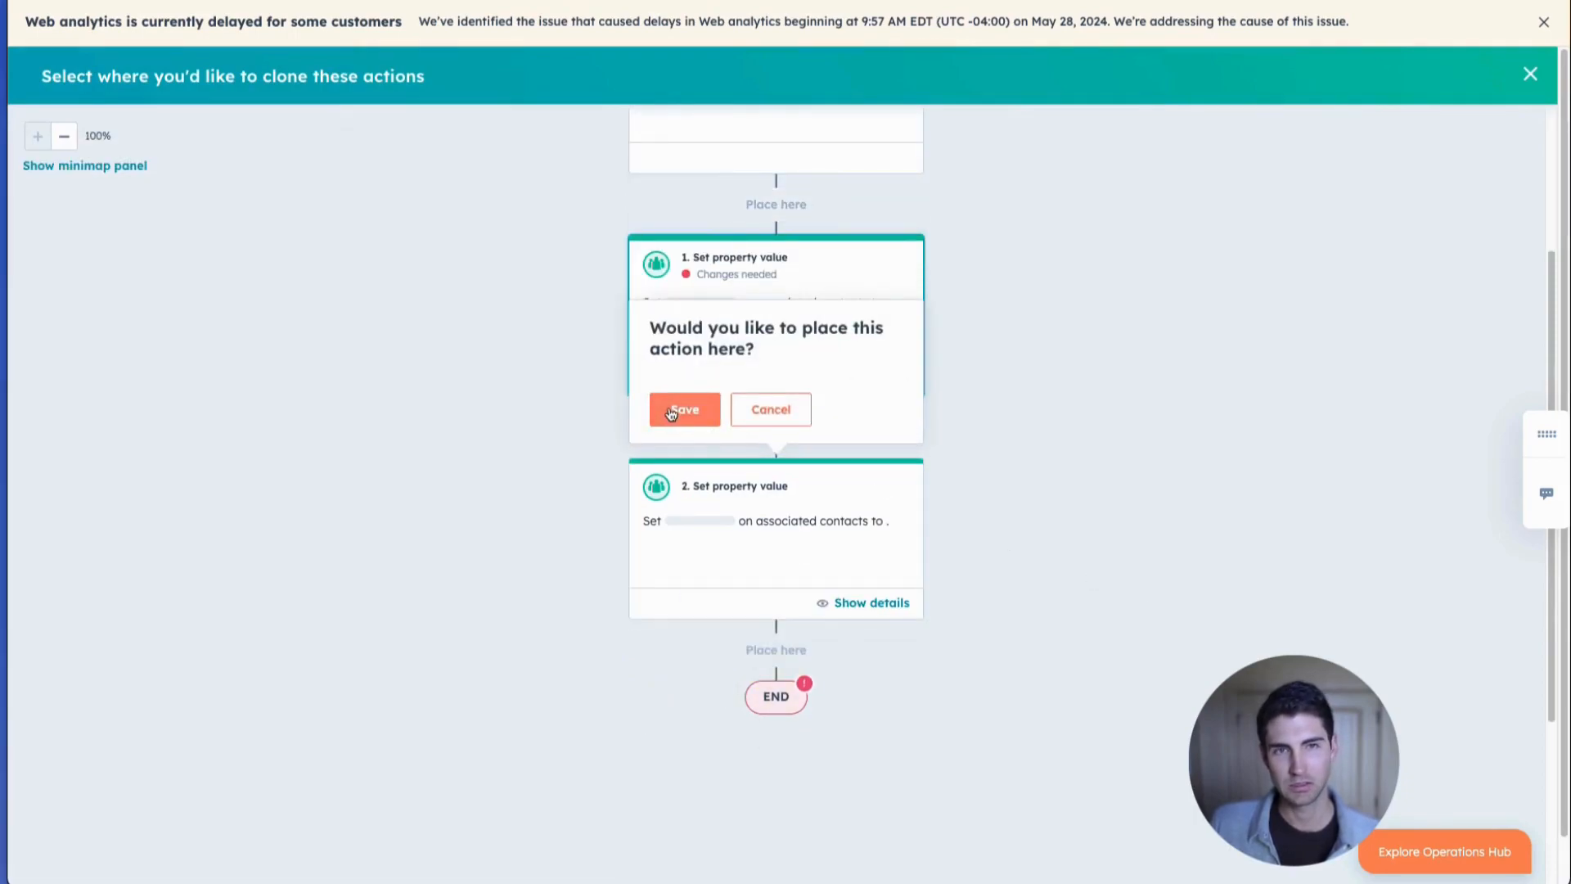
Set the second Set property value action's association to Label T.
{"action": "left_click", "coordinate": [816, 519]}
{"action": "left_click", "coordinate": [280, 491]}
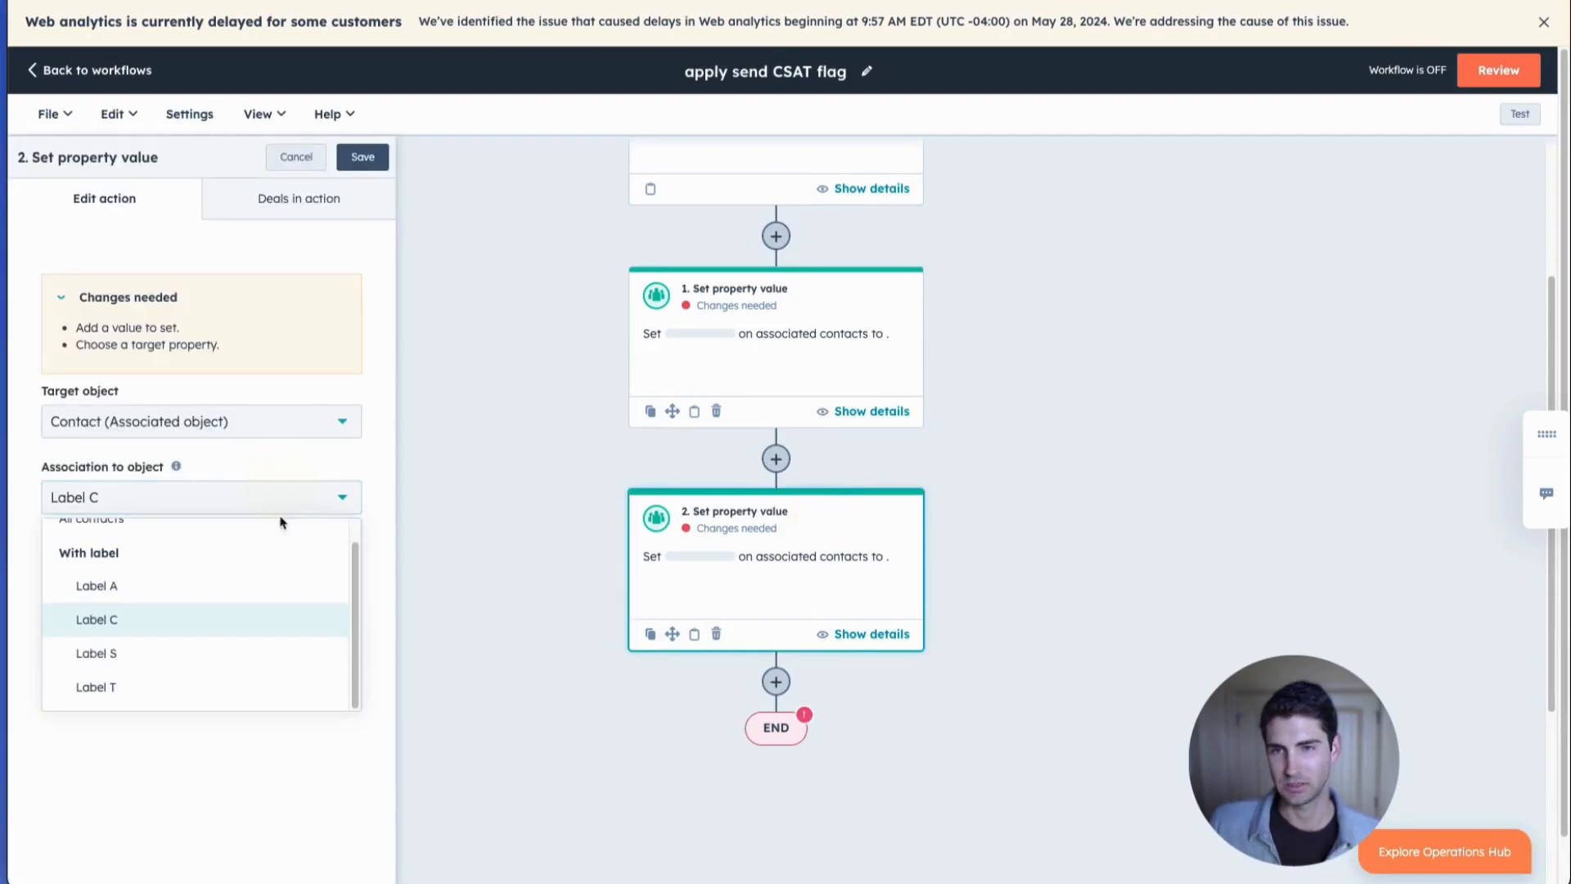
{"action": "left_click", "coordinate": [166, 684]}
Make the second action set the Send CSAT property to Yes and save it.
{"action": "left_click", "coordinate": [133, 571]}
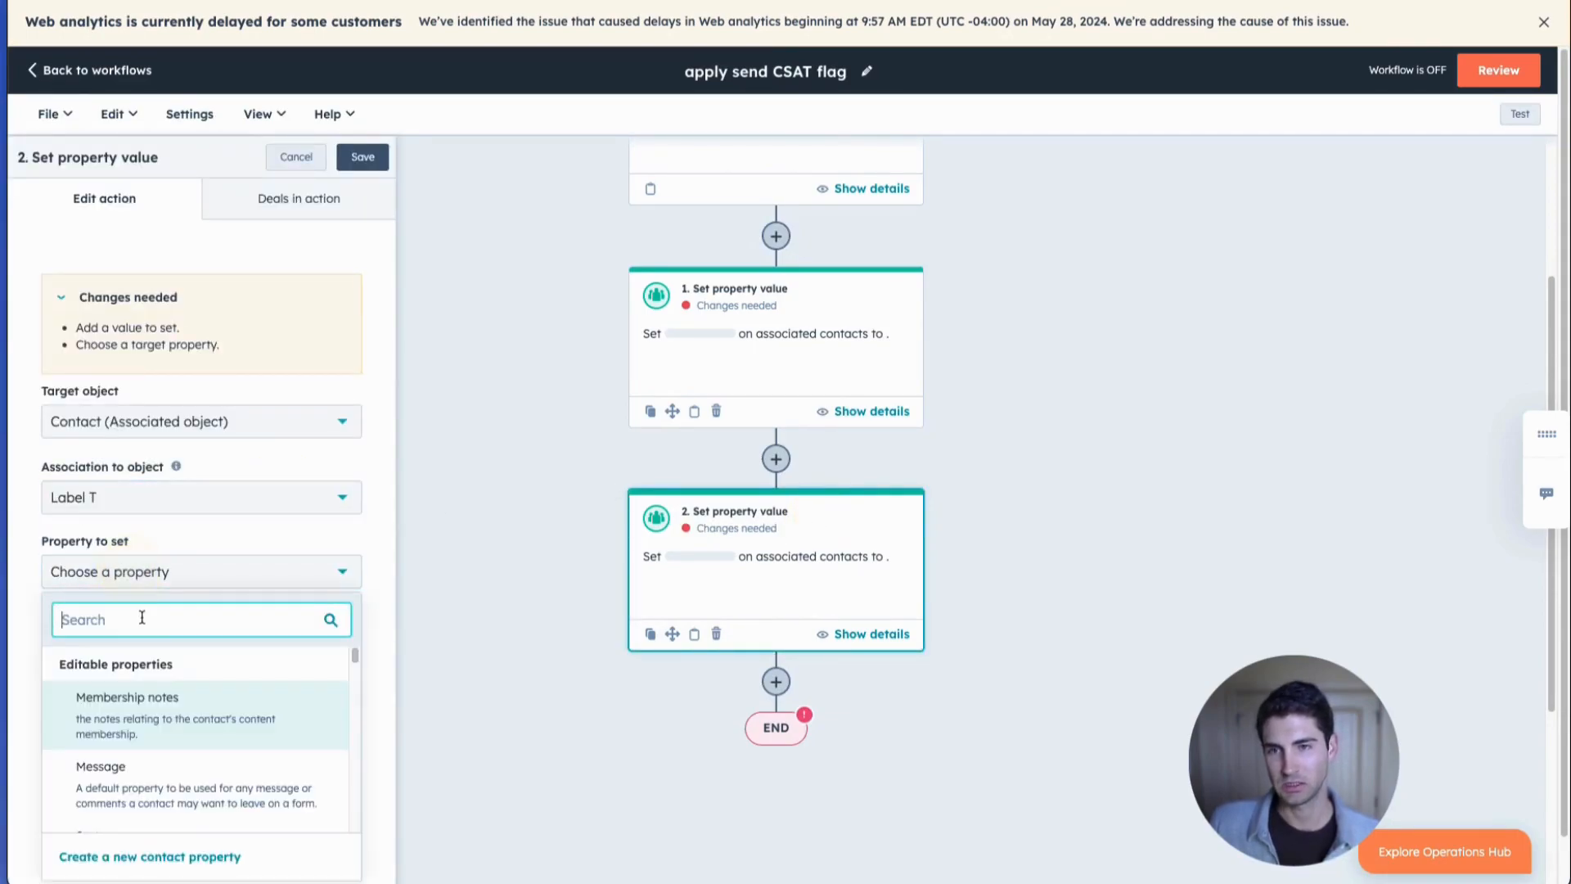
{"action": "type", "text": "send"}
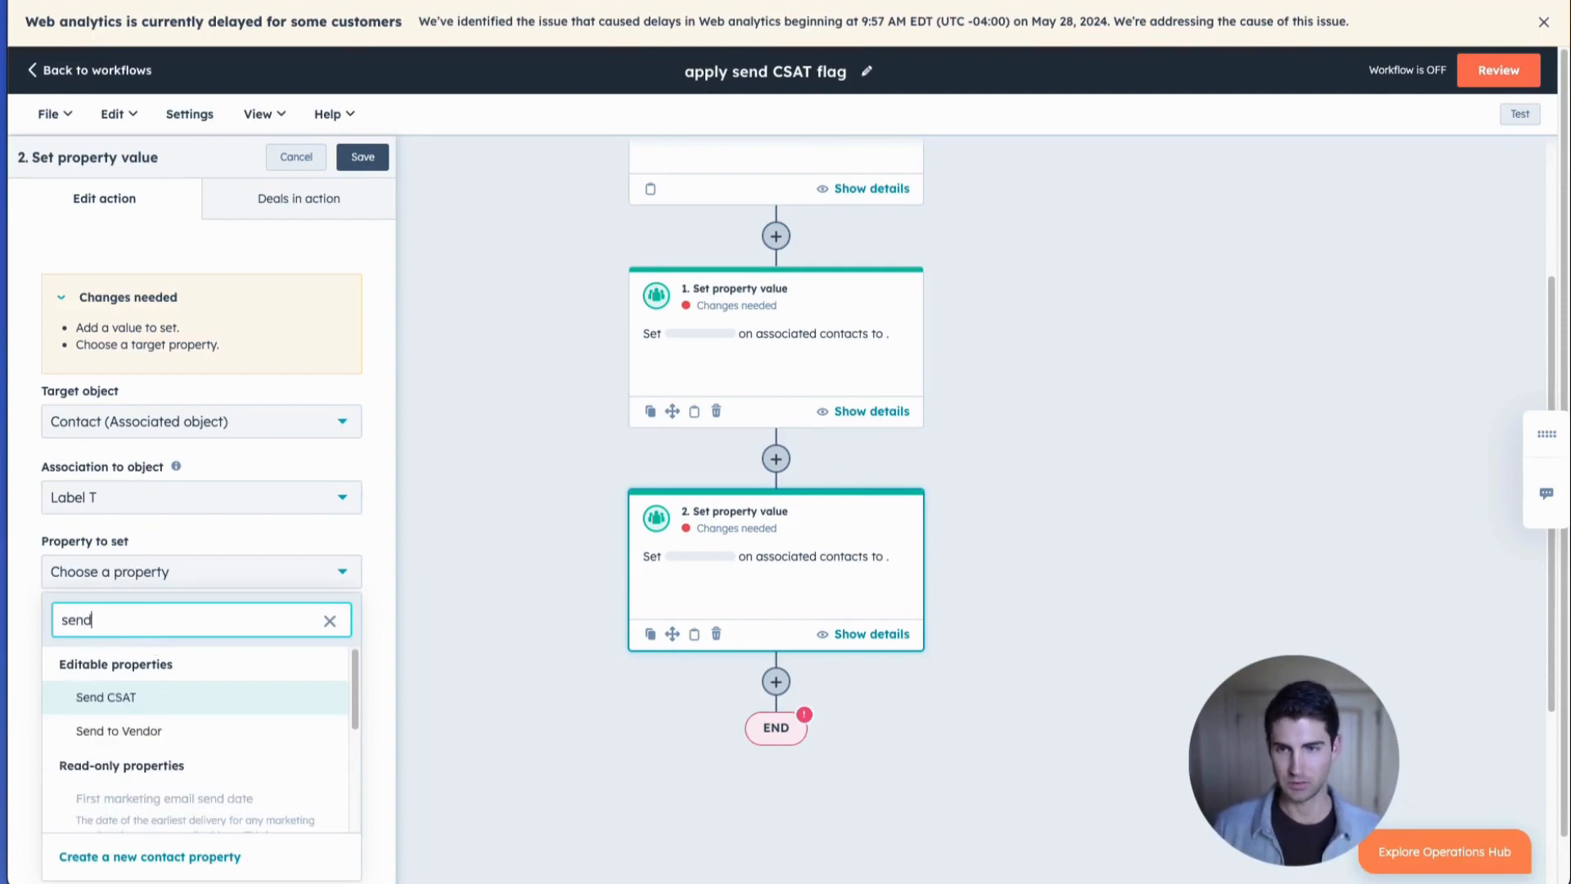
{"action": "left_click", "coordinate": [80, 702]}
{"action": "left_click", "coordinate": [72, 651]}
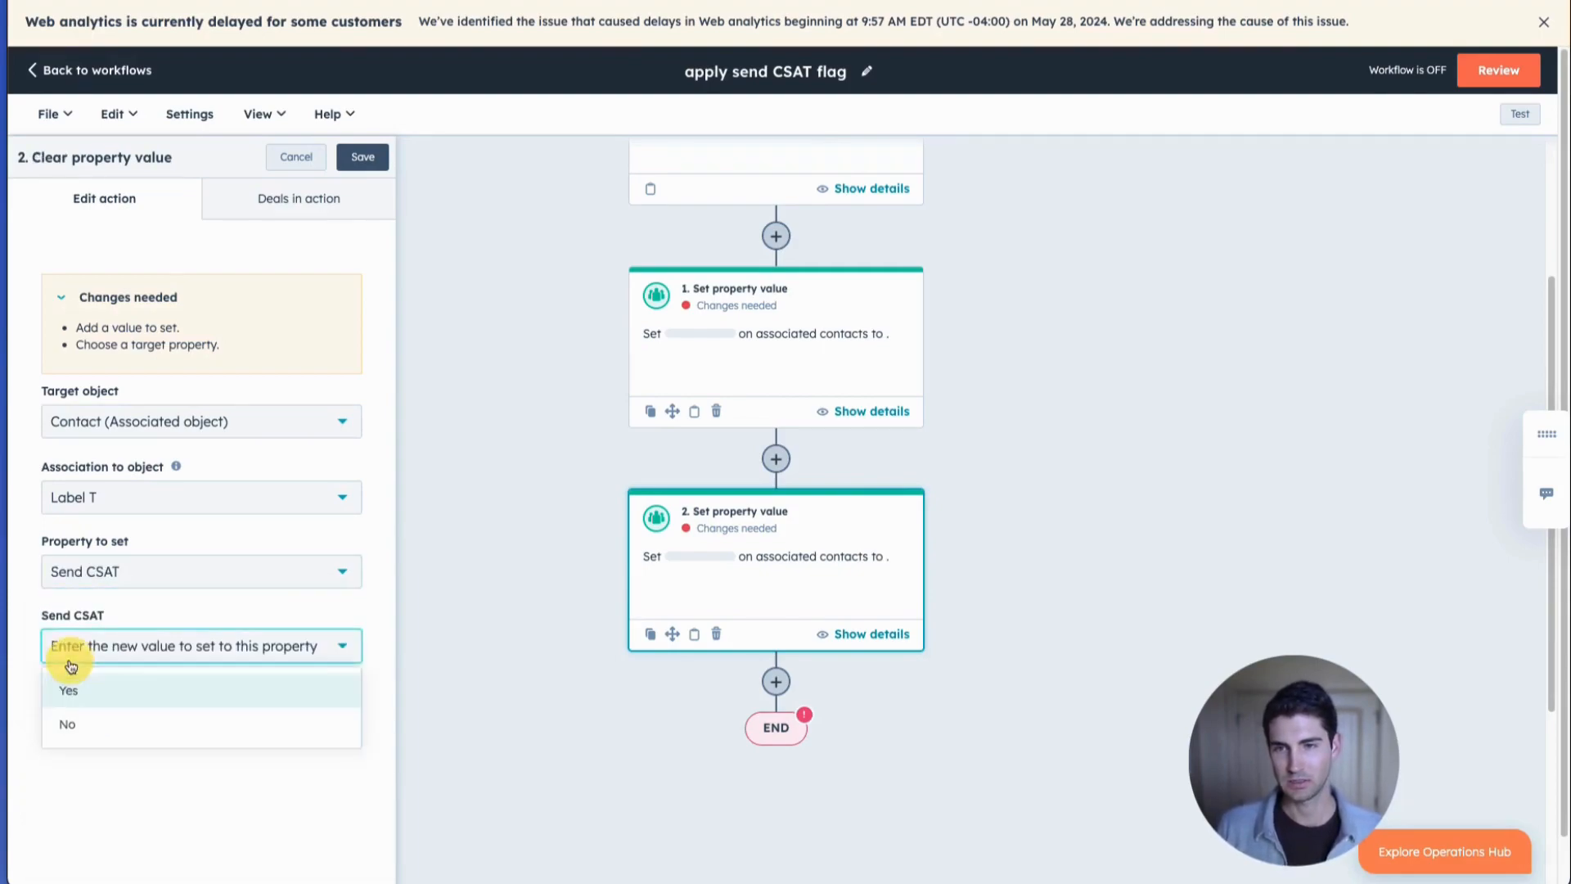
{"action": "left_click", "coordinate": [79, 702]}
{"action": "left_click", "coordinate": [352, 167]}
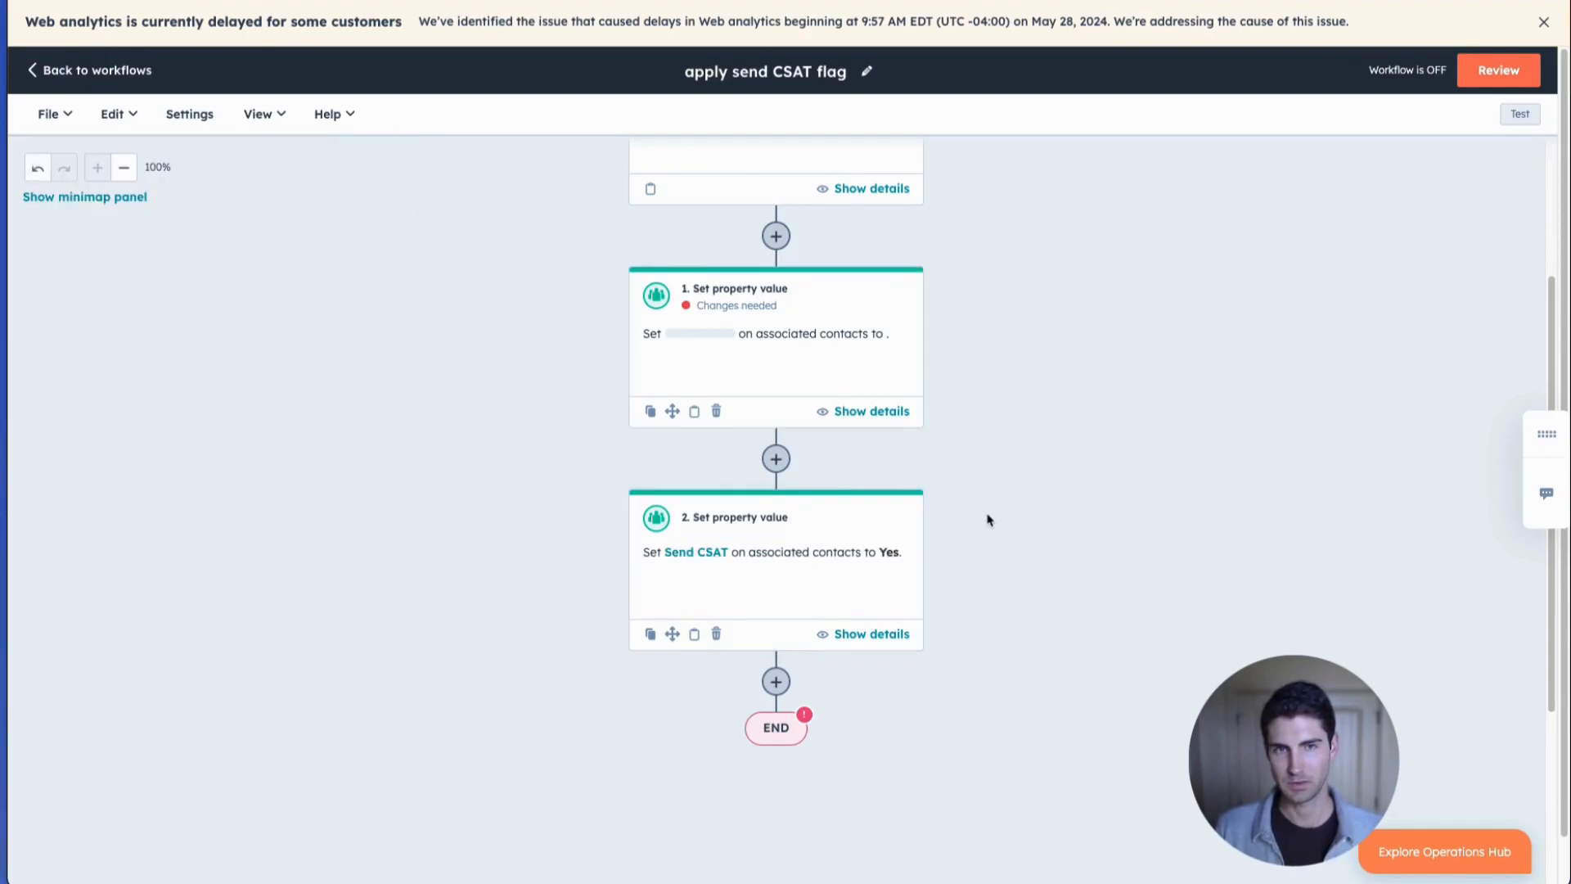
Make the first Set property value action set Send CSAT to Yes for Label C contacts and save it.
{"action": "left_click", "coordinate": [809, 366]}
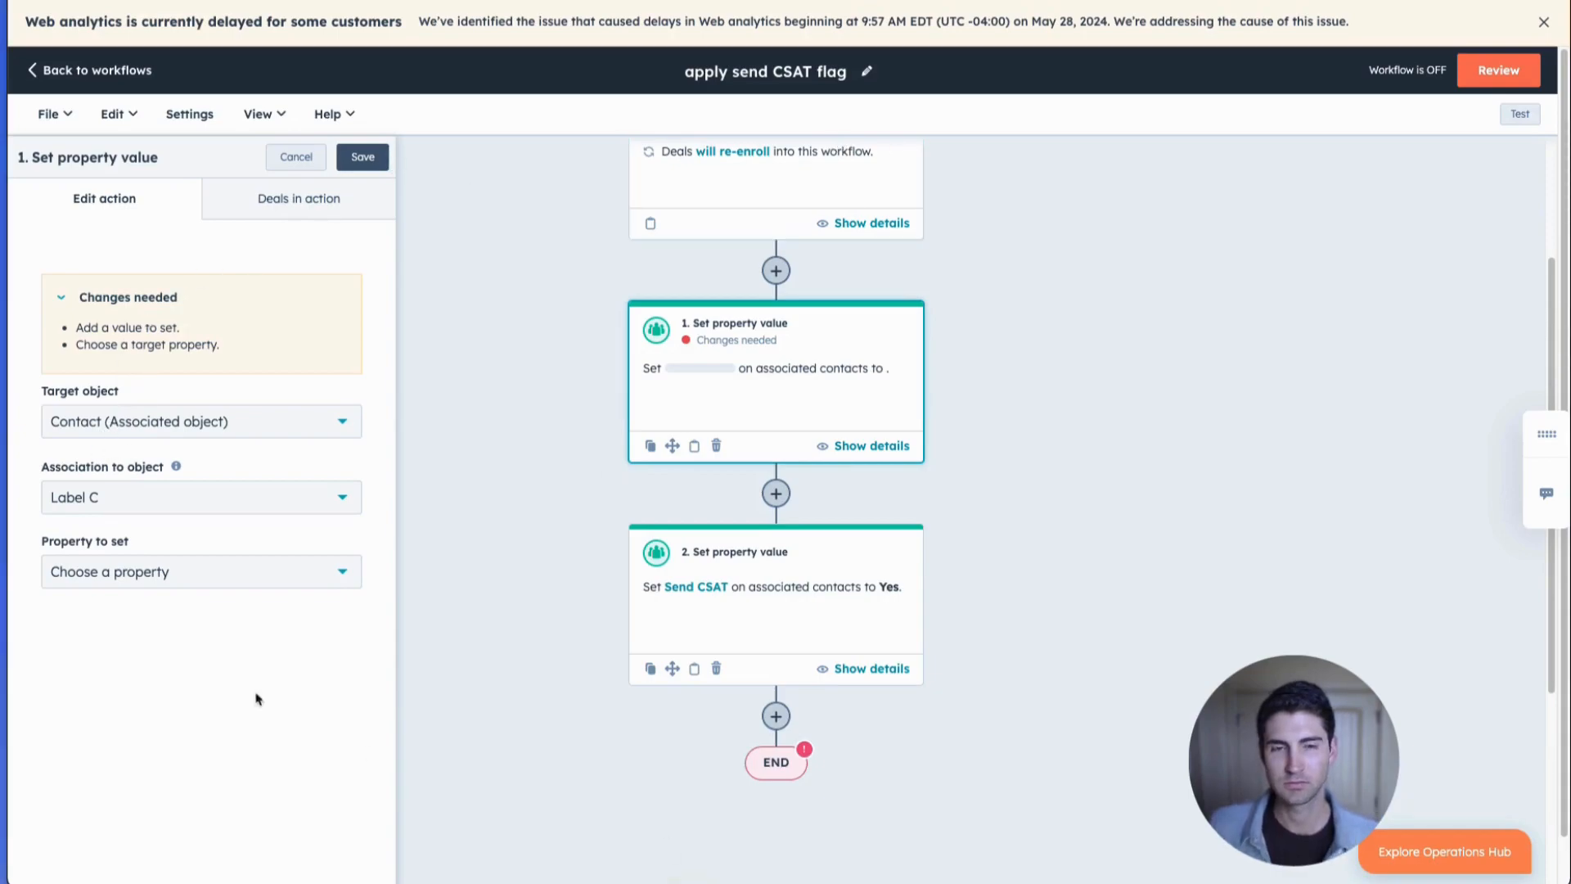
{"action": "left_click", "coordinate": [144, 579]}
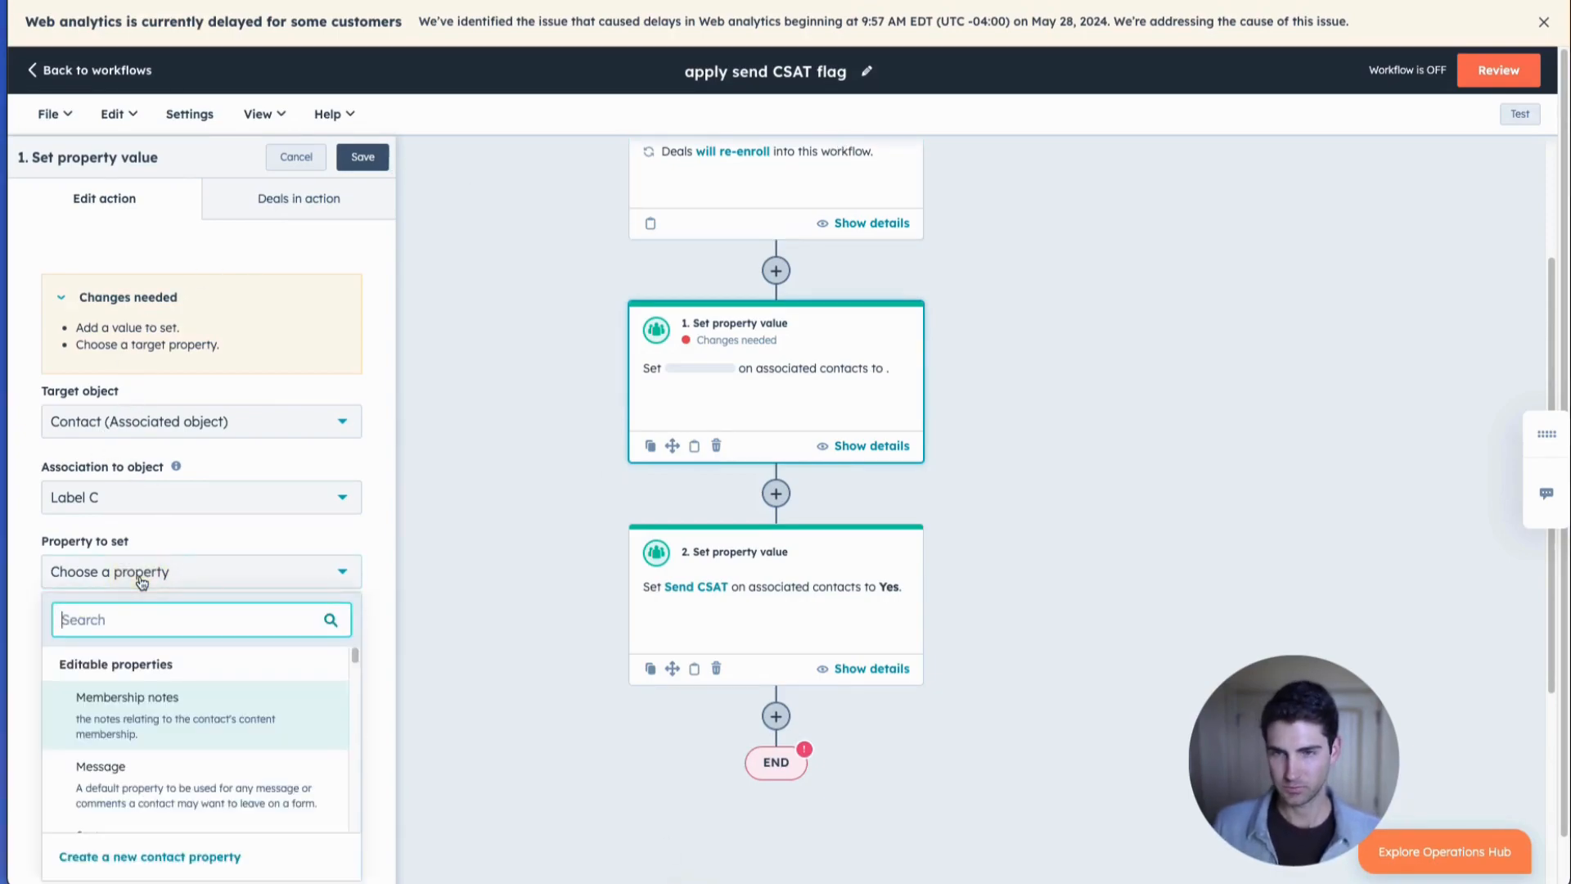
{"action": "type", "text": "send"}
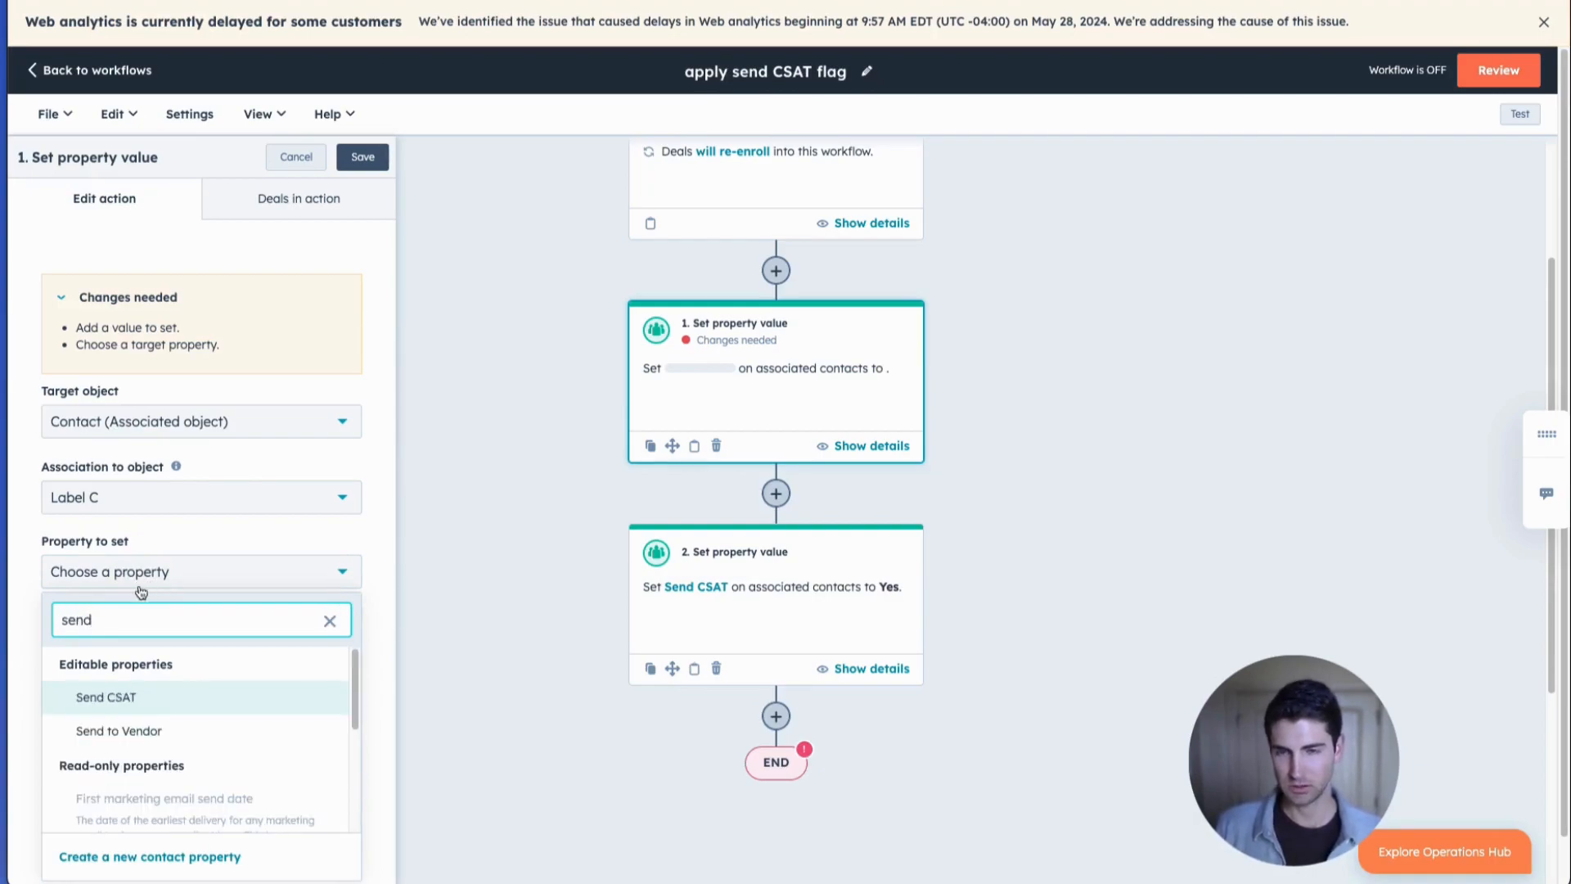
{"action": "left_click", "coordinate": [91, 693]}
{"action": "left_click", "coordinate": [99, 655]}
{"action": "left_click", "coordinate": [111, 689]}
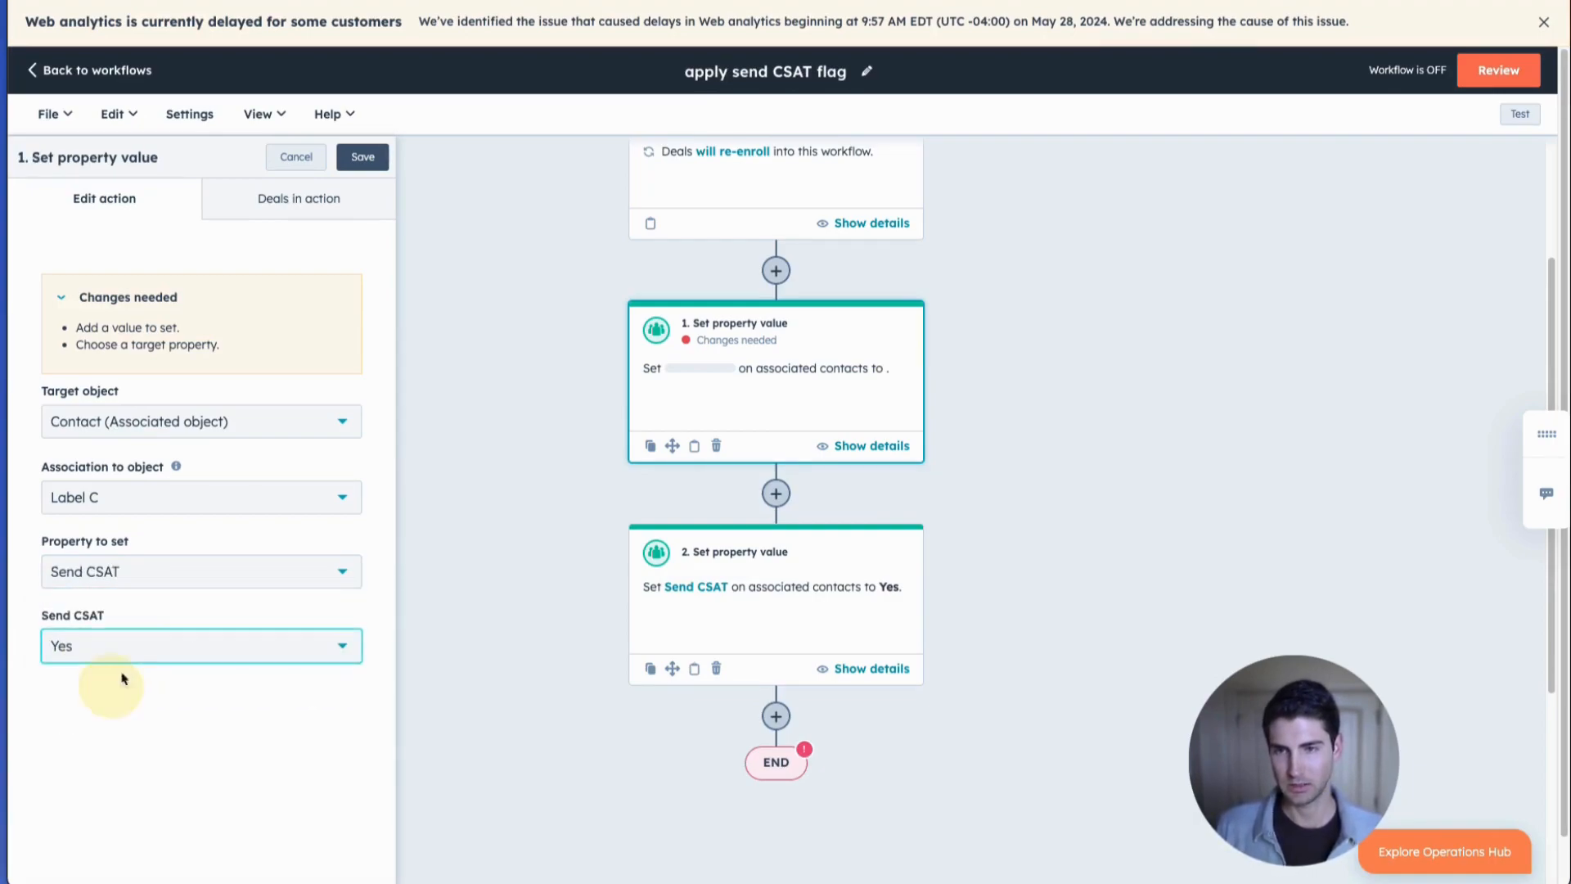
{"action": "left_click", "coordinate": [365, 156]}
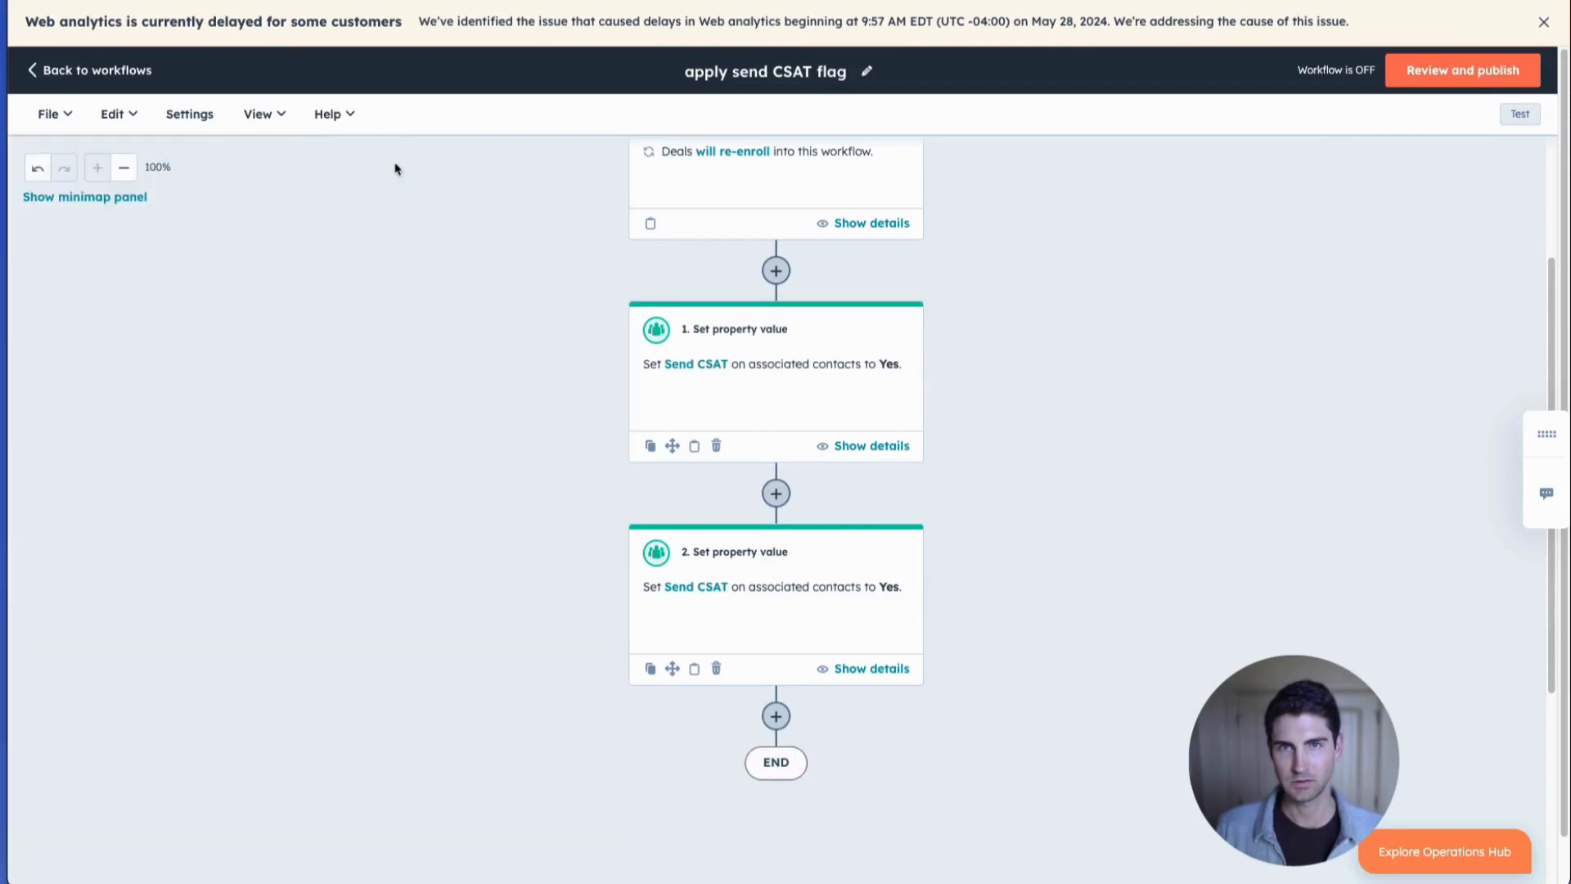
Review the workflow, enroll only deals that meet the criteria after it is turned on, and turn it on.
{"action": "scroll", "coordinate": [891, 512], "scroll_direction": "up", "scroll_amount": 2}
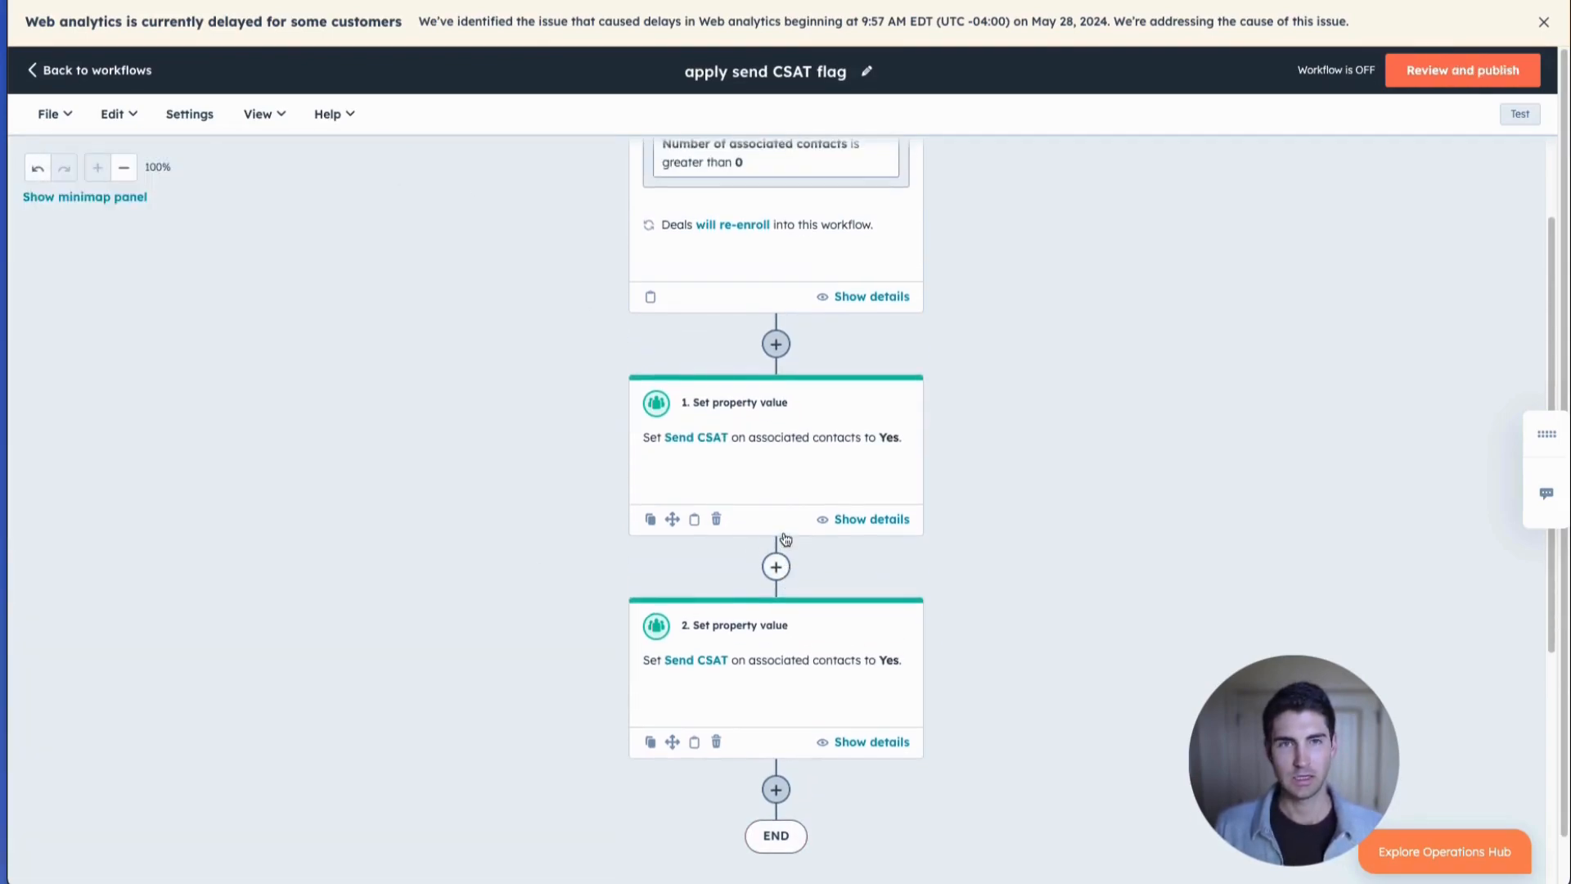
{"action": "scroll", "coordinate": [797, 507], "scroll_direction": "up", "scroll_amount": 3}
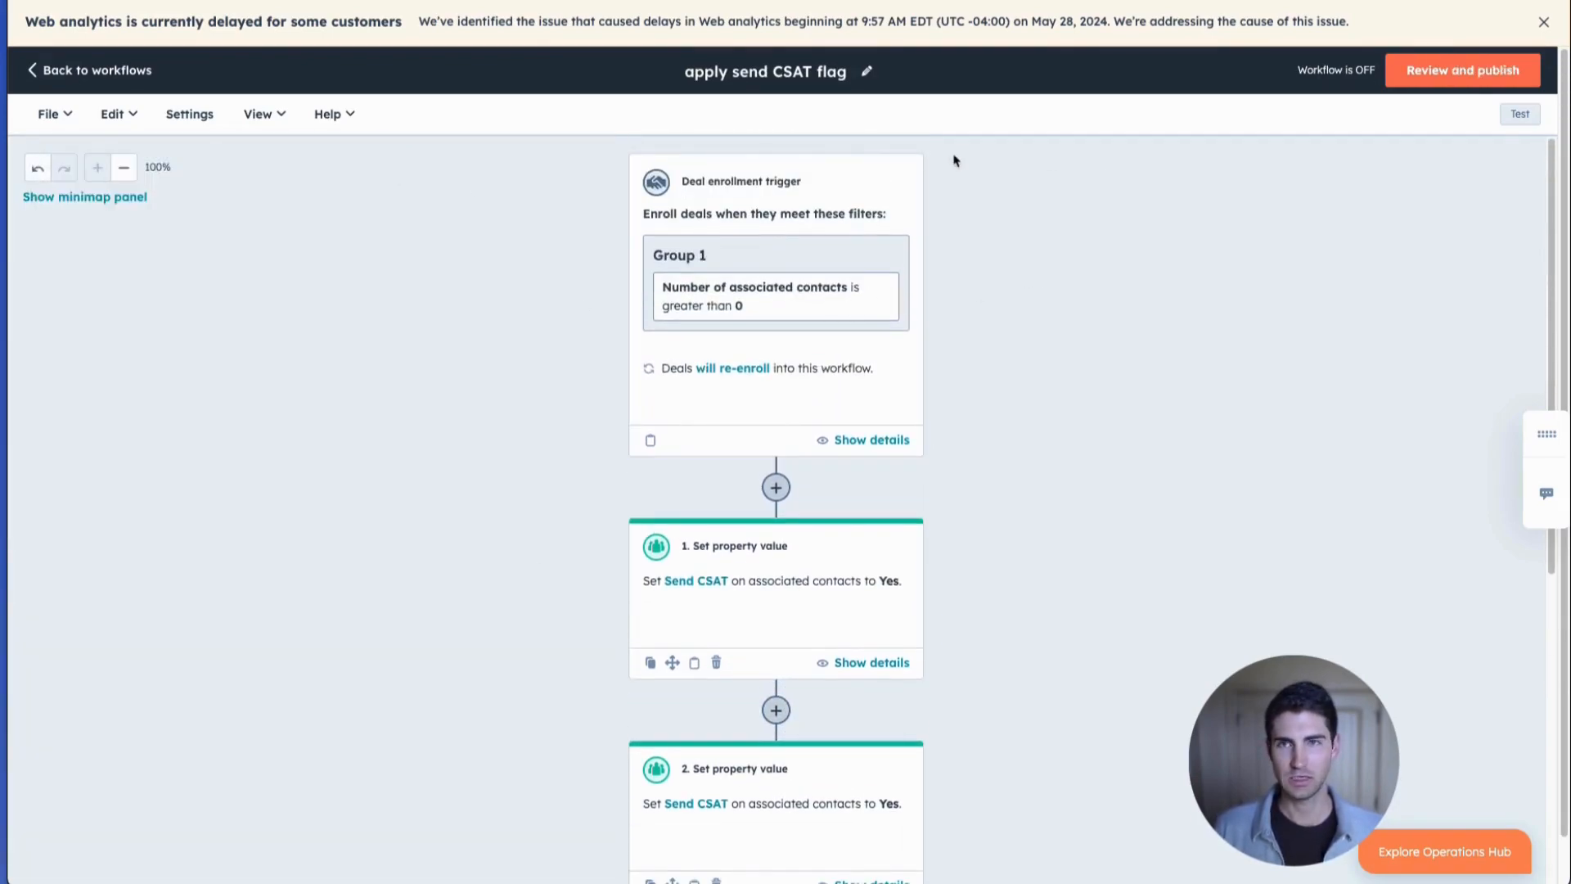
{"action": "left_click", "coordinate": [1454, 71]}
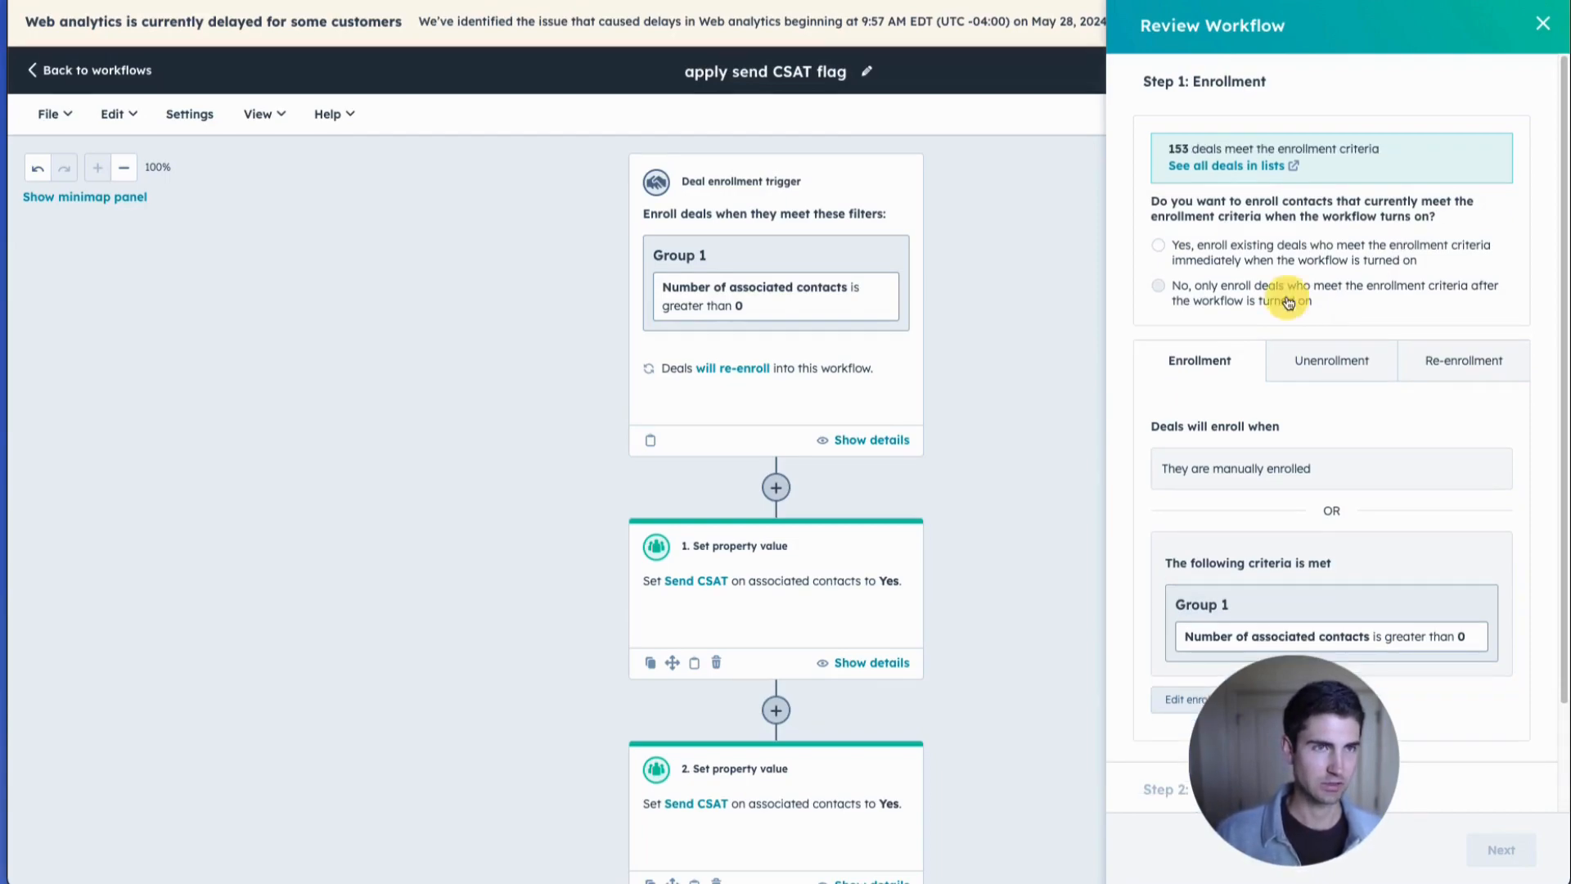
{"action": "left_click", "coordinate": [1288, 303]}
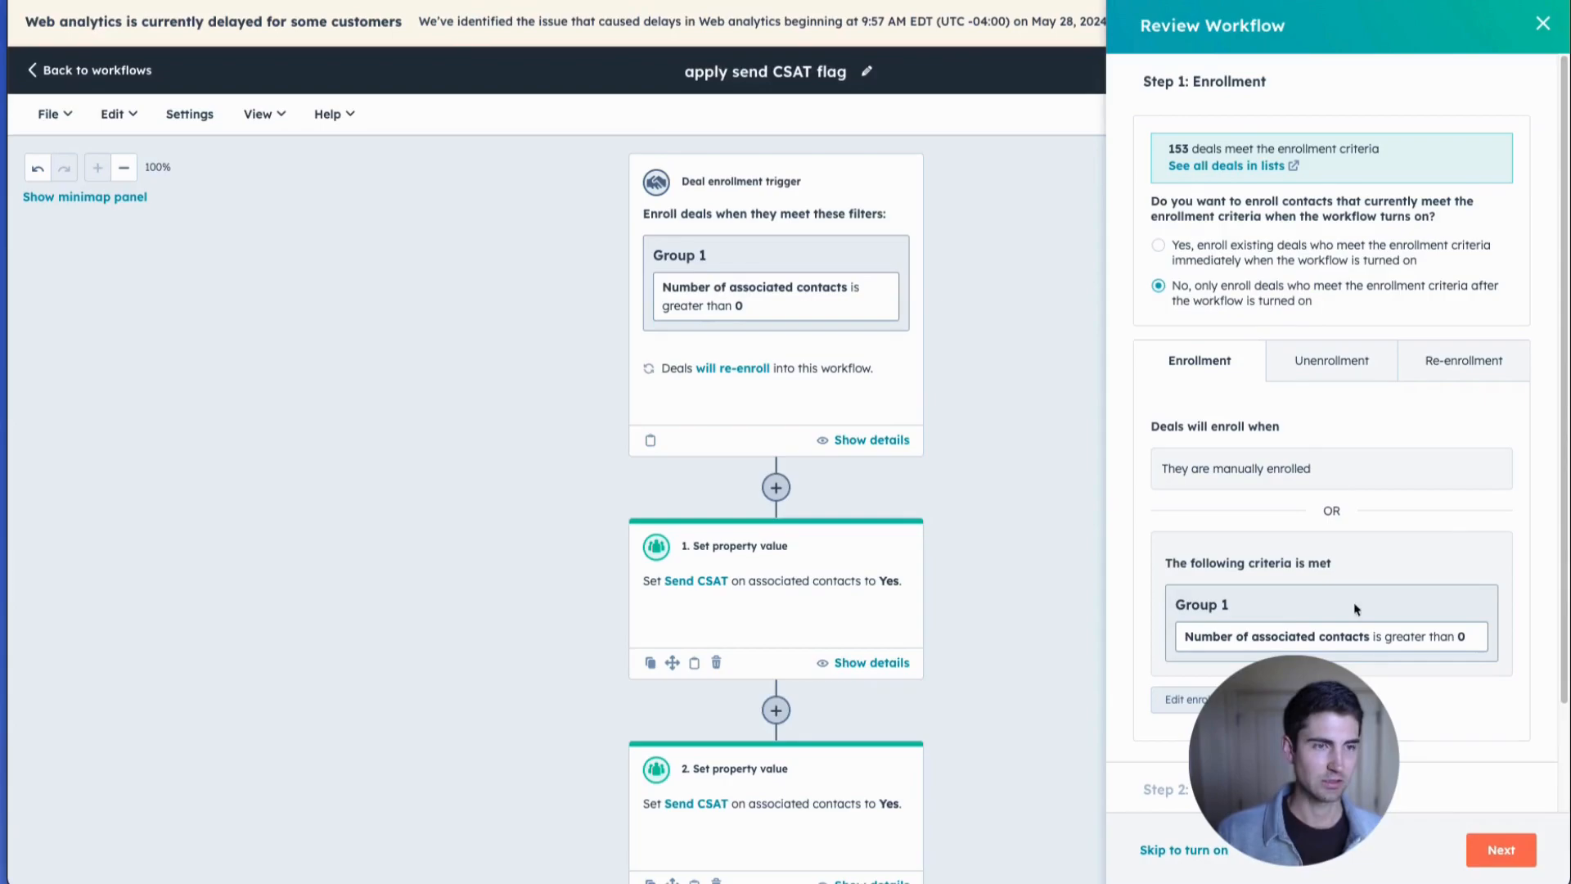
{"action": "left_click", "coordinate": [1514, 851]}
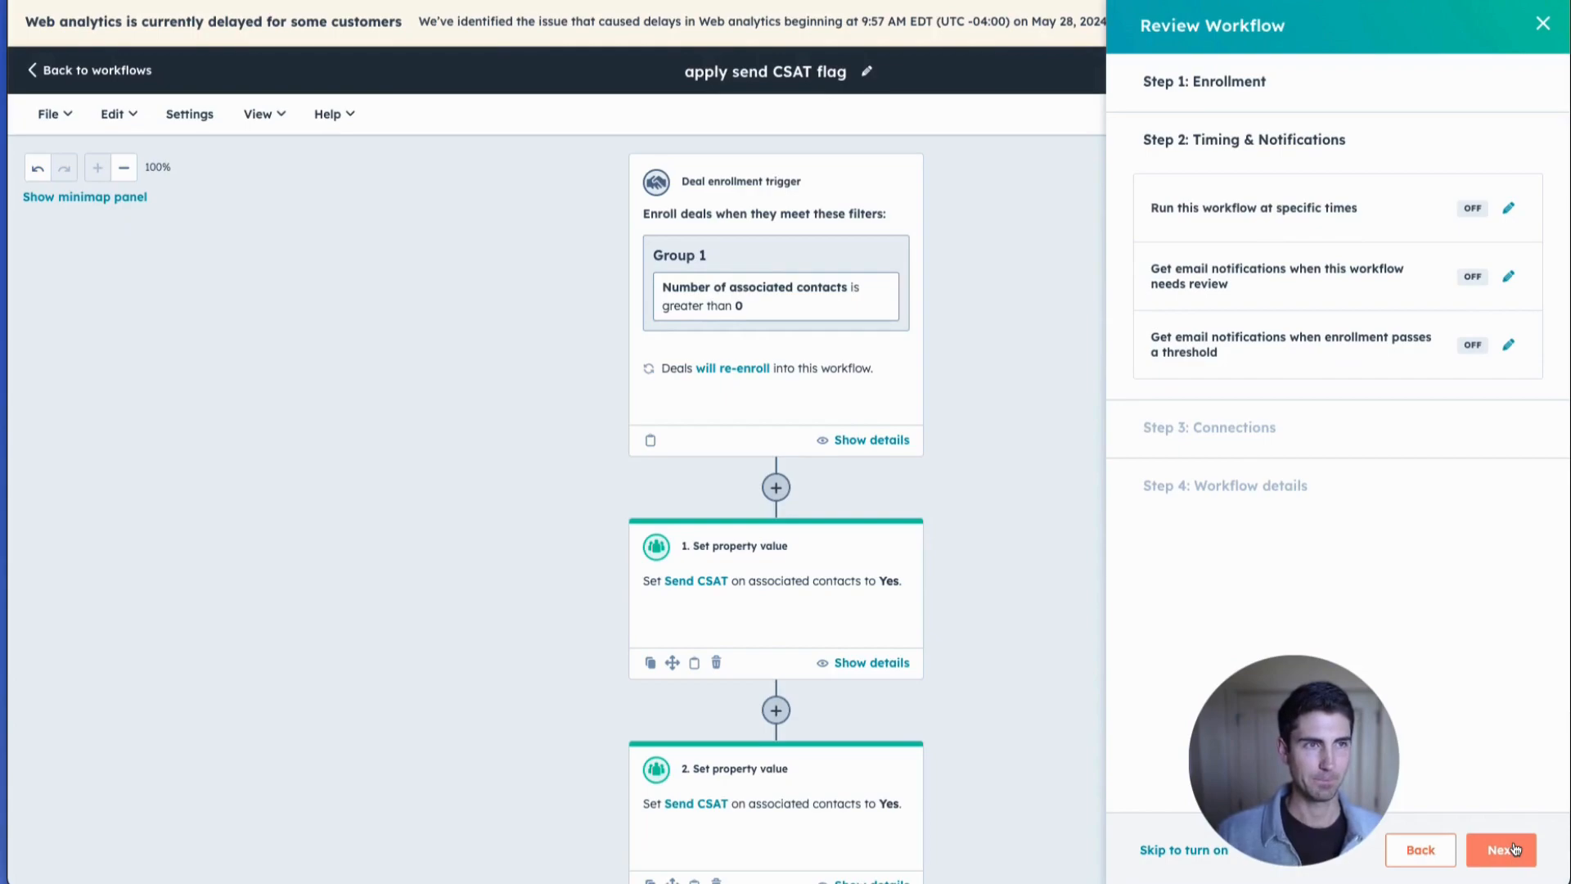
{"action": "left_click", "coordinate": [1499, 847]}
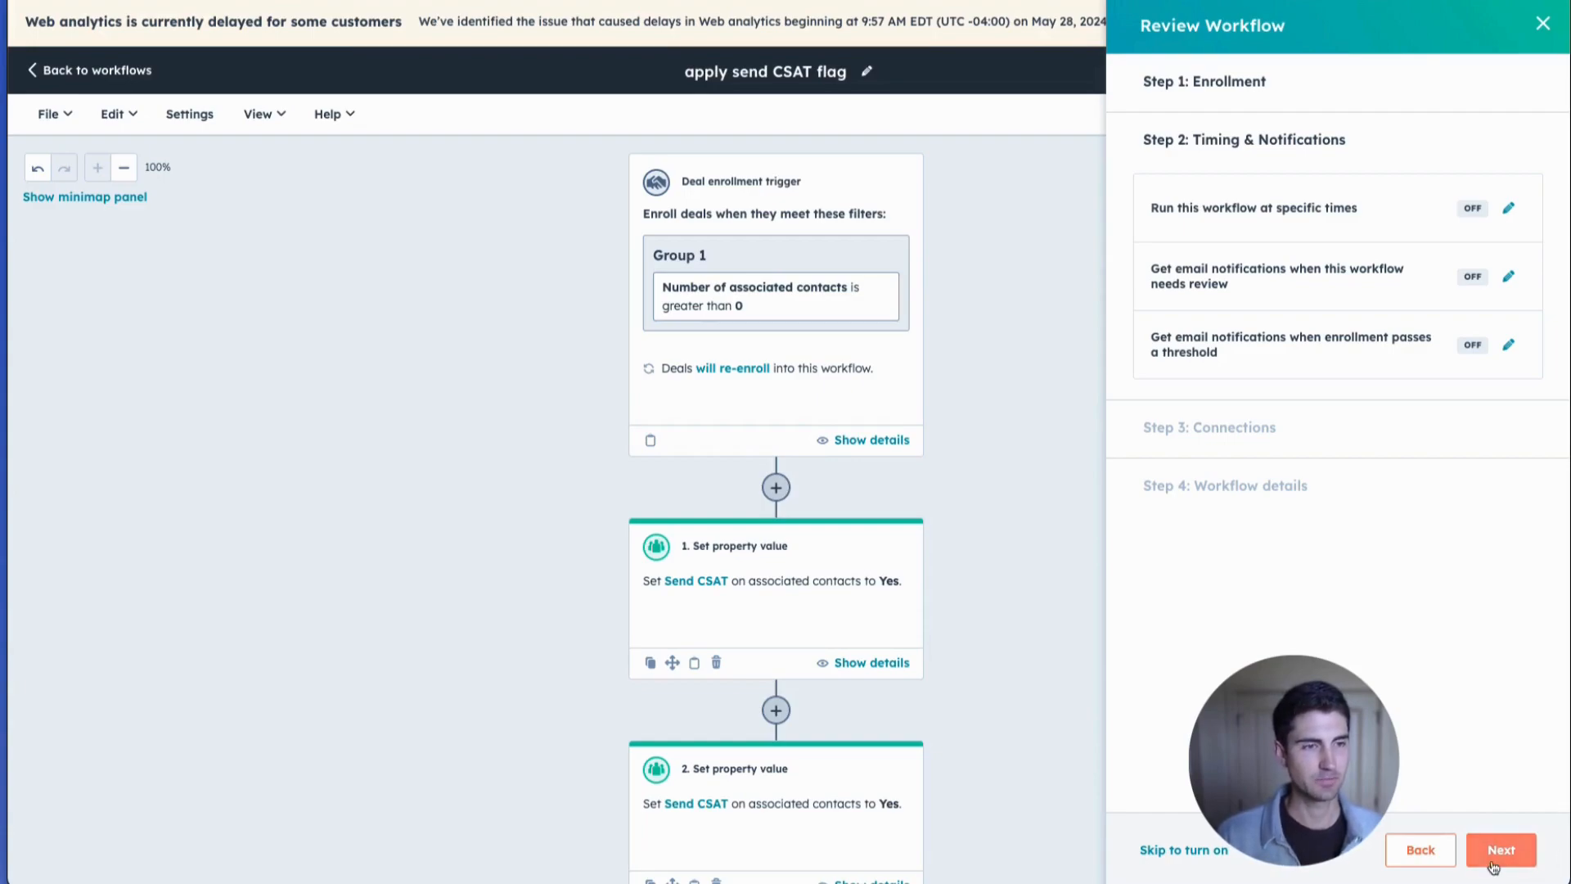
{"action": "left_click", "coordinate": [1474, 861]}
{"action": "left_click", "coordinate": [1481, 860]}
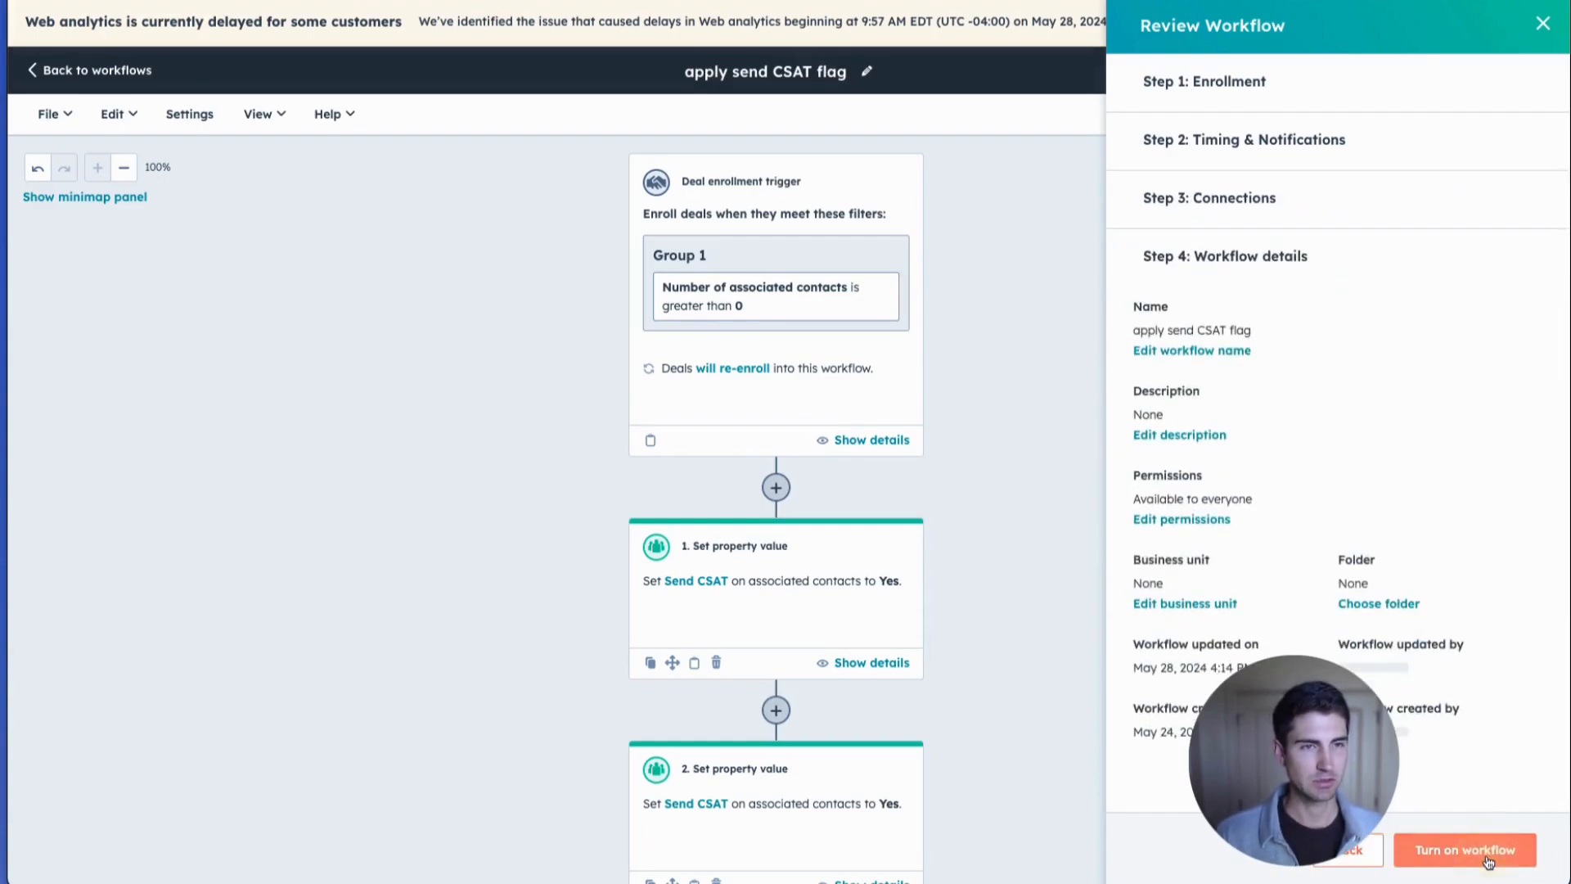
{"action": "left_click", "coordinate": [1488, 860]}
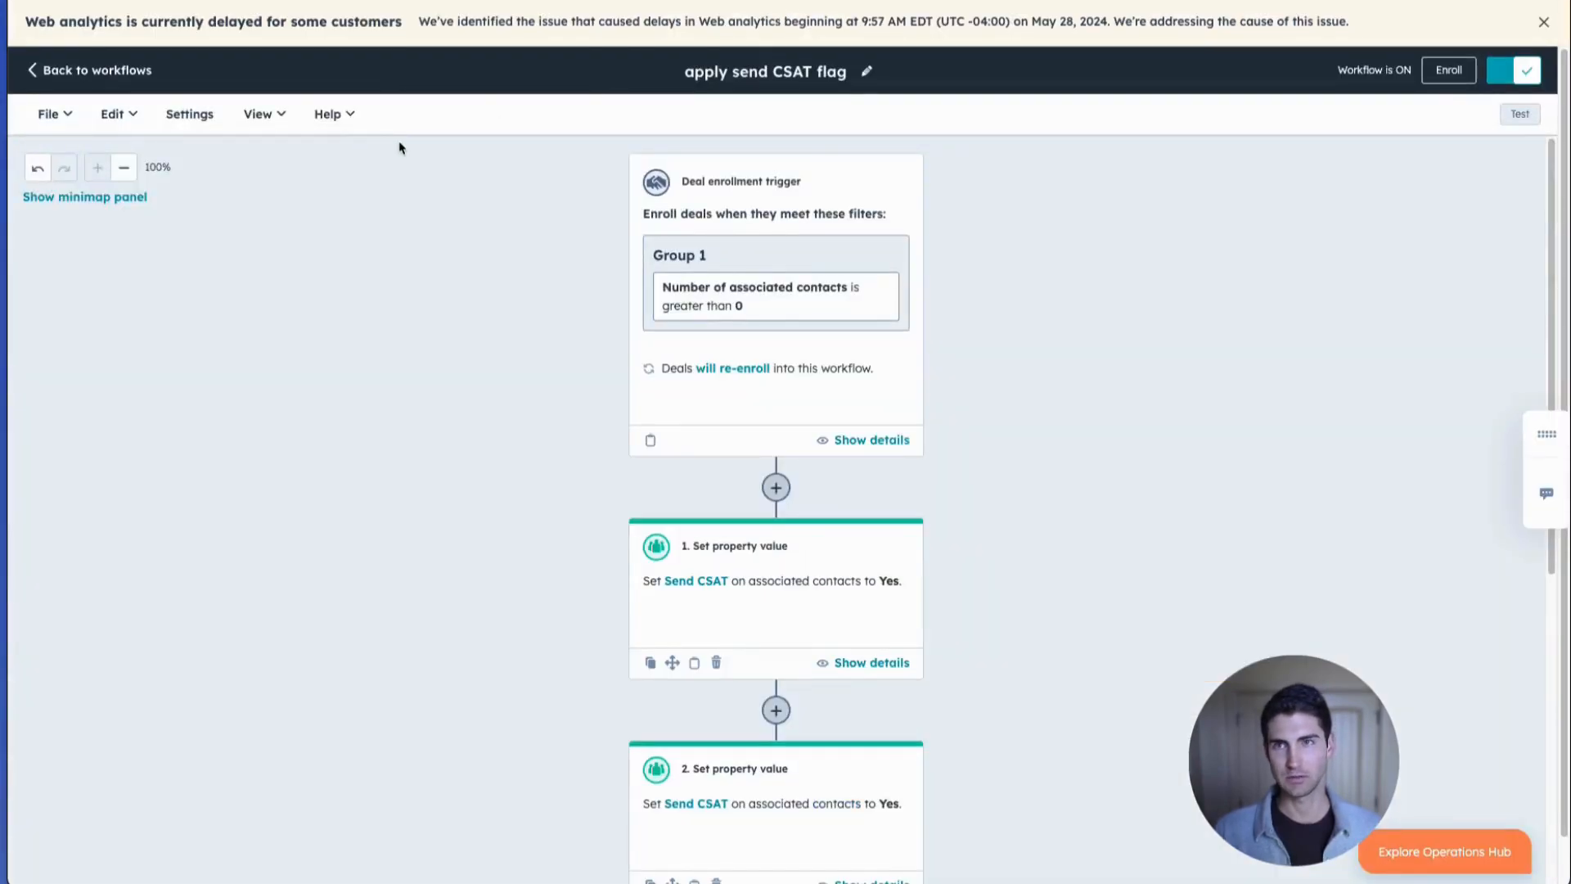
Leave the workflow editor and open the account's feedback surveys.
{"action": "left_click", "coordinate": [150, 71]}
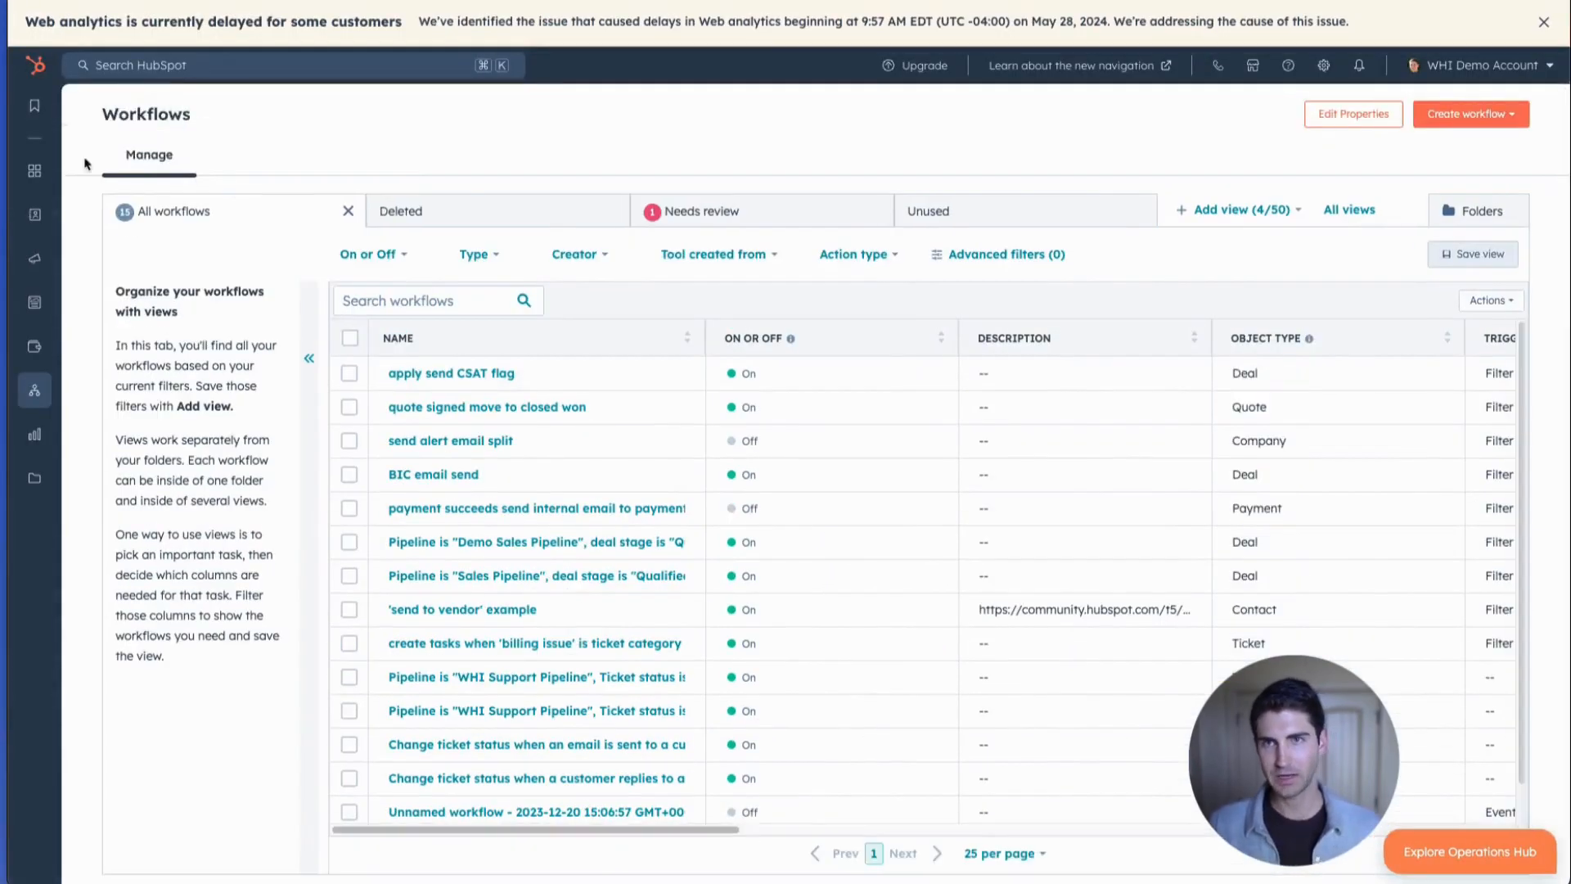
{"action": "mouse_move", "coordinate": [51, 322]}
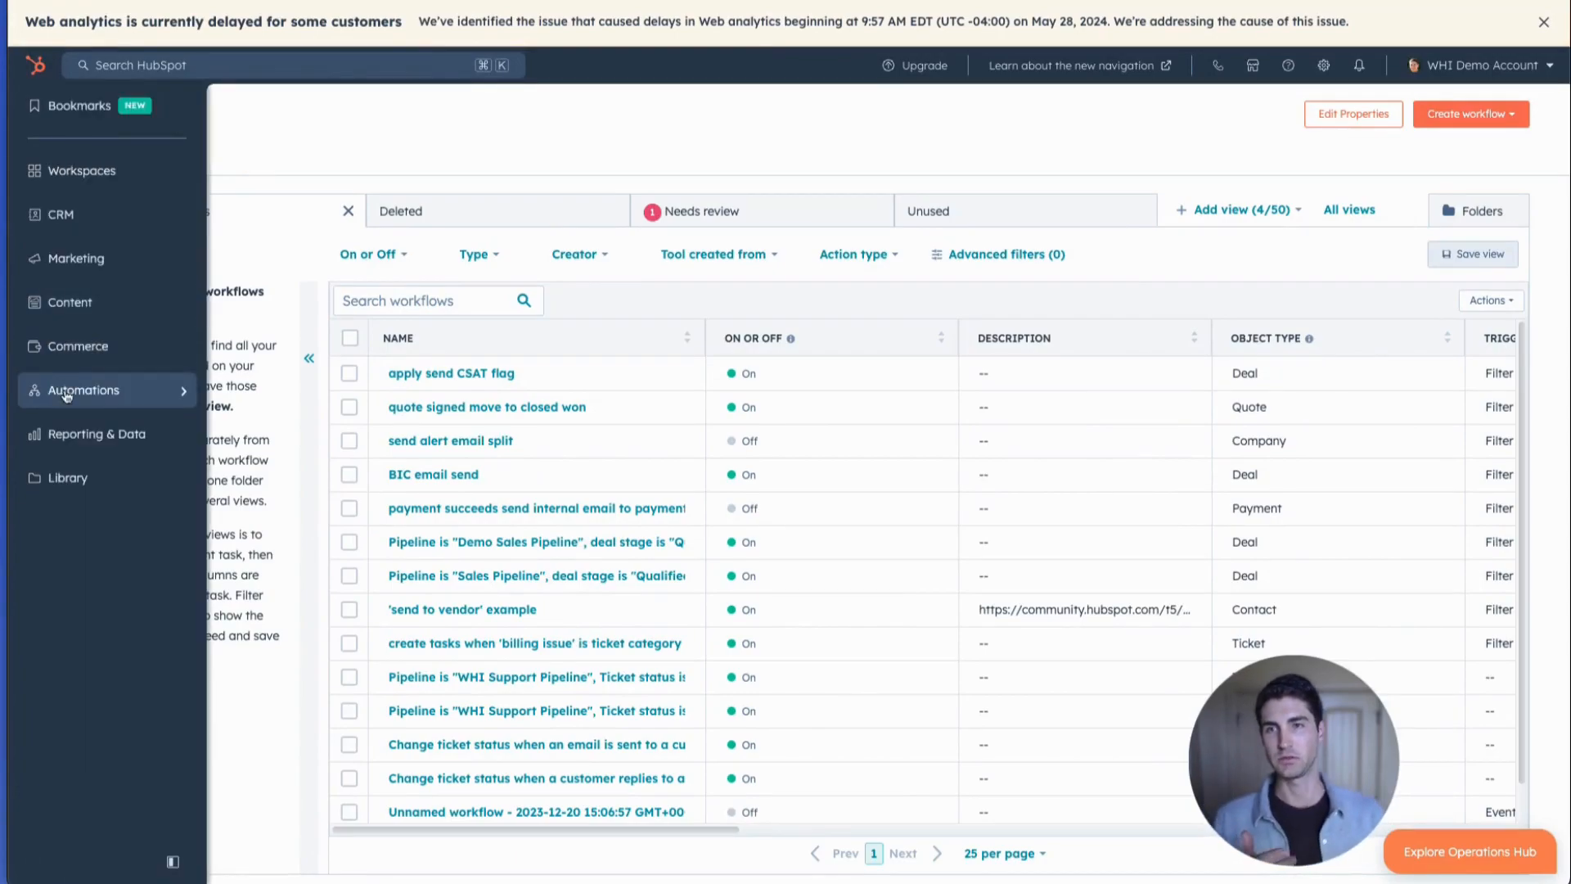
{"action": "mouse_move", "coordinate": [67, 393]}
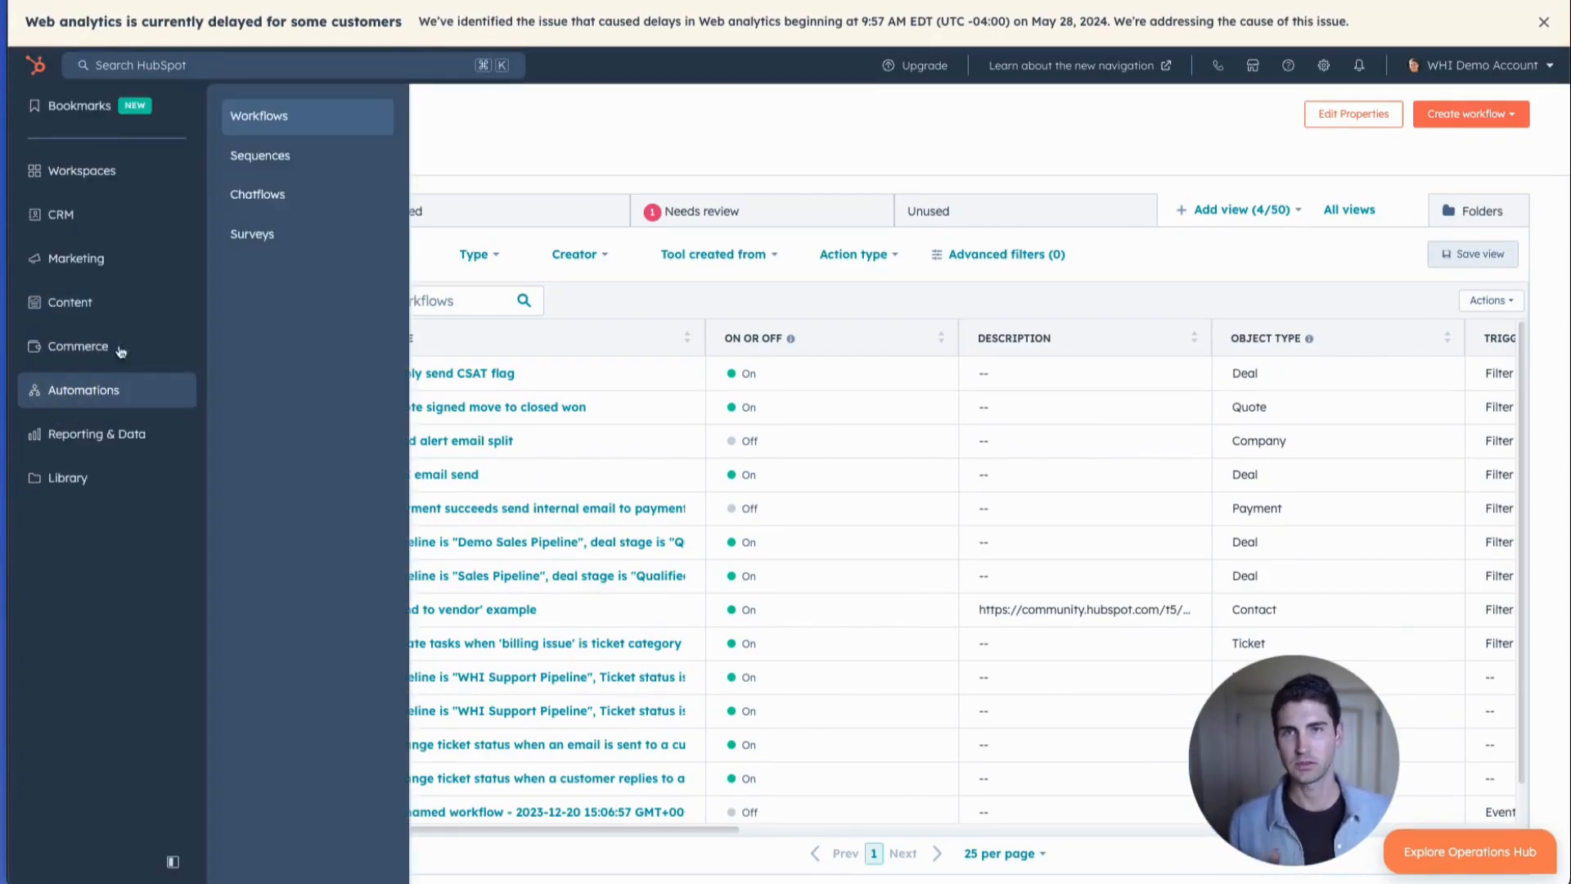
{"action": "left_click", "coordinate": [289, 237]}
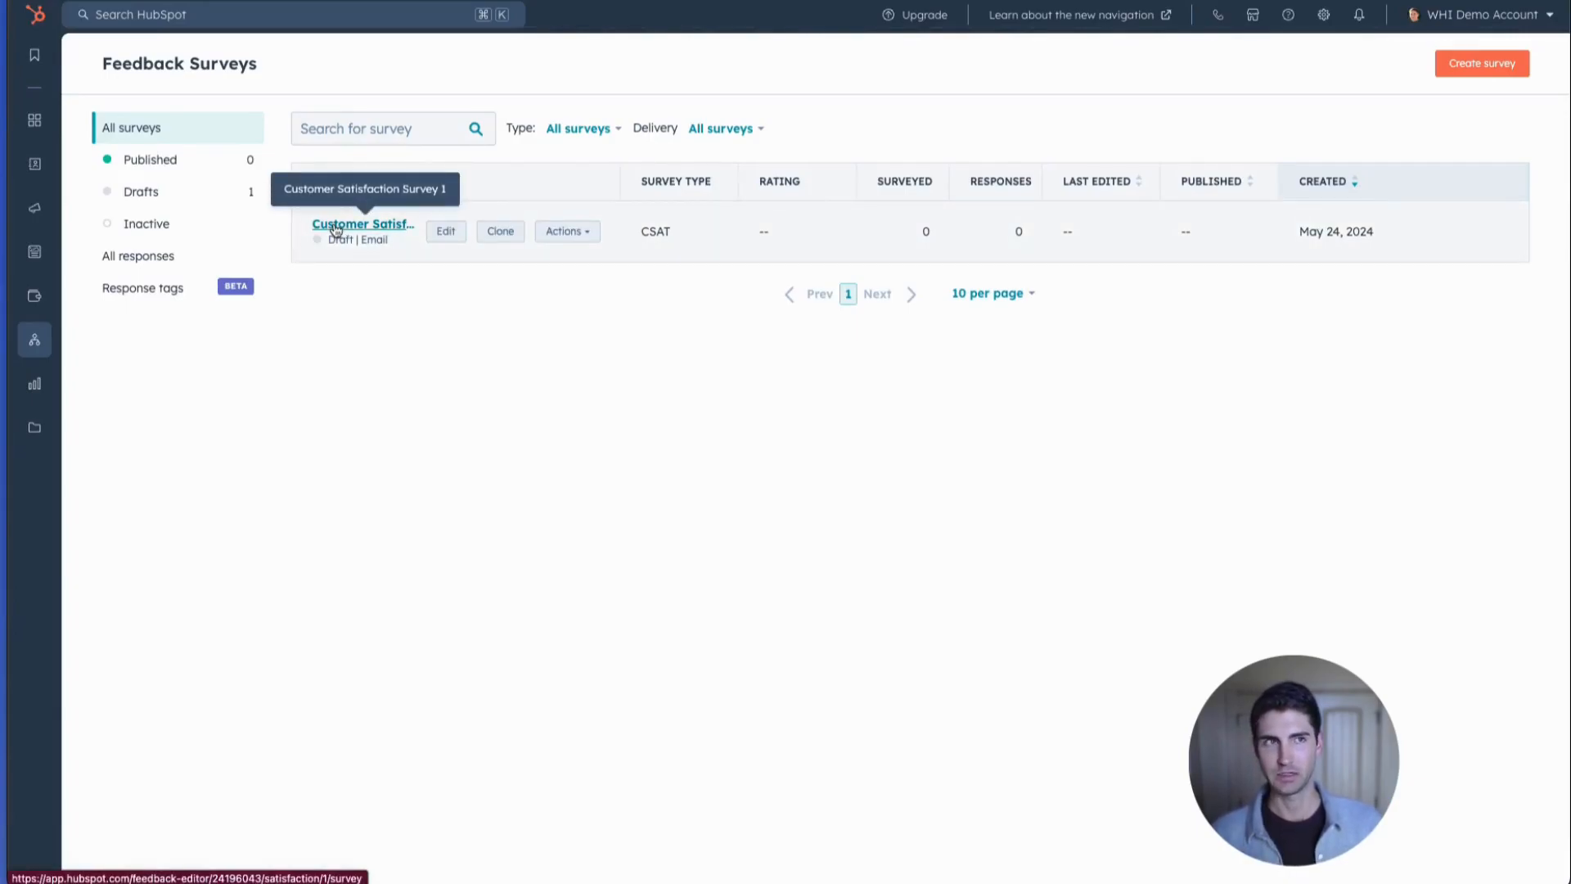
{"action": "left_click", "coordinate": [1494, 65]}
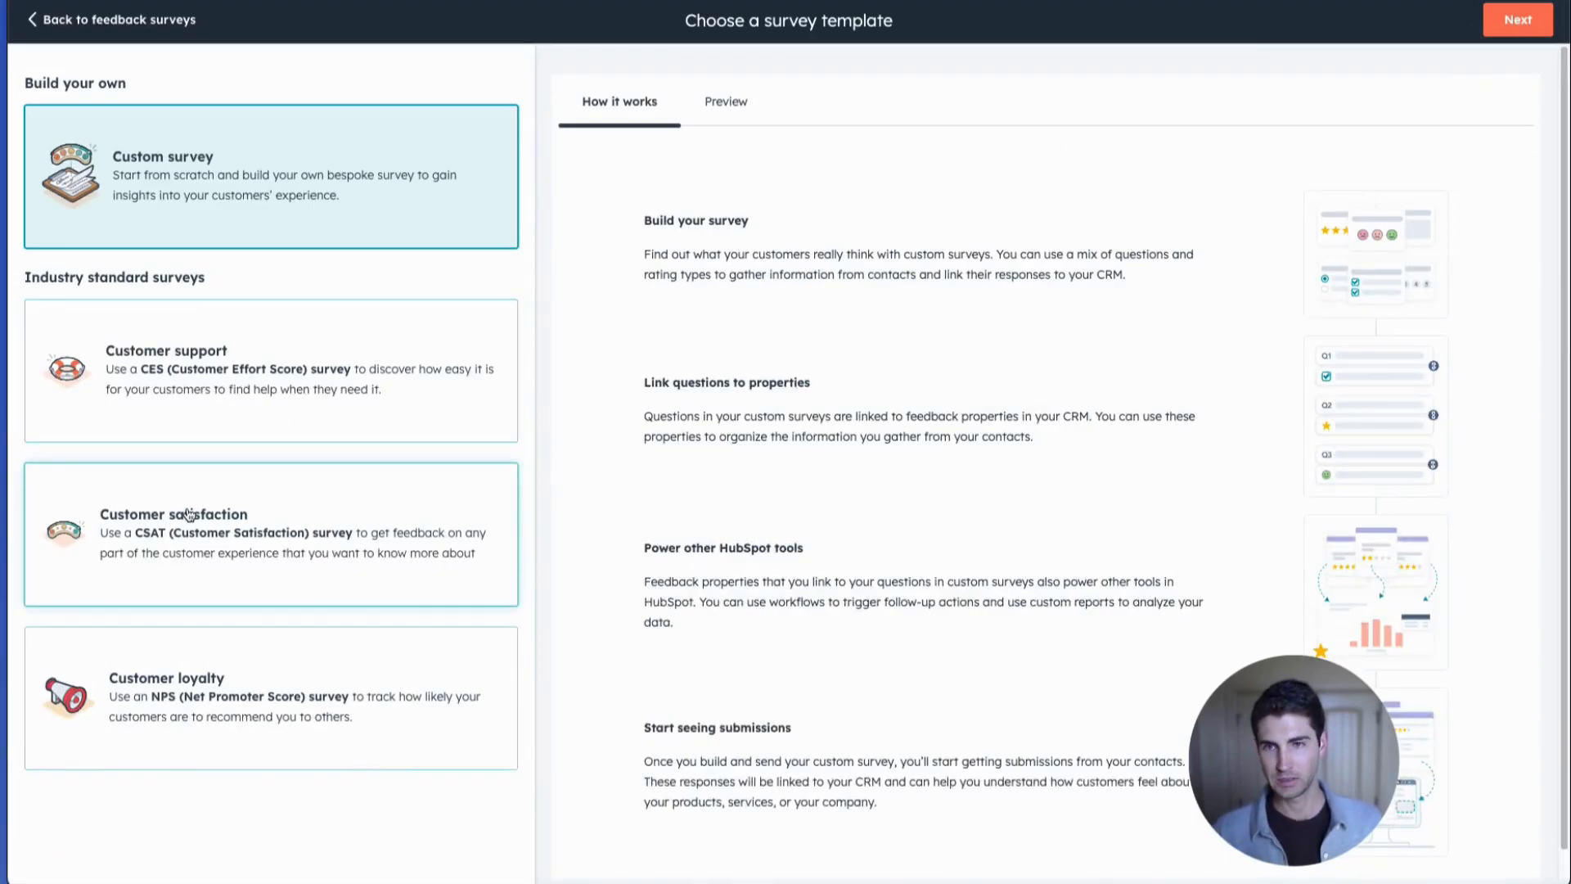
{"action": "left_click", "coordinate": [189, 513]}
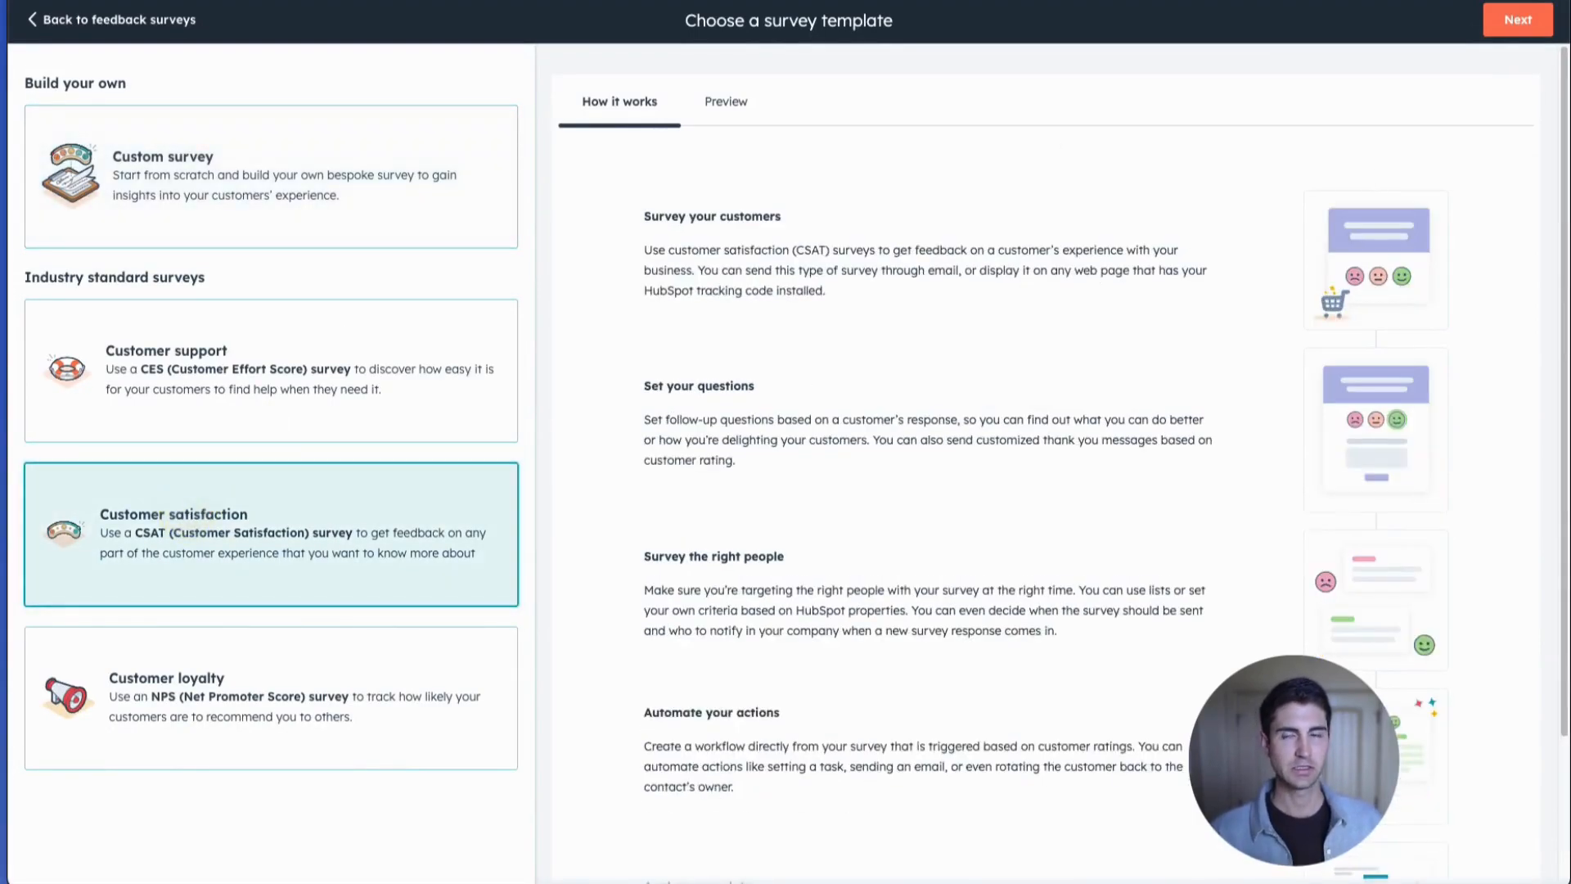
{"action": "left_click", "coordinate": [37, 20]}
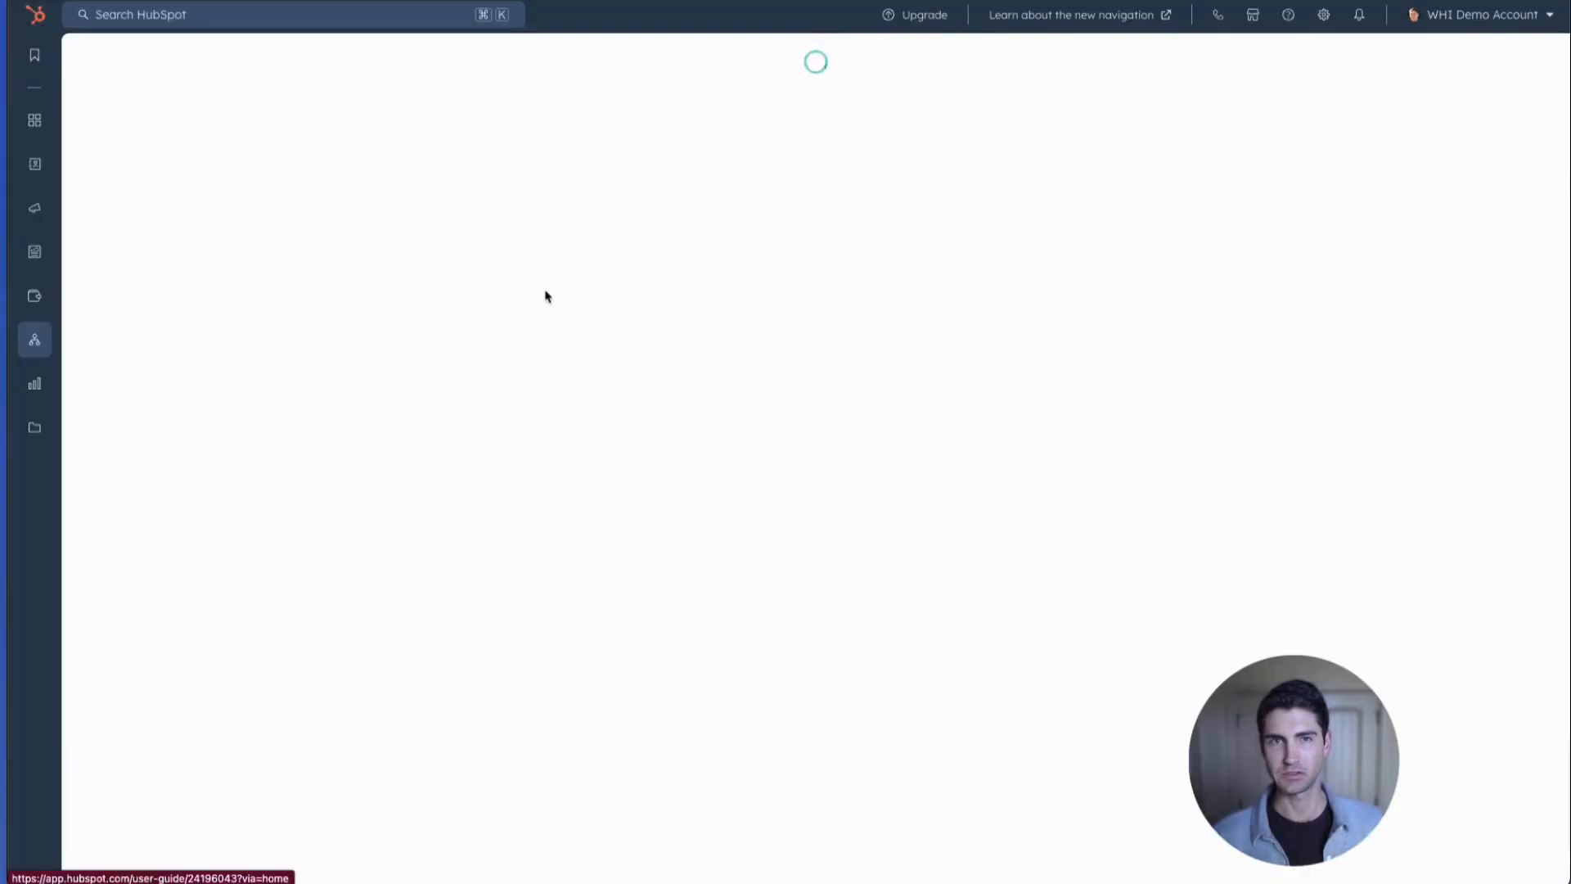
Open the draft Customer Satisfaction Survey 1 for editing and go to its recipient settings.
{"action": "left_click", "coordinate": [393, 226]}
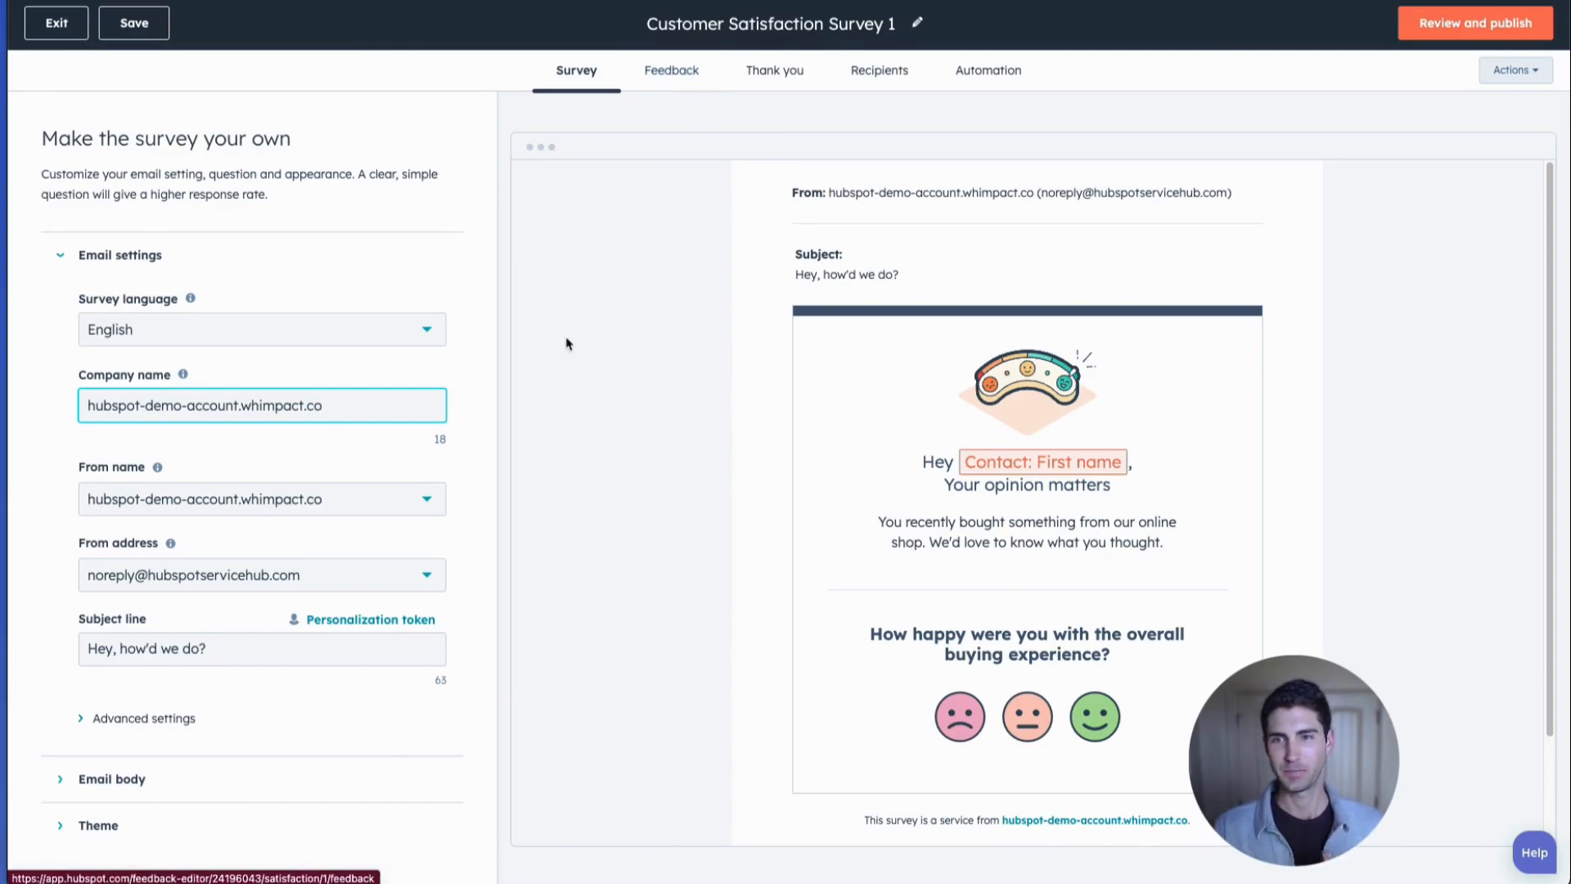
{"action": "left_click", "coordinate": [992, 75]}
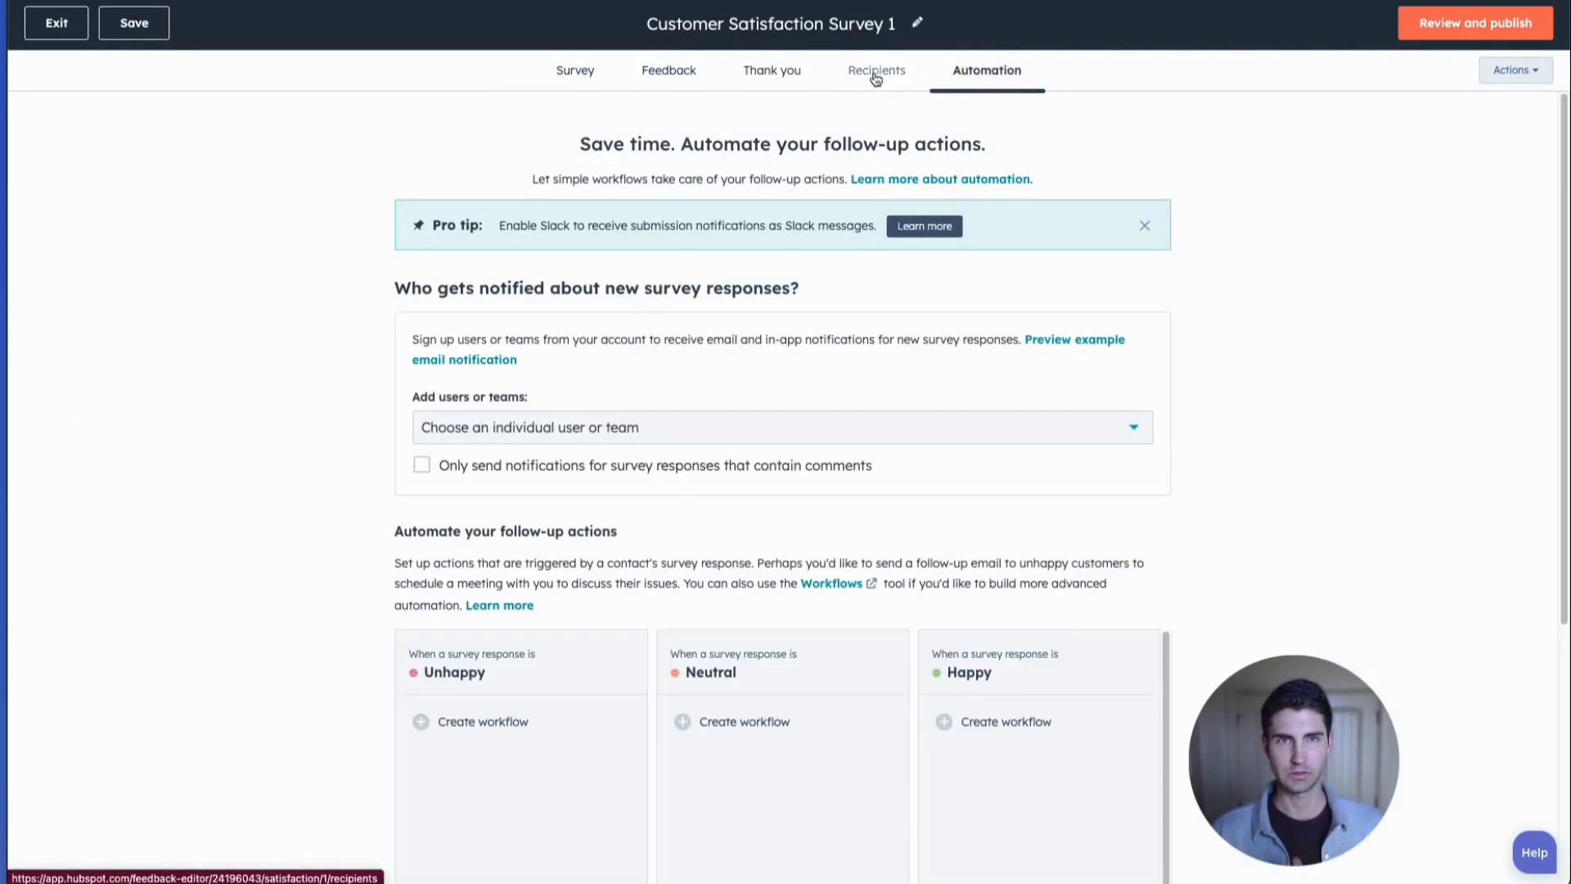
{"action": "left_click", "coordinate": [876, 75]}
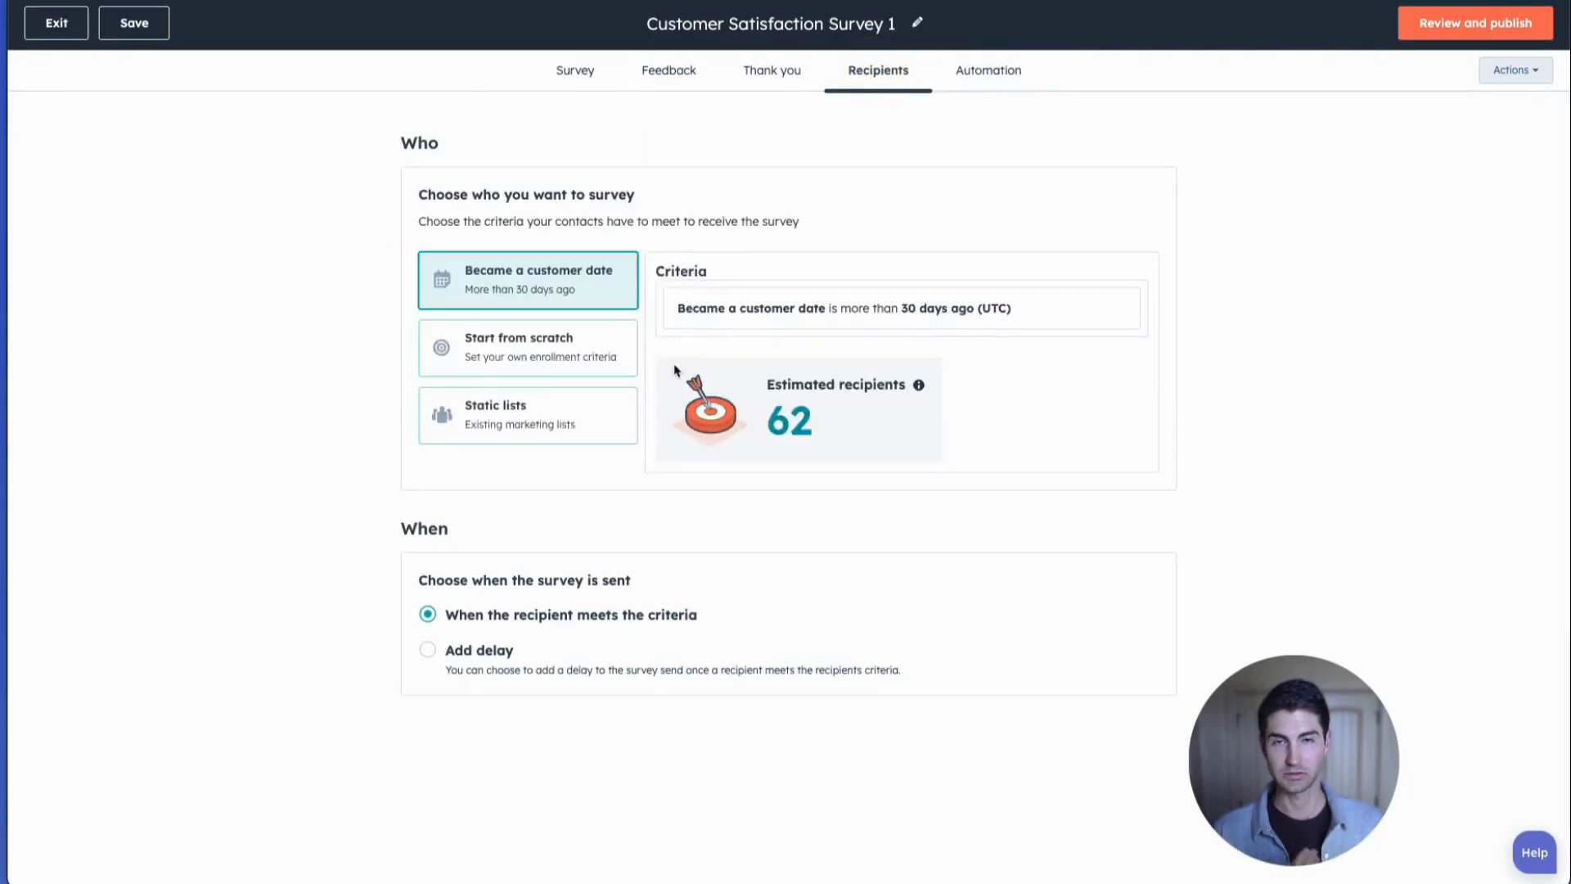
Build the survey's recipient criteria from scratch with the deal property Is Closed Won equal to True.
{"action": "left_click", "coordinate": [617, 359]}
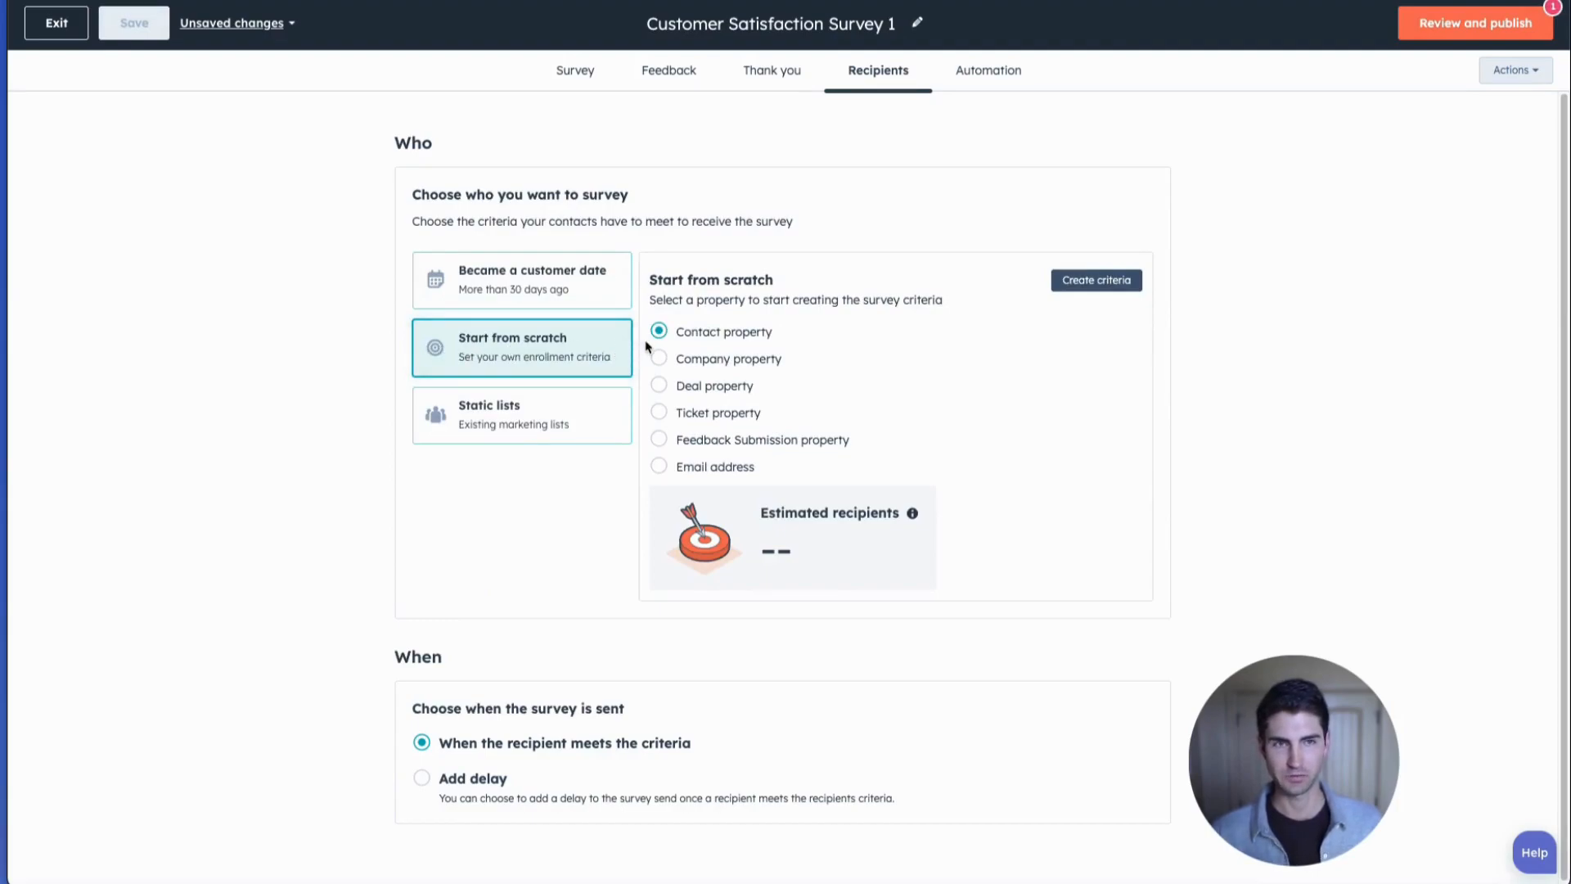
{"action": "left_click", "coordinate": [716, 391]}
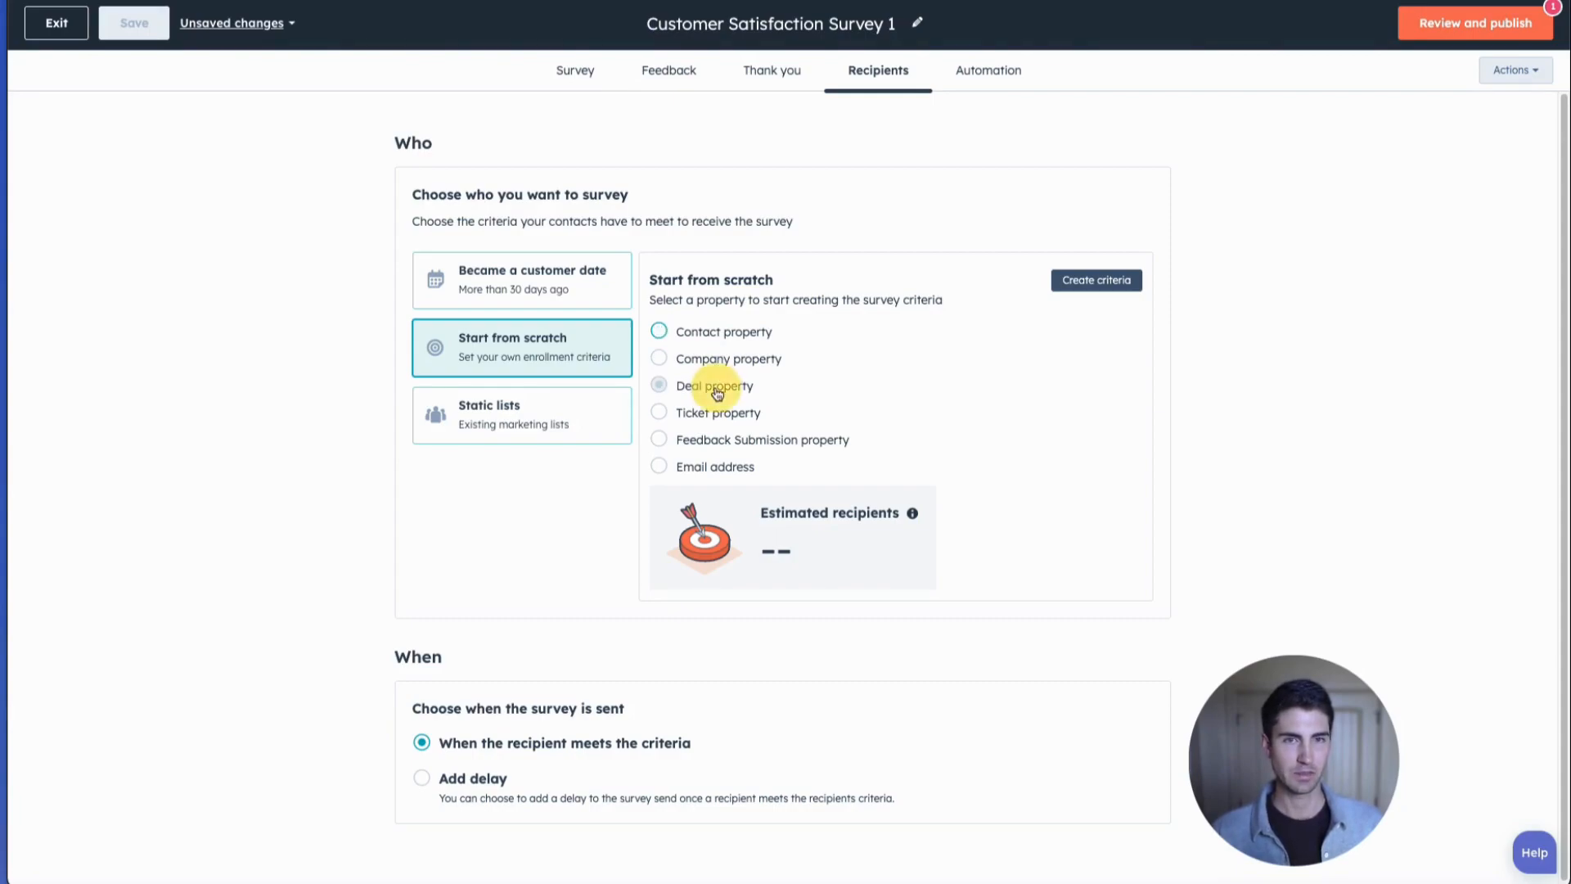
{"action": "left_click", "coordinate": [1134, 279]}
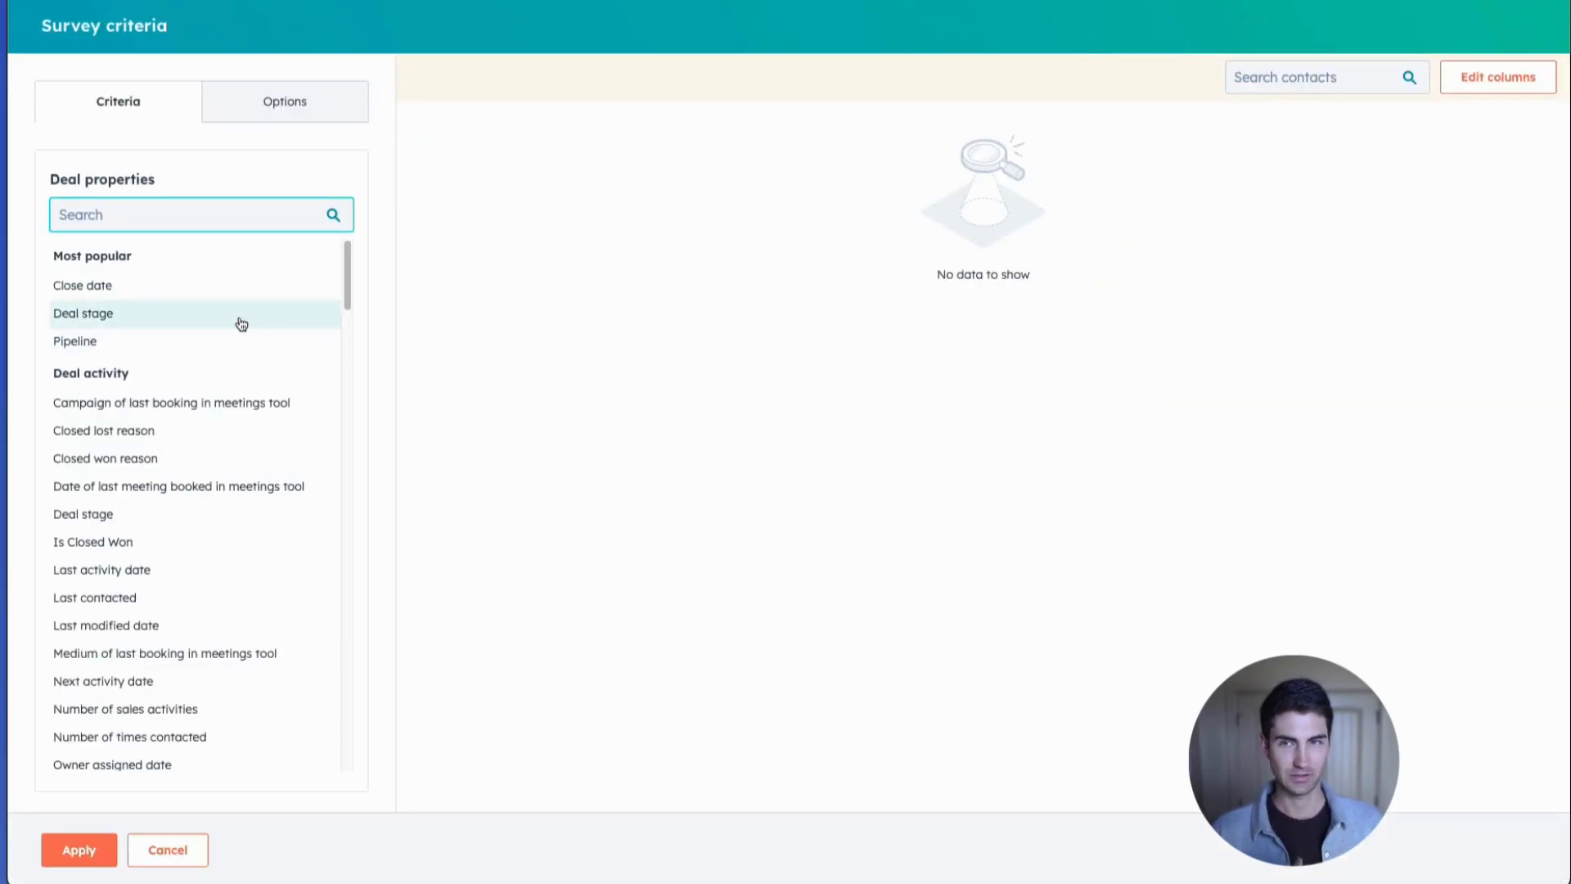
{"action": "type", "text": "is"}
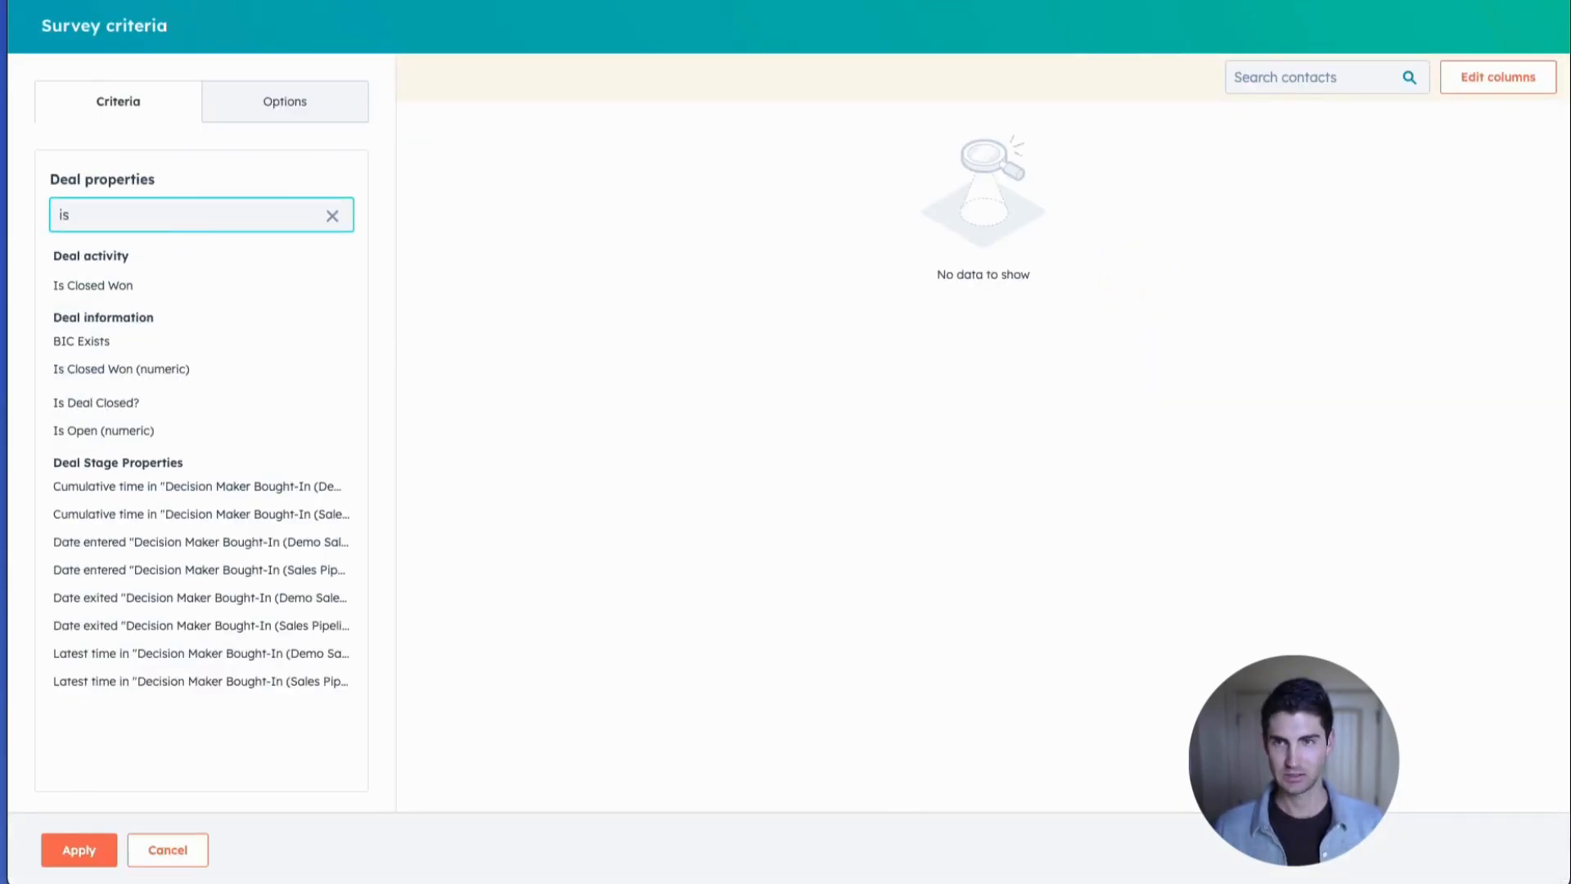
{"action": "left_click", "coordinate": [100, 284]}
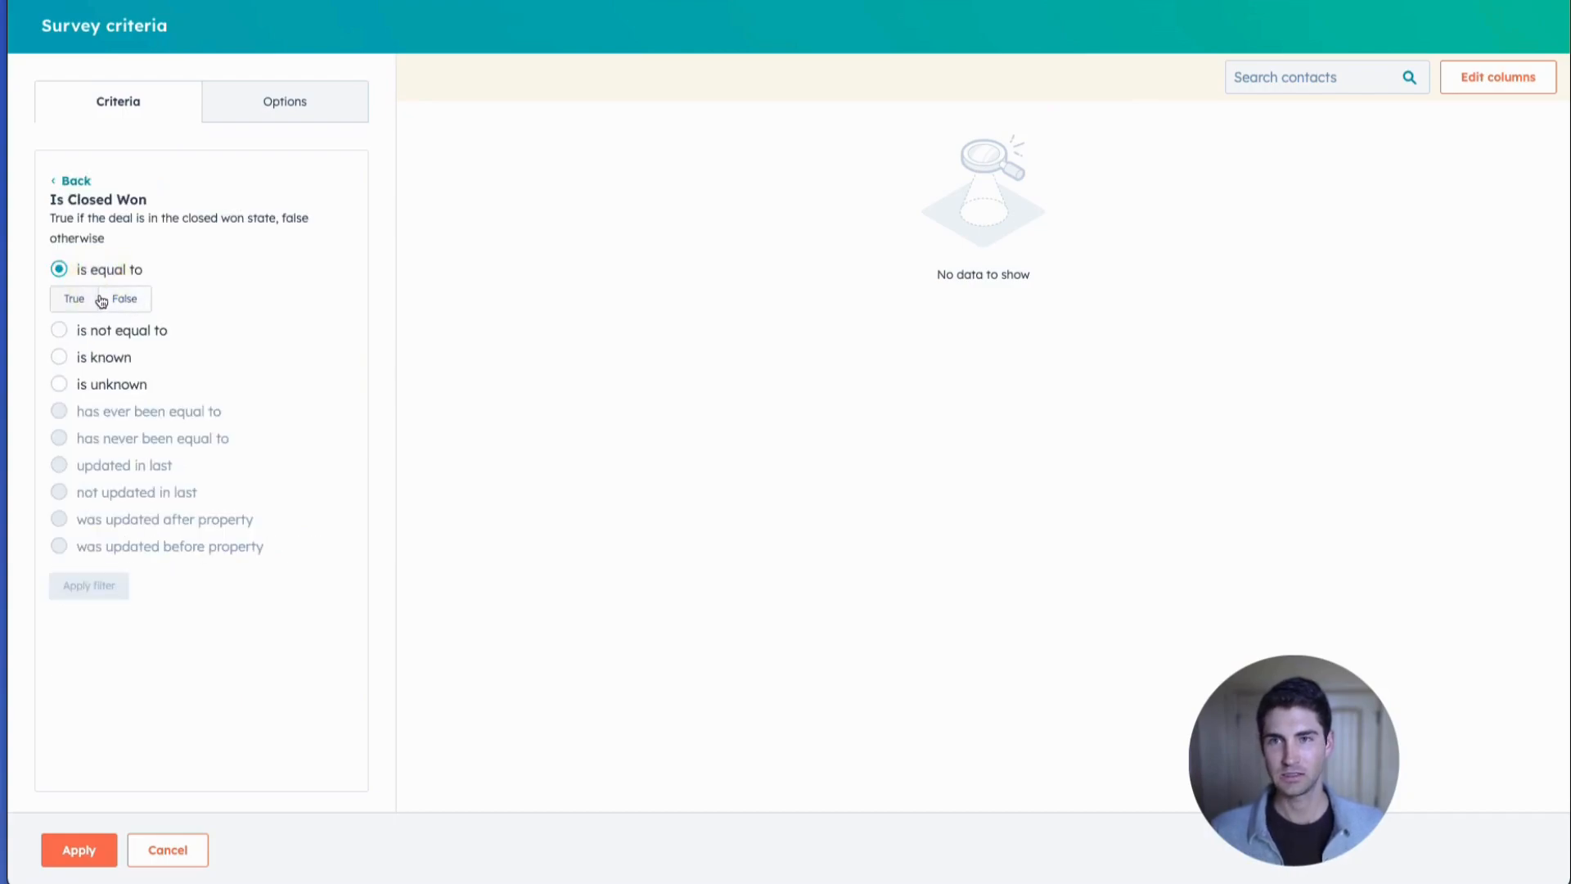
{"action": "left_click", "coordinate": [85, 301]}
{"action": "left_click", "coordinate": [107, 594]}
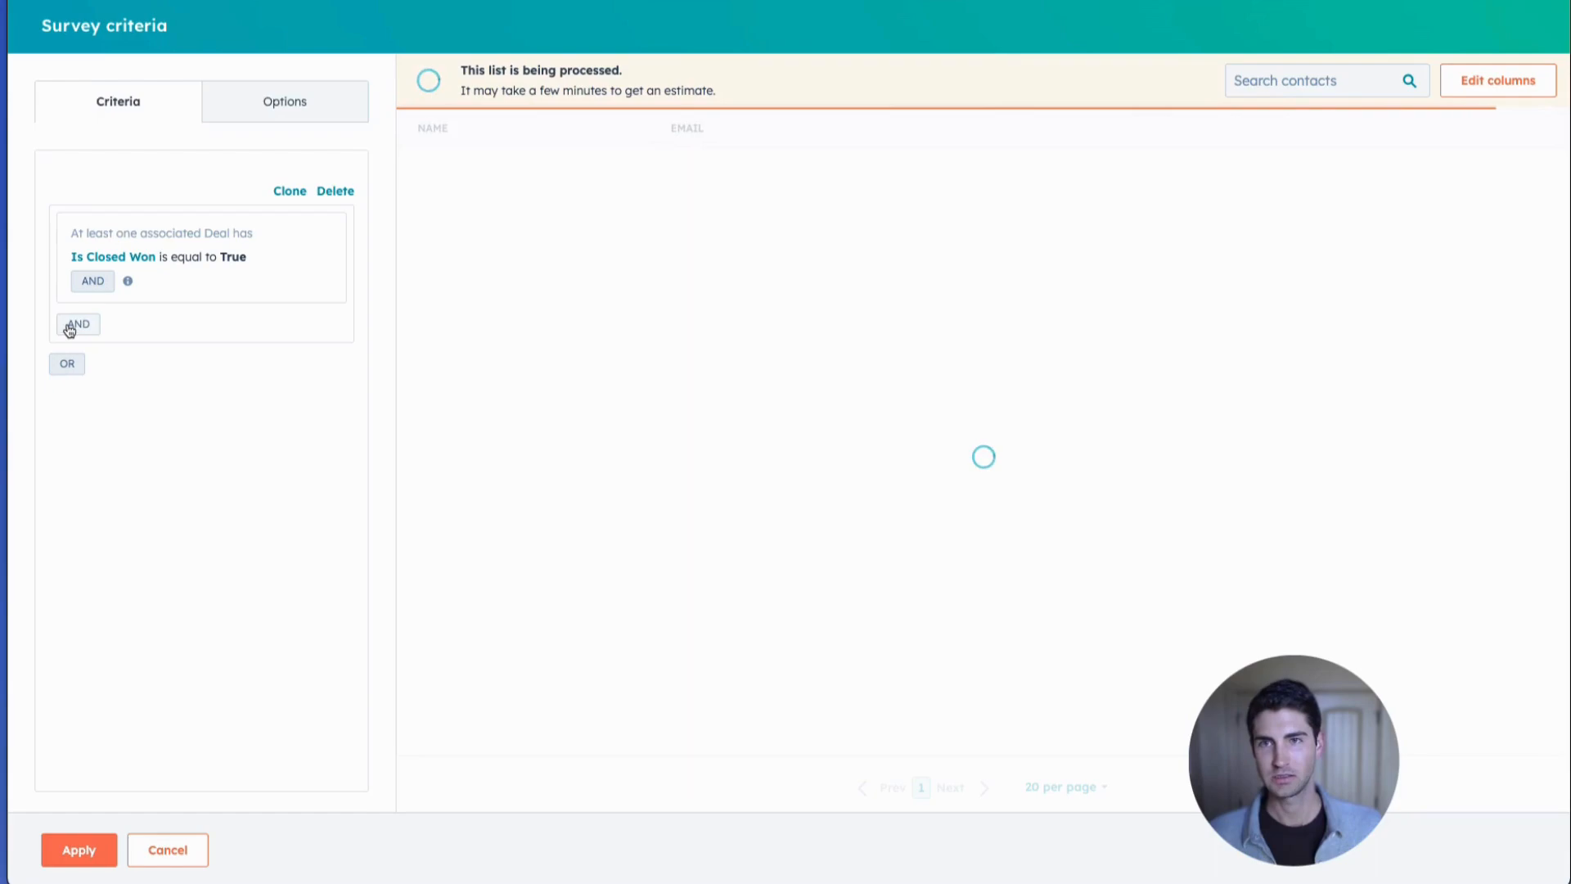
Add an AND condition to the survey criteria requiring the contact property Send CSAT to be any of Yes.
{"action": "left_click", "coordinate": [69, 328]}
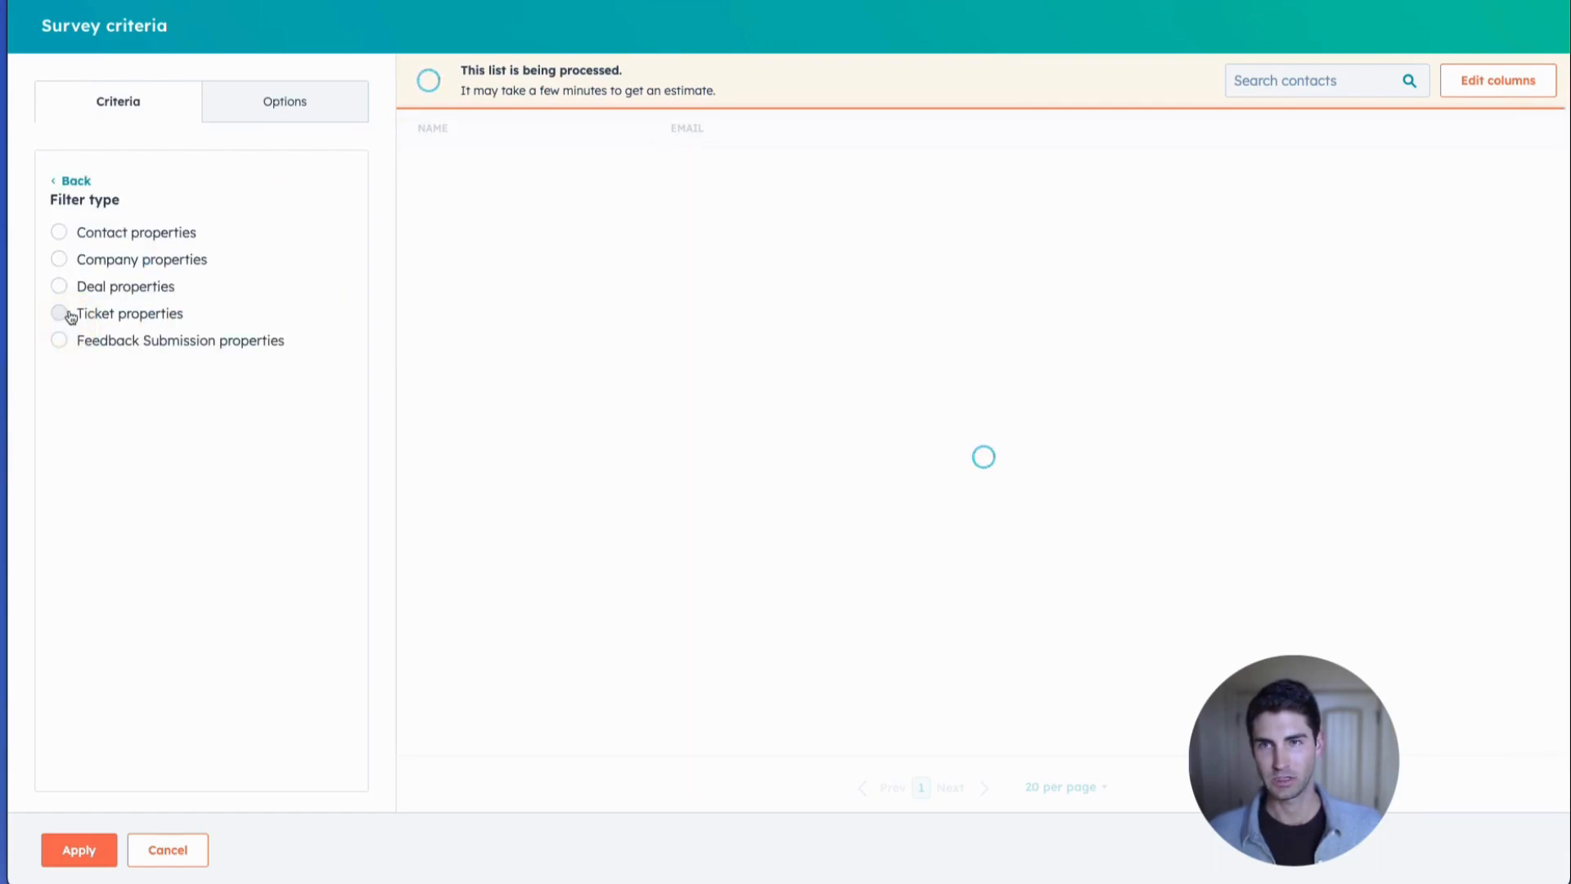
{"action": "left_click", "coordinate": [98, 233]}
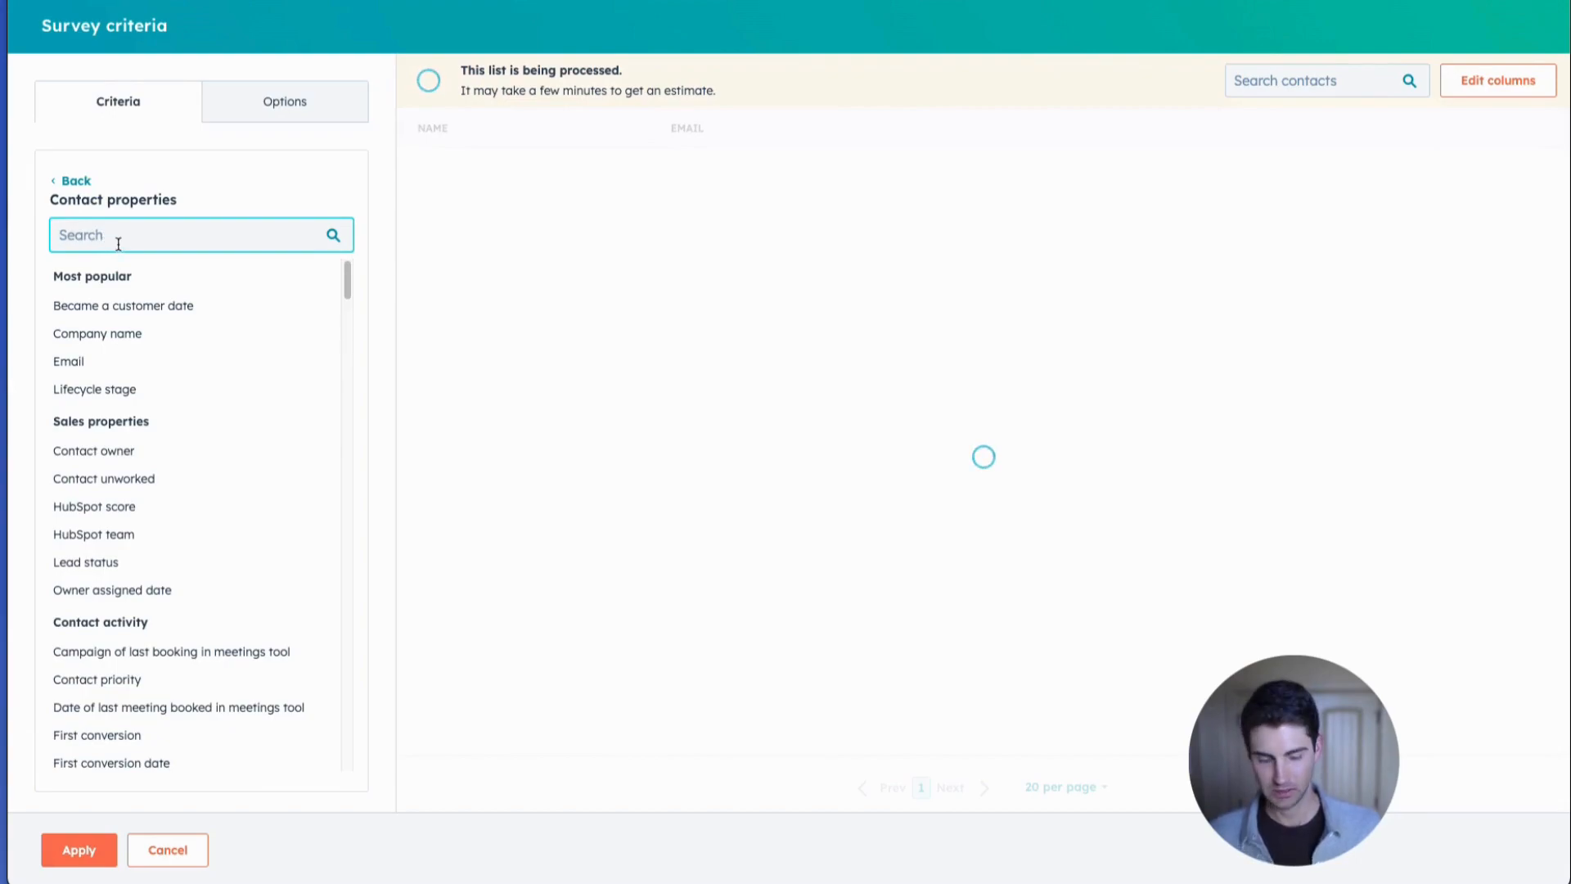
{"action": "type", "text": "send"}
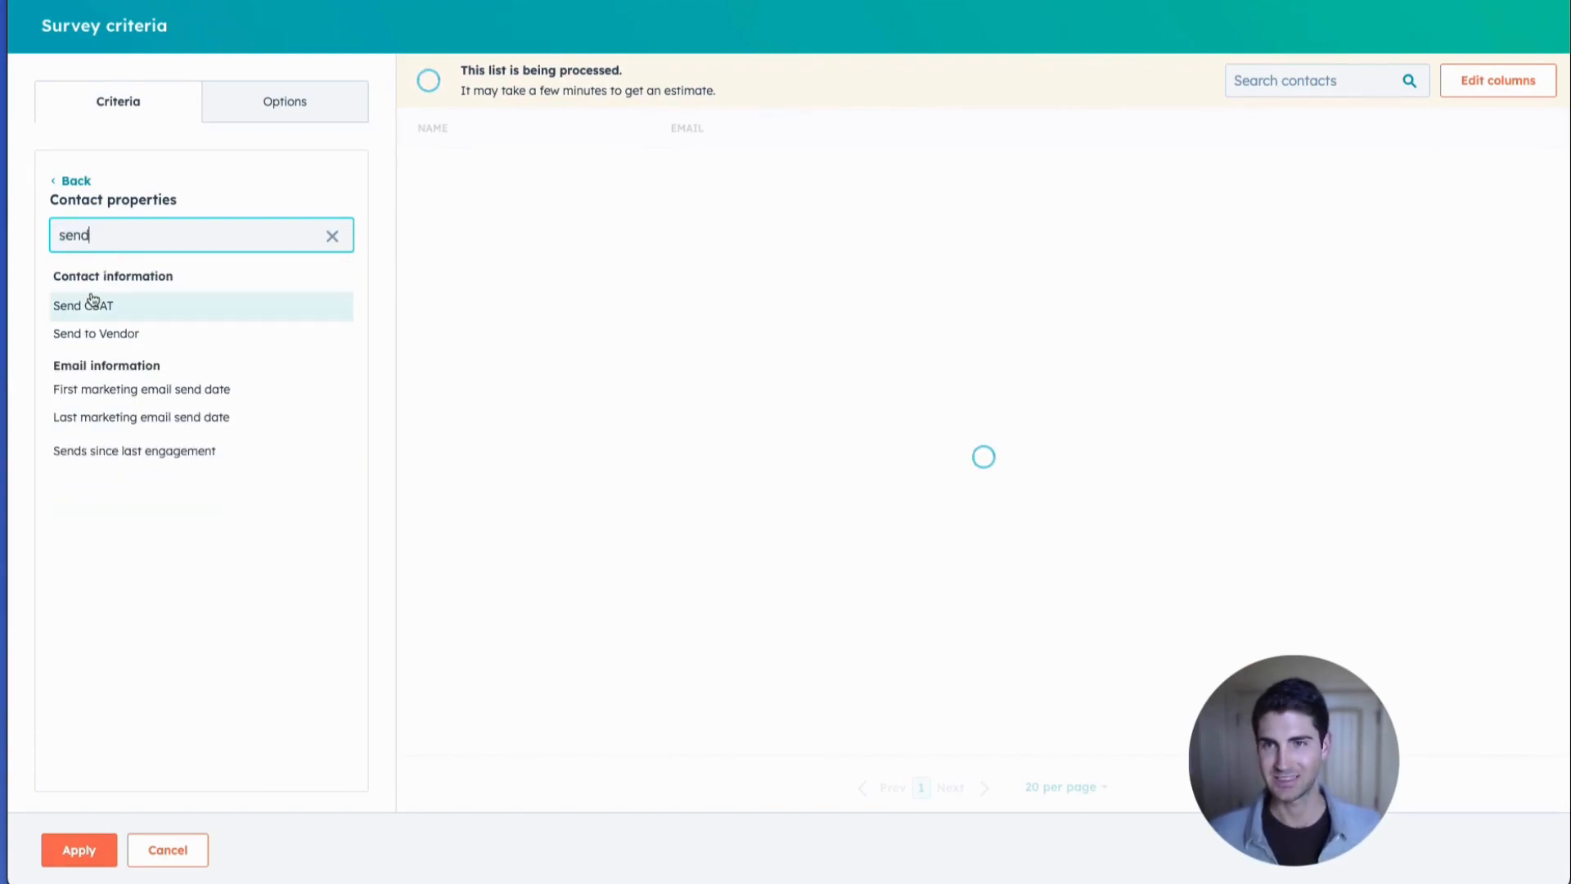
{"action": "left_click", "coordinate": [90, 304]}
{"action": "left_click", "coordinate": [94, 270]}
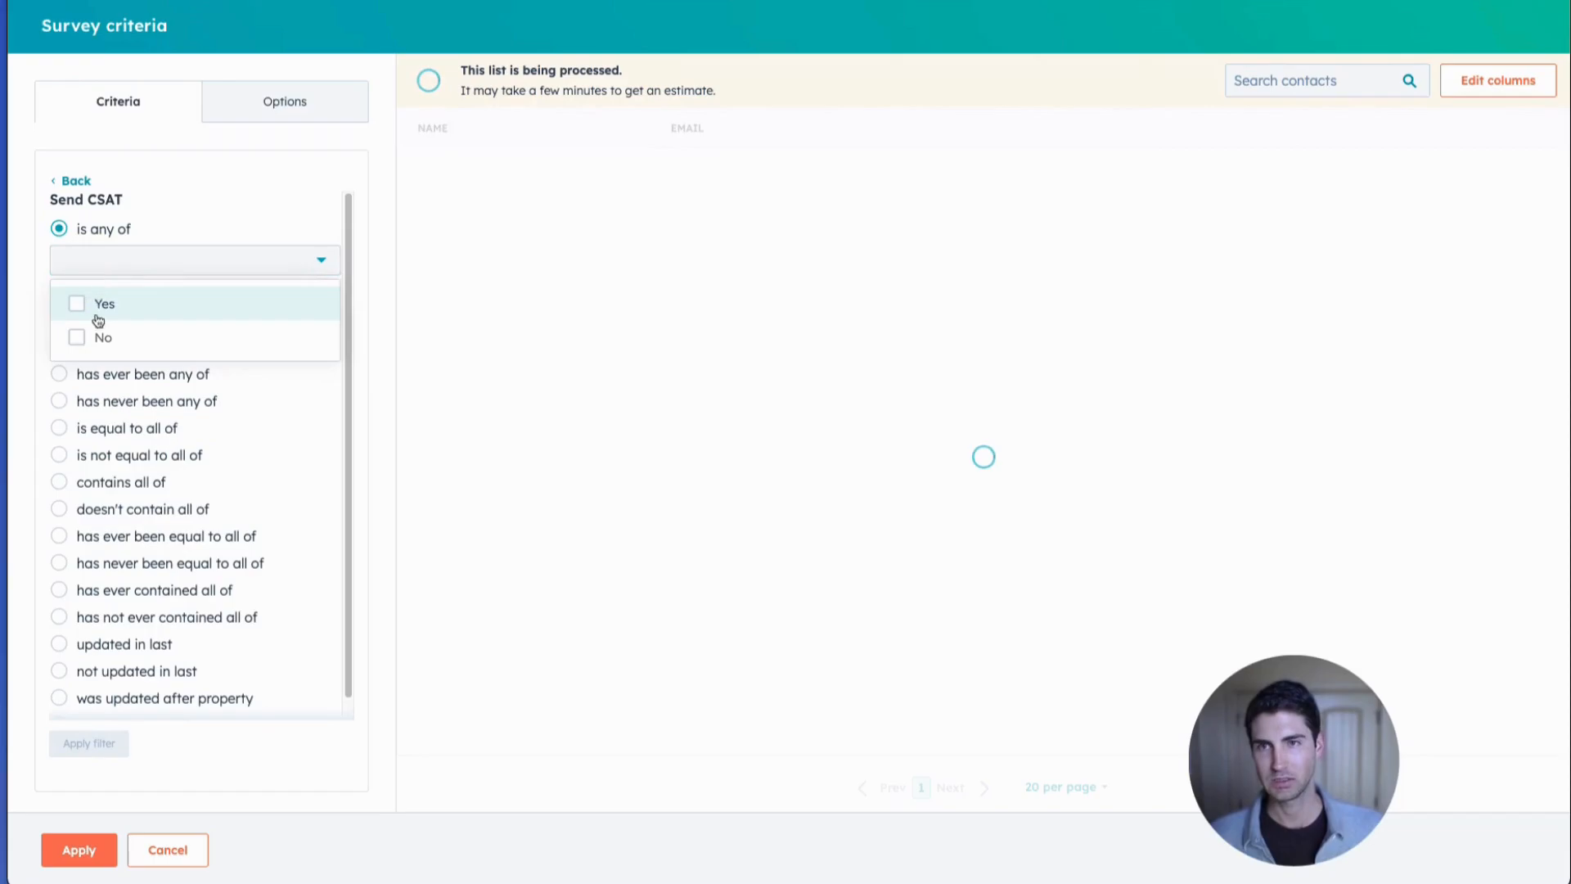
{"action": "left_click", "coordinate": [99, 308]}
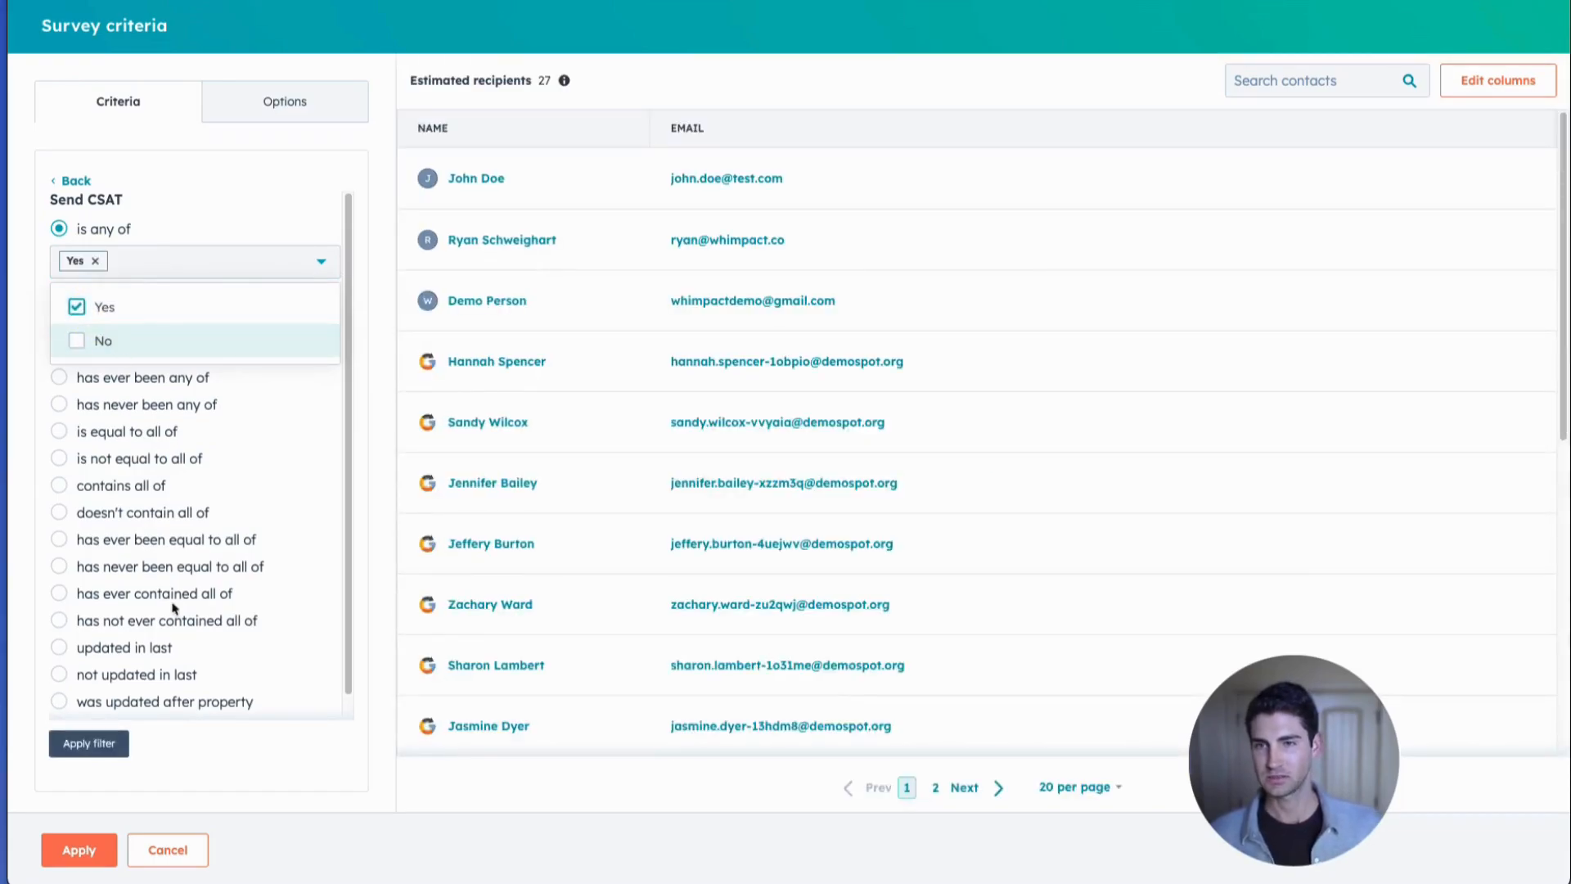
{"action": "left_click", "coordinate": [120, 745]}
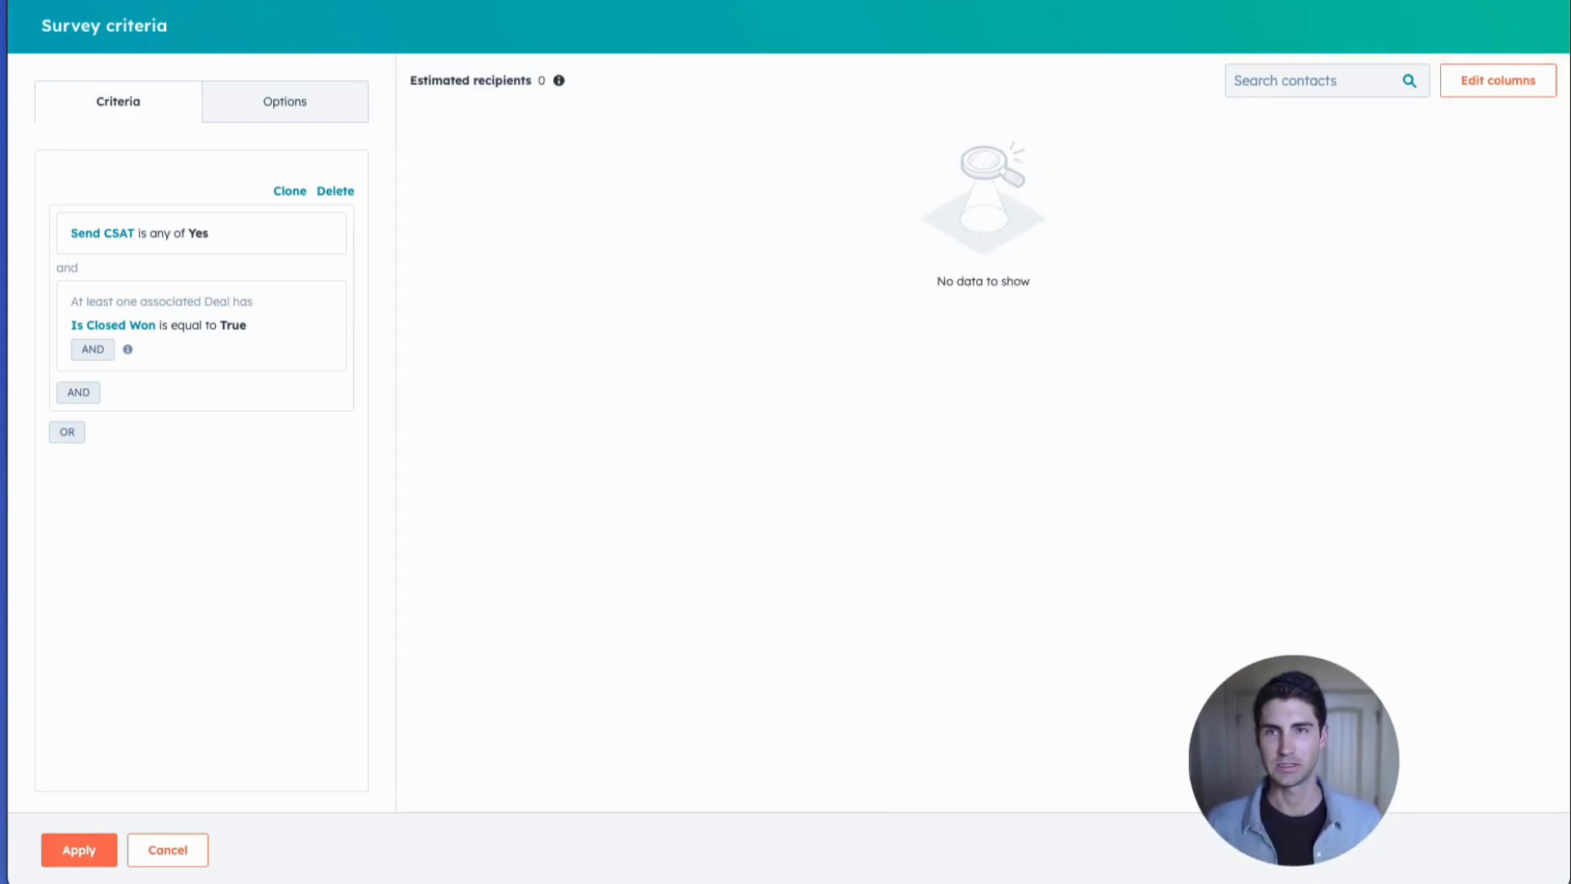
Apply the recipient criteria to Customer Satisfaction Survey 1, then review and publish the survey.
{"action": "left_click", "coordinate": [57, 848]}
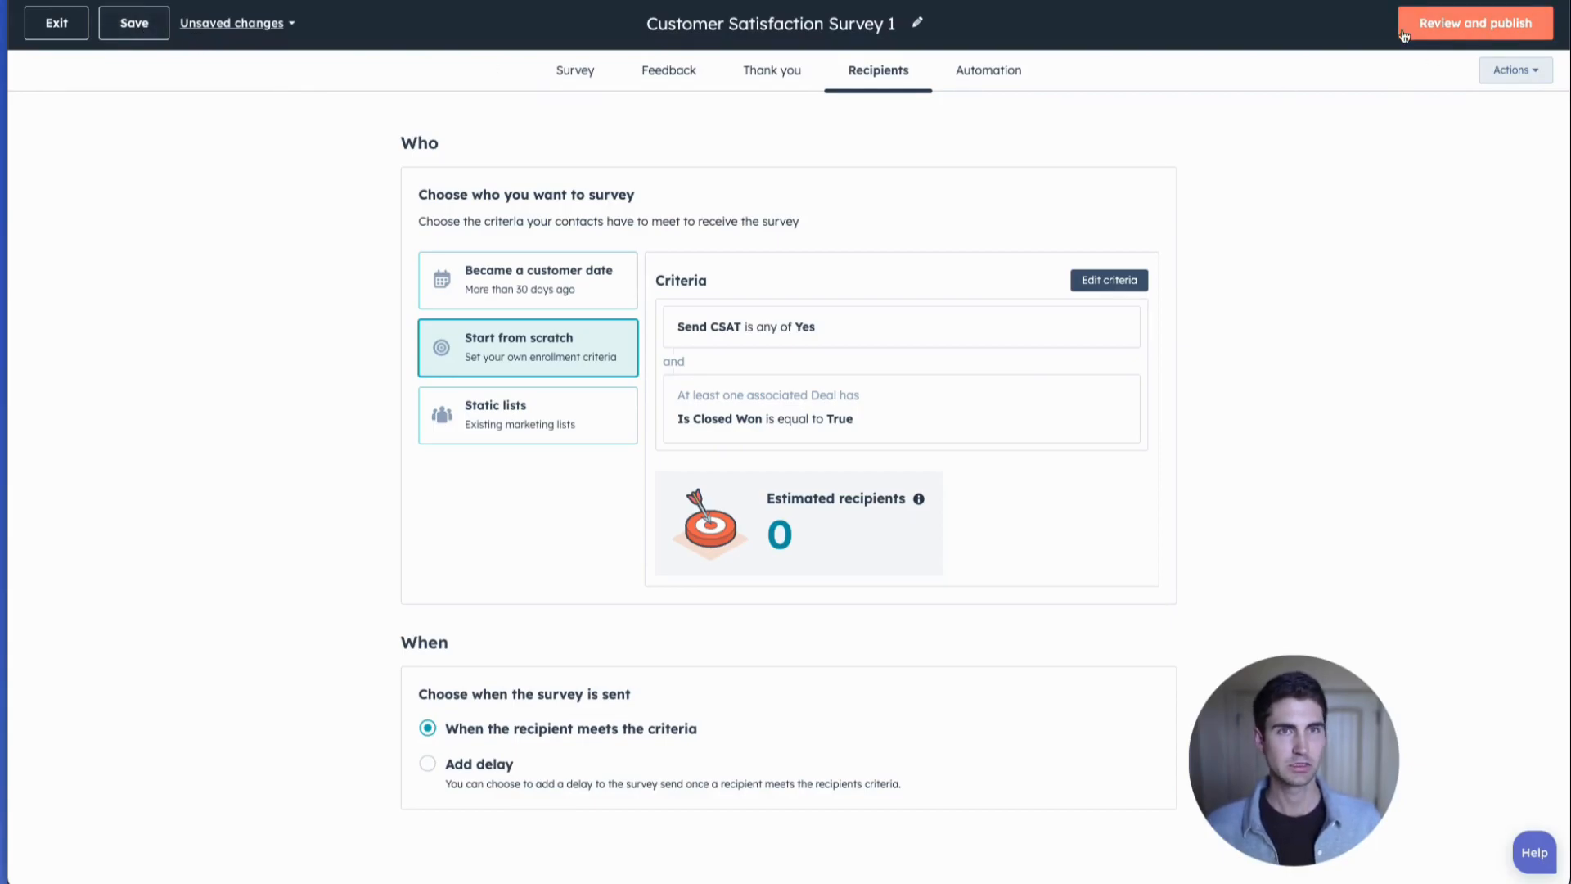
{"action": "left_click", "coordinate": [1459, 24]}
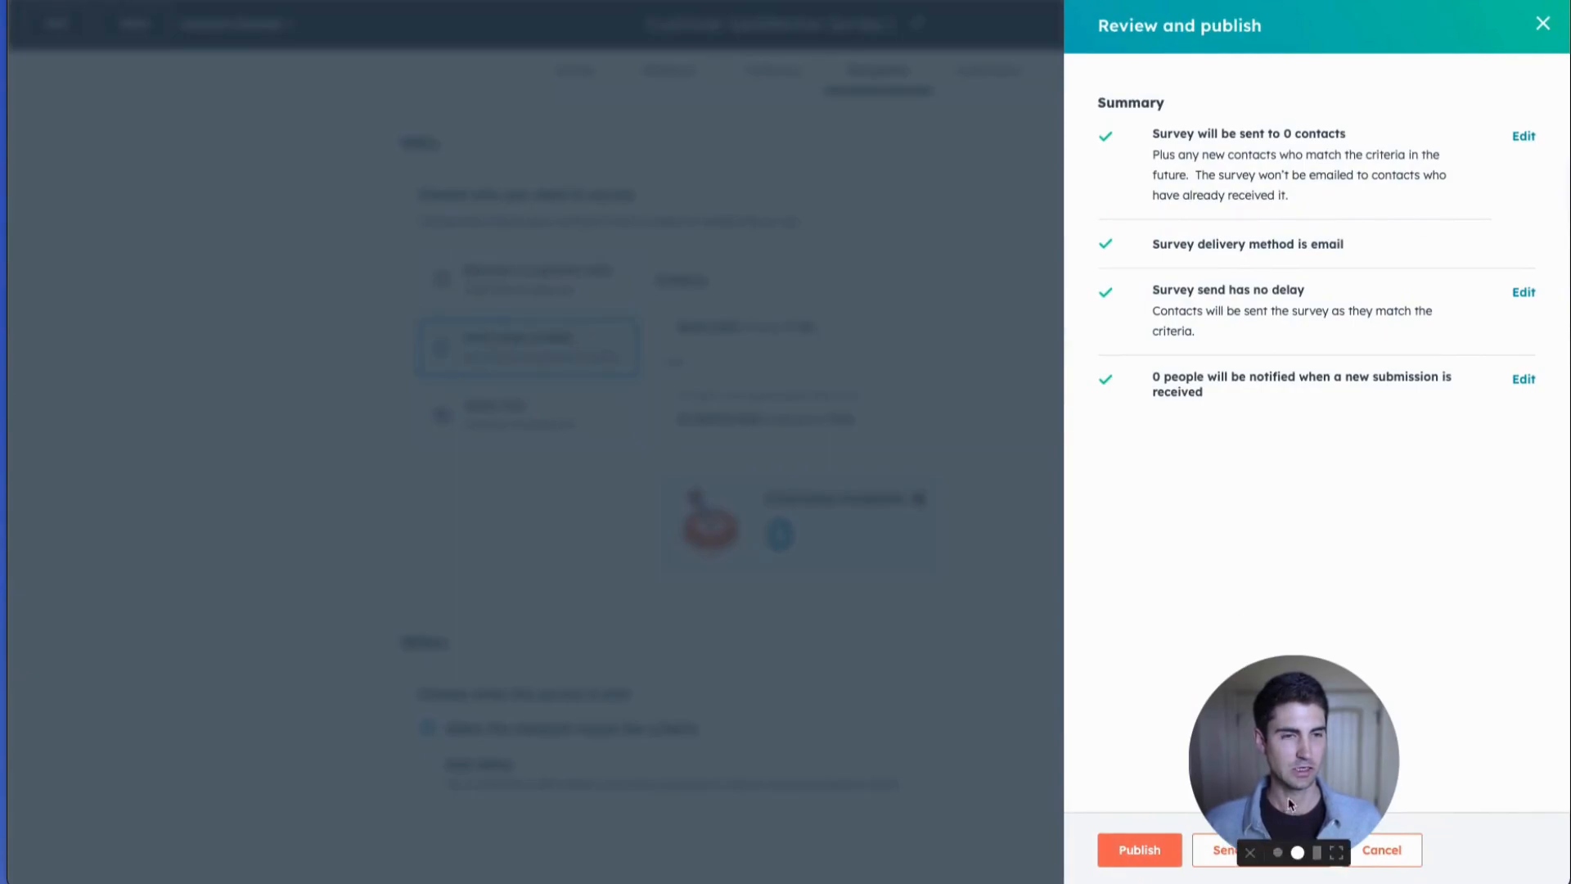
{"action": "left_click", "coordinate": [1118, 847]}
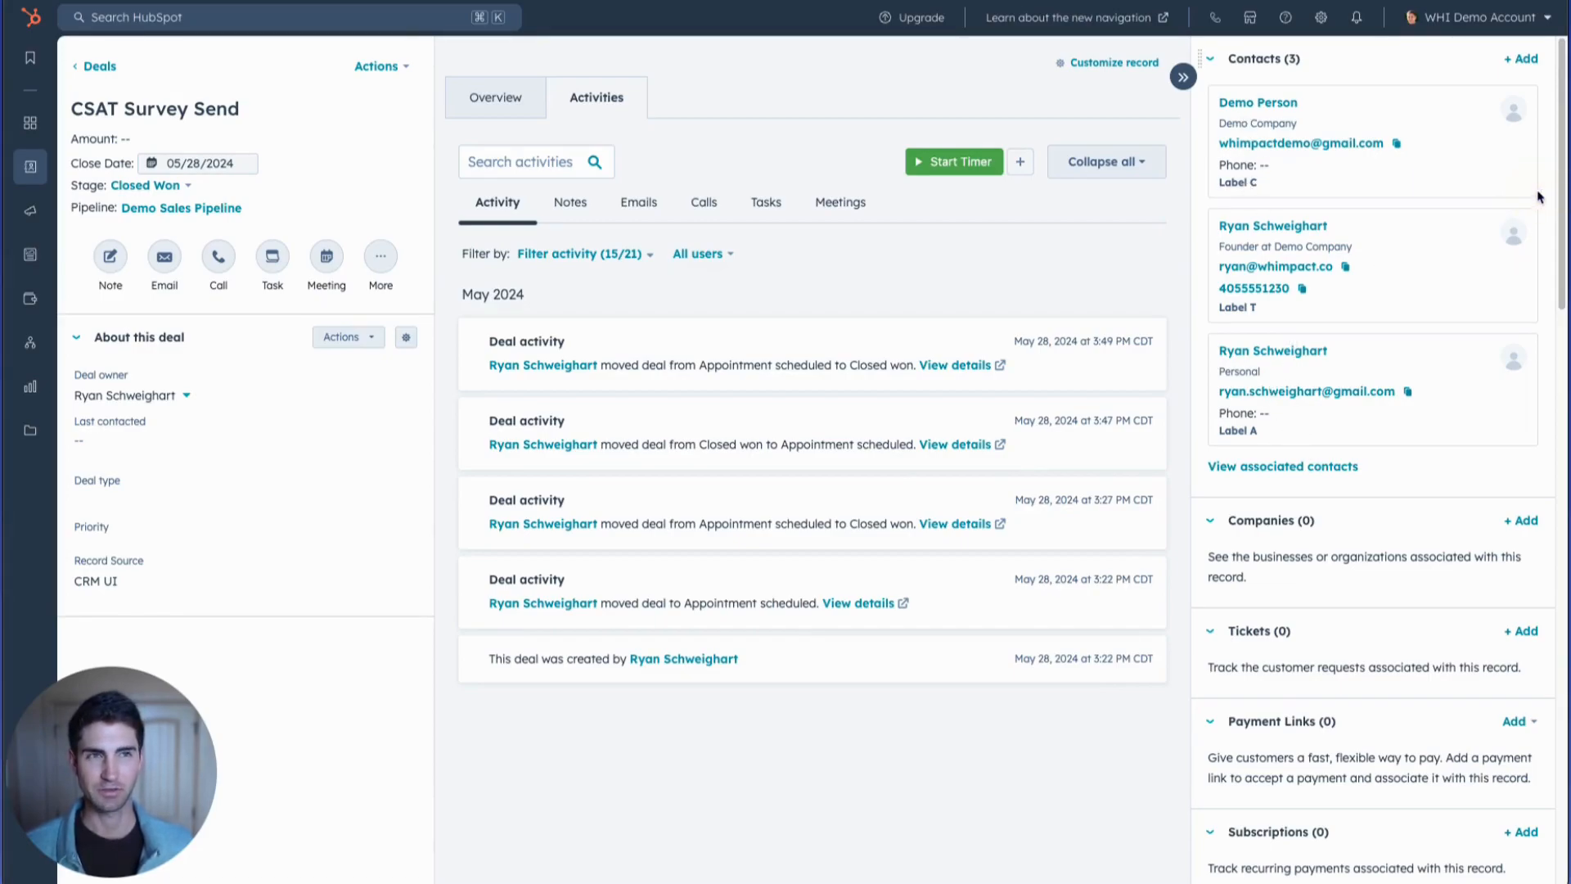
Examine the labels of the contacts associated with the CSAT Survey Send deal and view the deal's stage options.
{"action": "mouse_move", "coordinate": [1519, 197]}
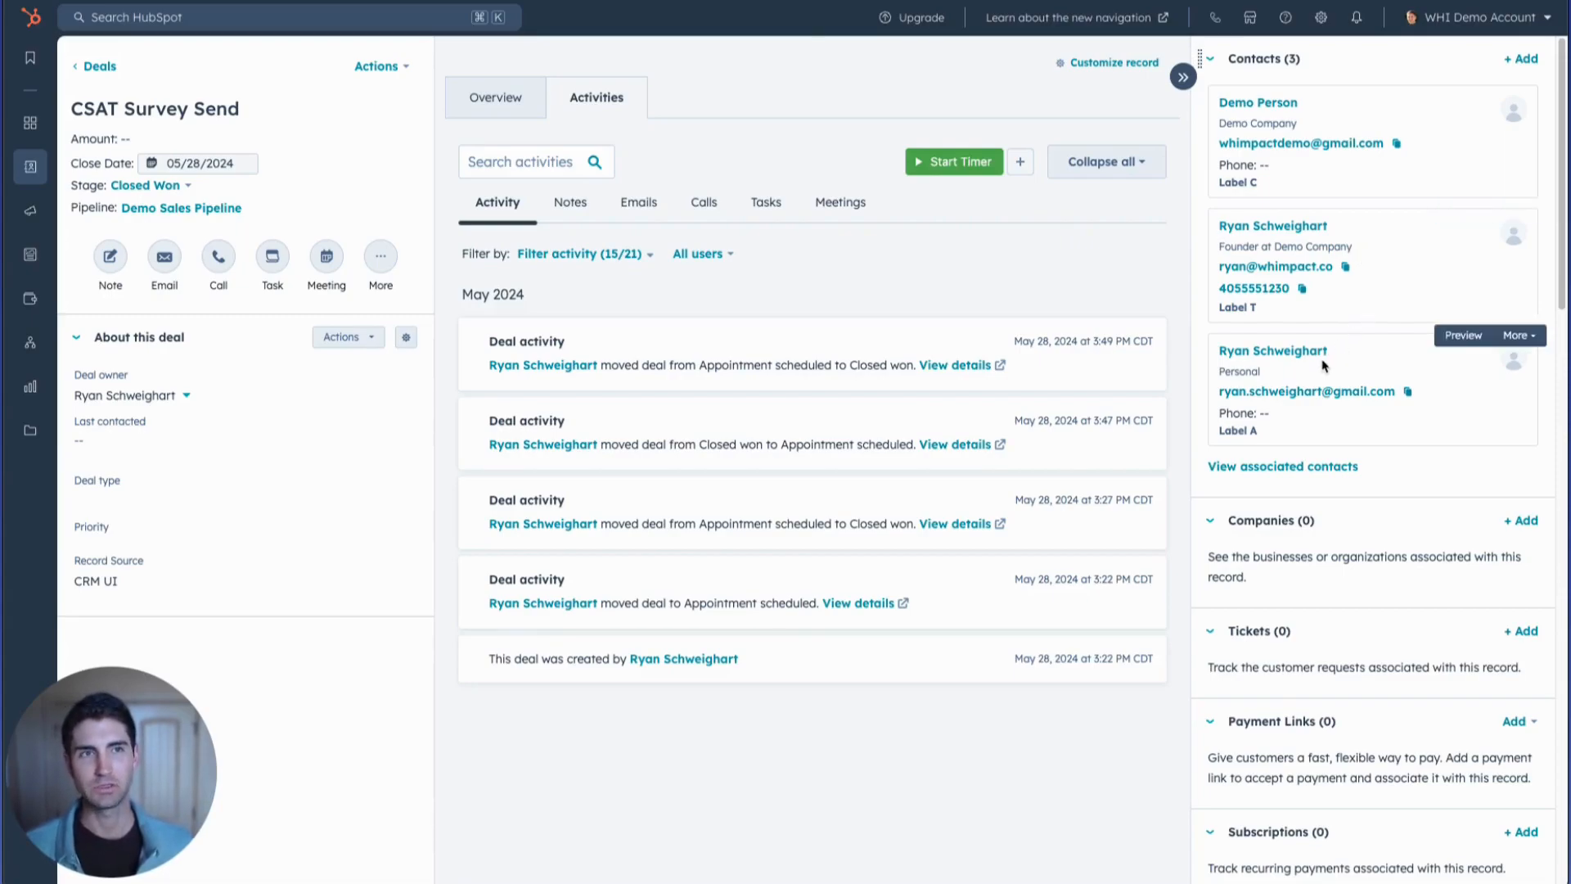
{"action": "mouse_move", "coordinate": [1378, 434]}
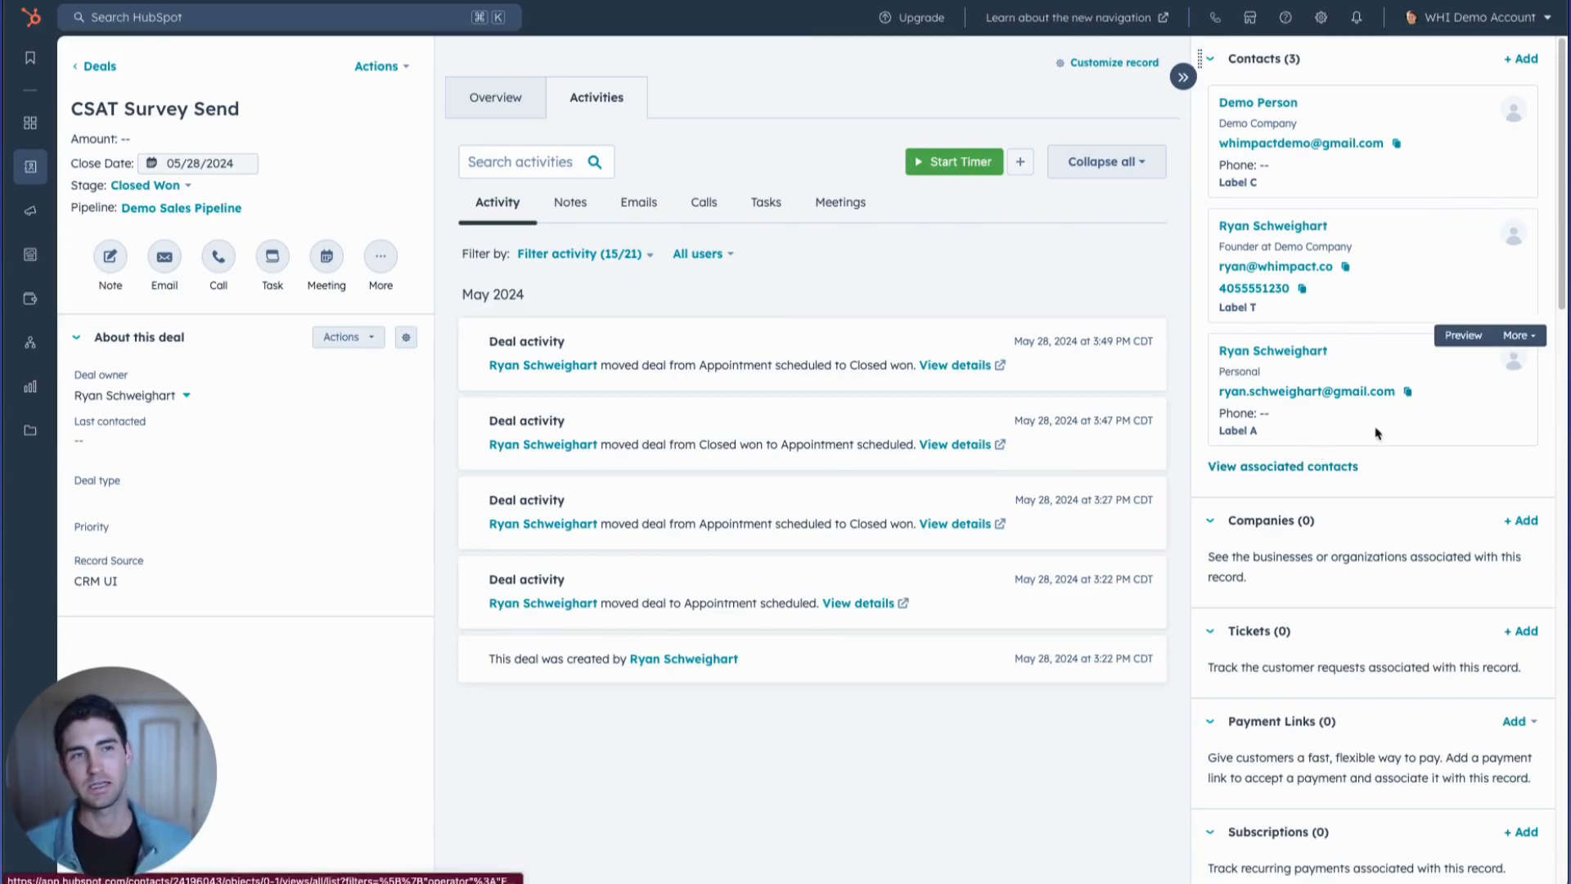
{"action": "left_click", "coordinate": [1522, 336]}
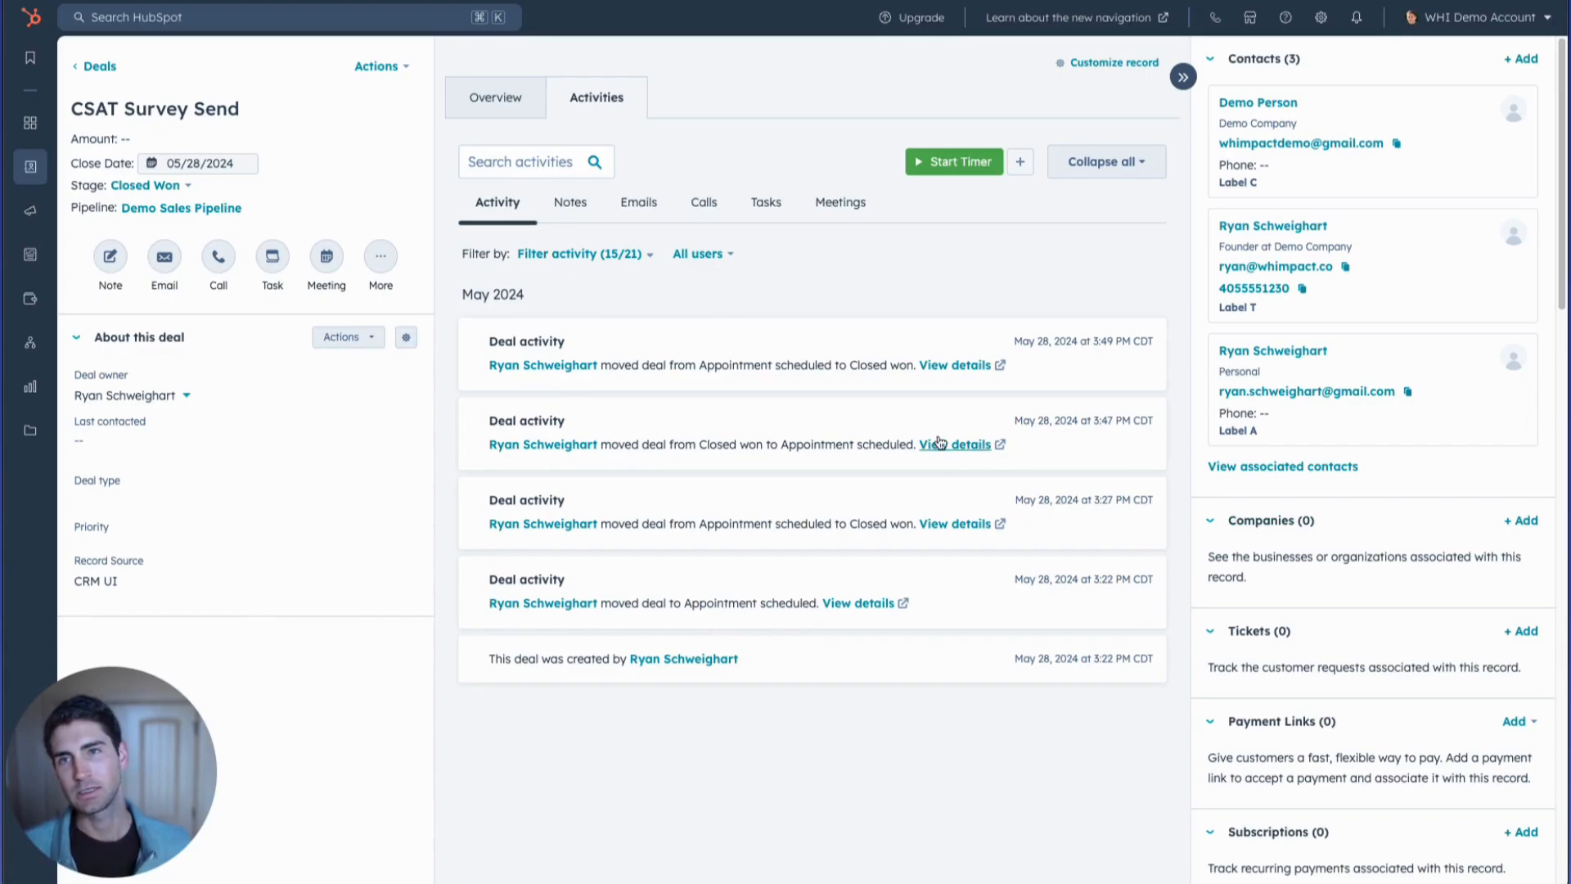
{"action": "left_click", "coordinate": [181, 193]}
{"action": "scroll", "coordinate": [214, 290], "scroll_direction": "up", "scroll_amount": 2}
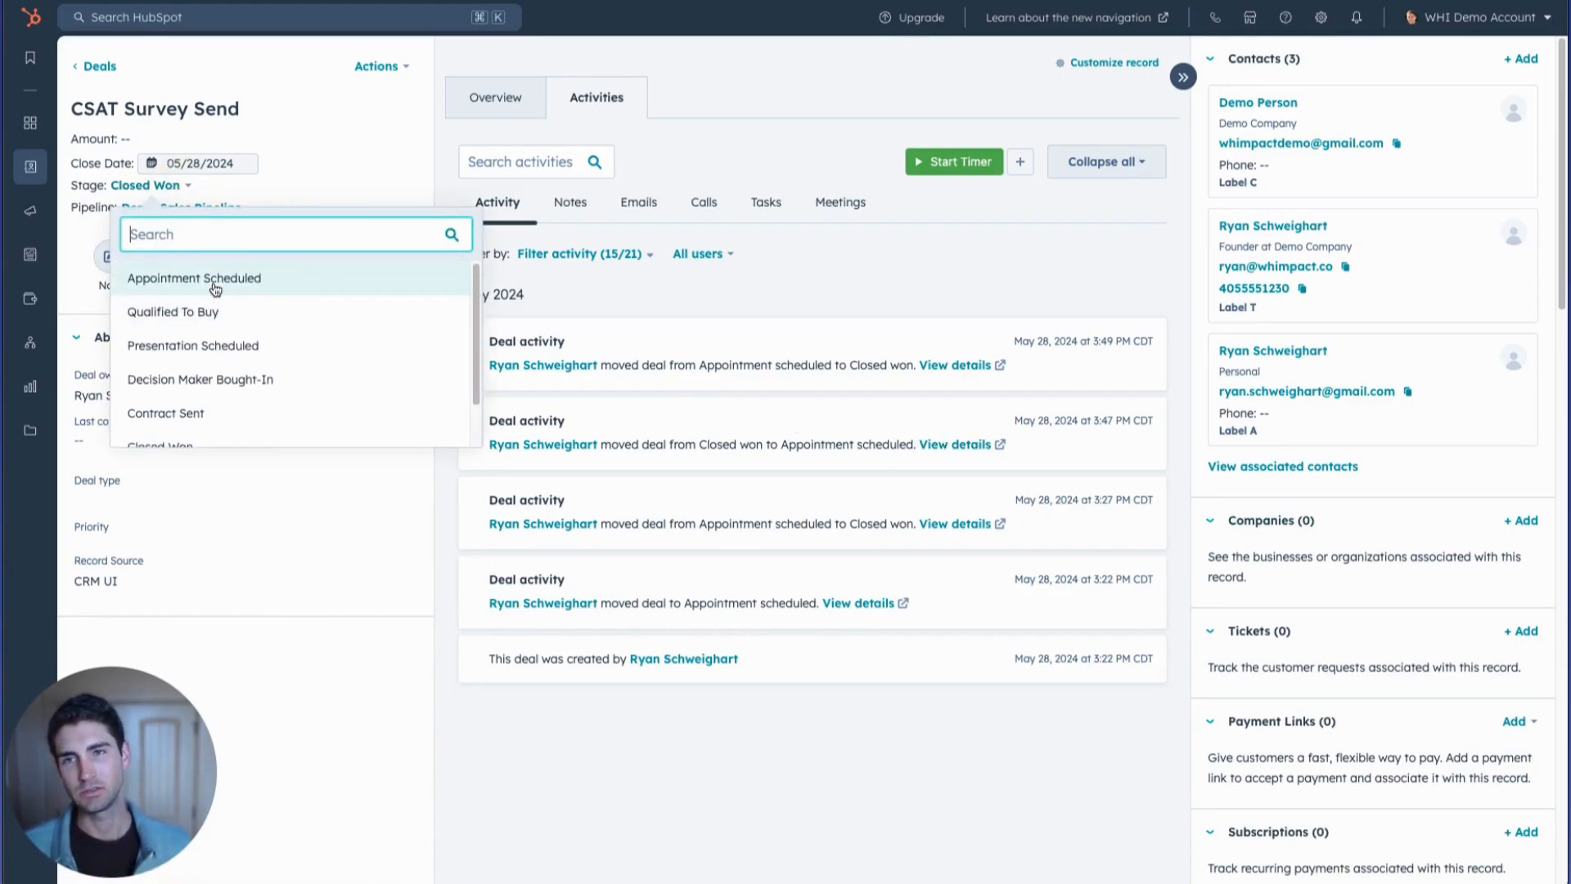
{"action": "left_click", "coordinate": [436, 188]}
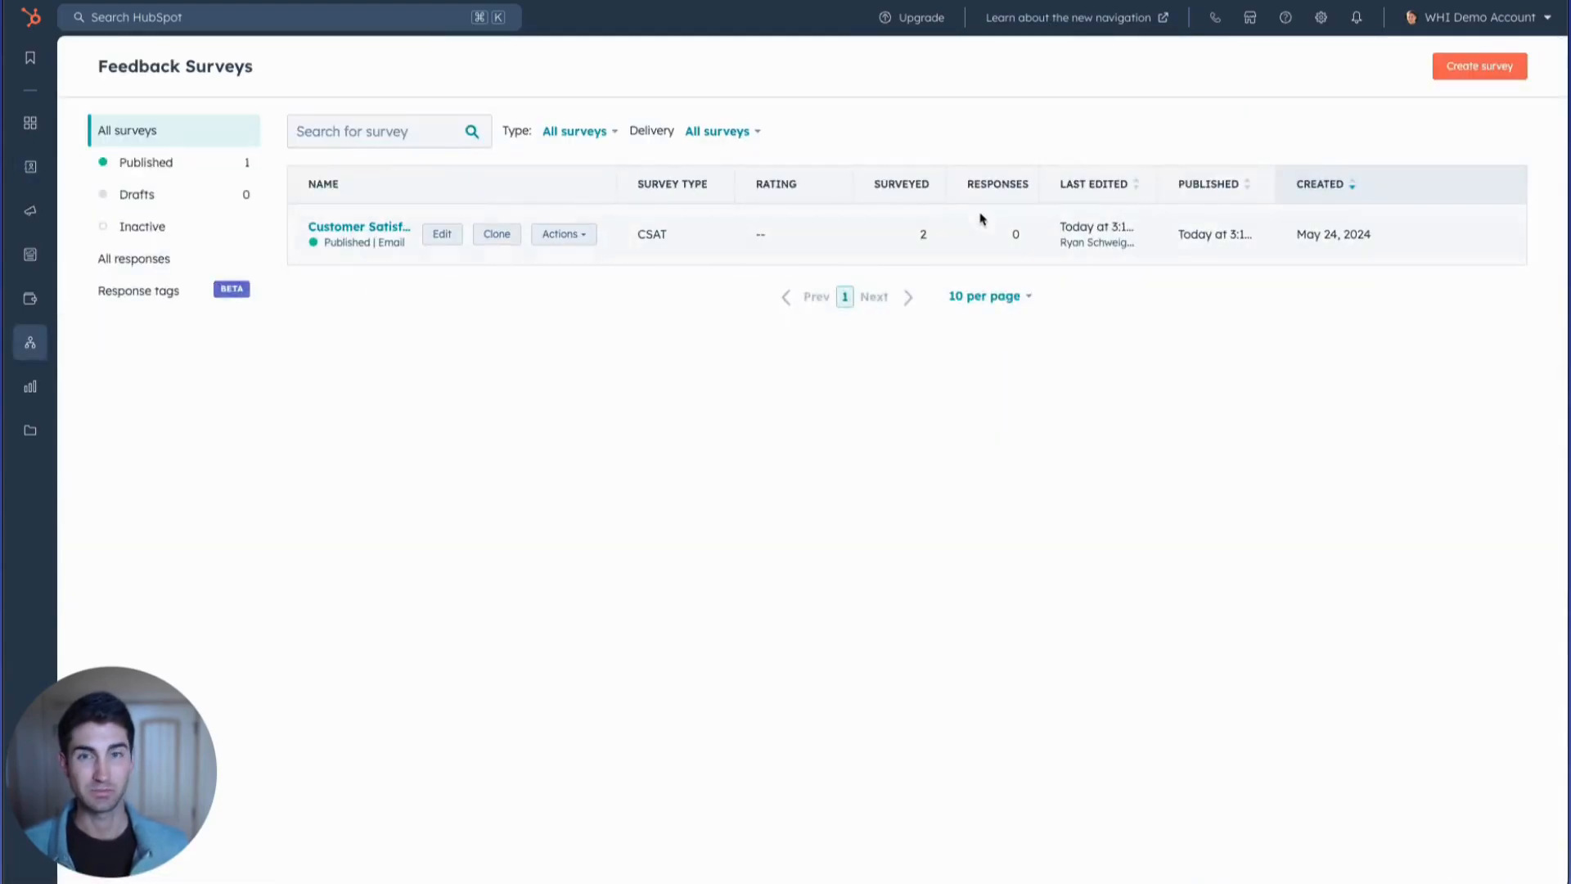
Check the surveyed figure and the responses of the published Customer Satisfaction Survey 1, and return to the survey list.
{"action": "left_click", "coordinate": [933, 236]}
{"action": "left_click", "coordinate": [930, 238]}
{"action": "left_click", "coordinate": [340, 232]}
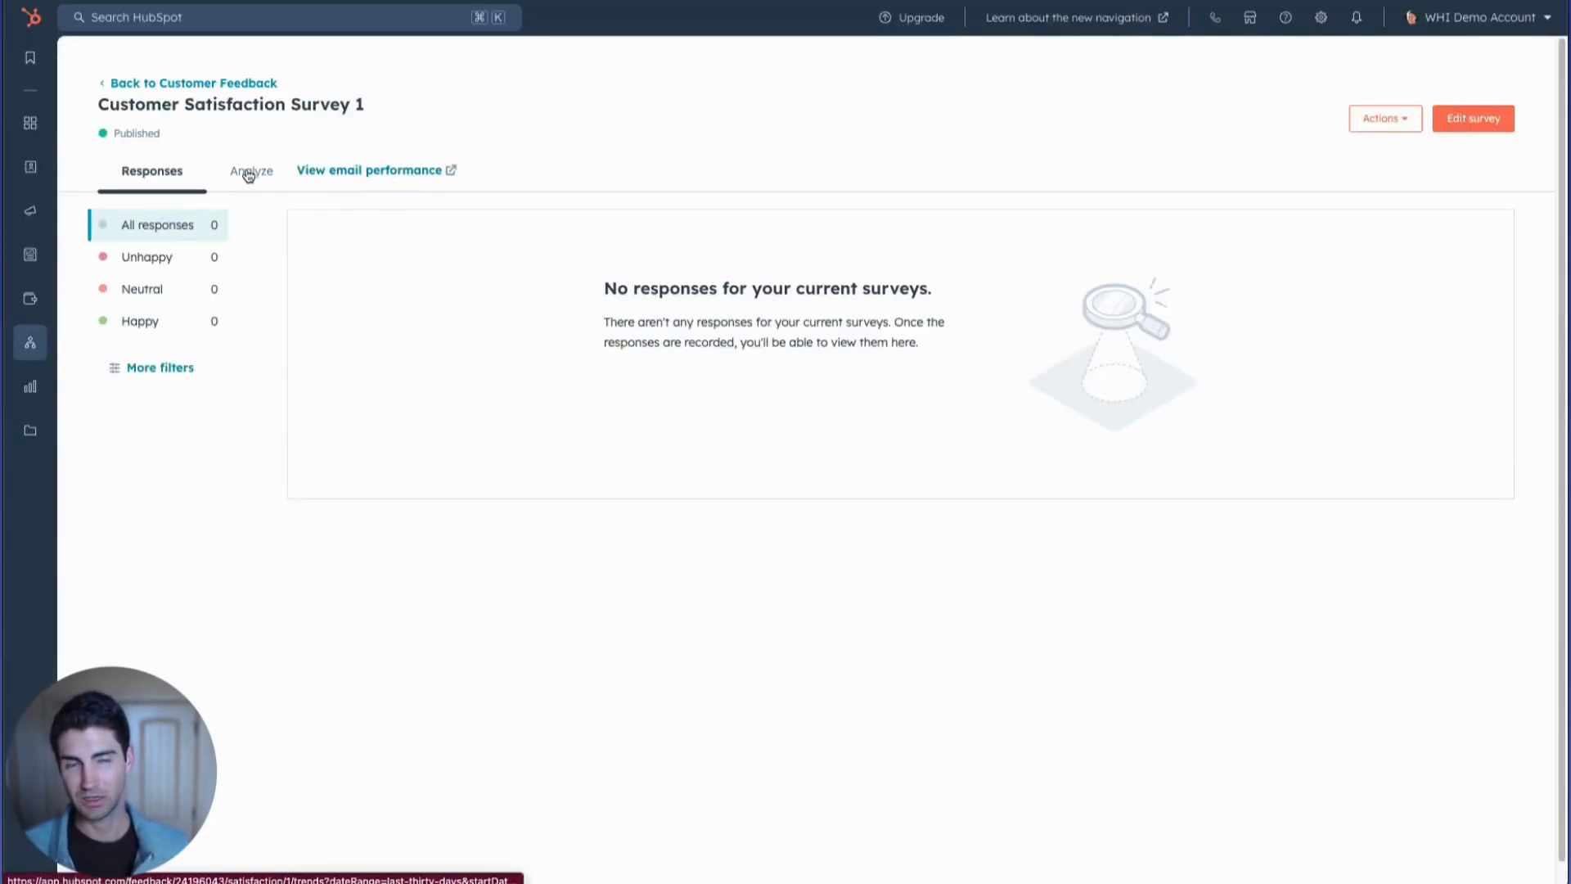
{"action": "left_click", "coordinate": [196, 85]}
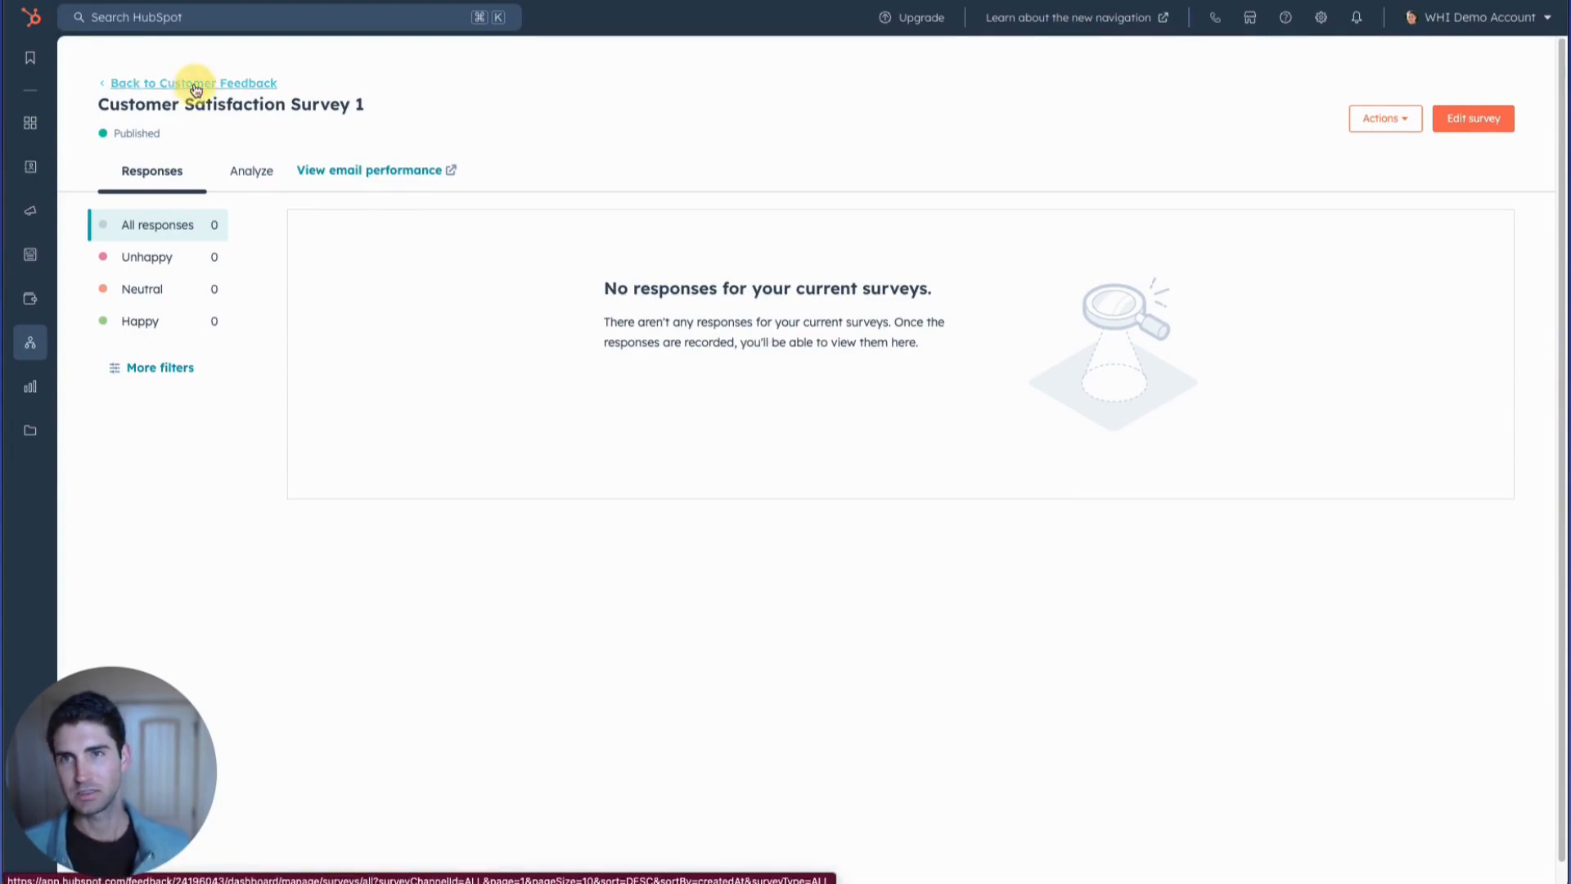